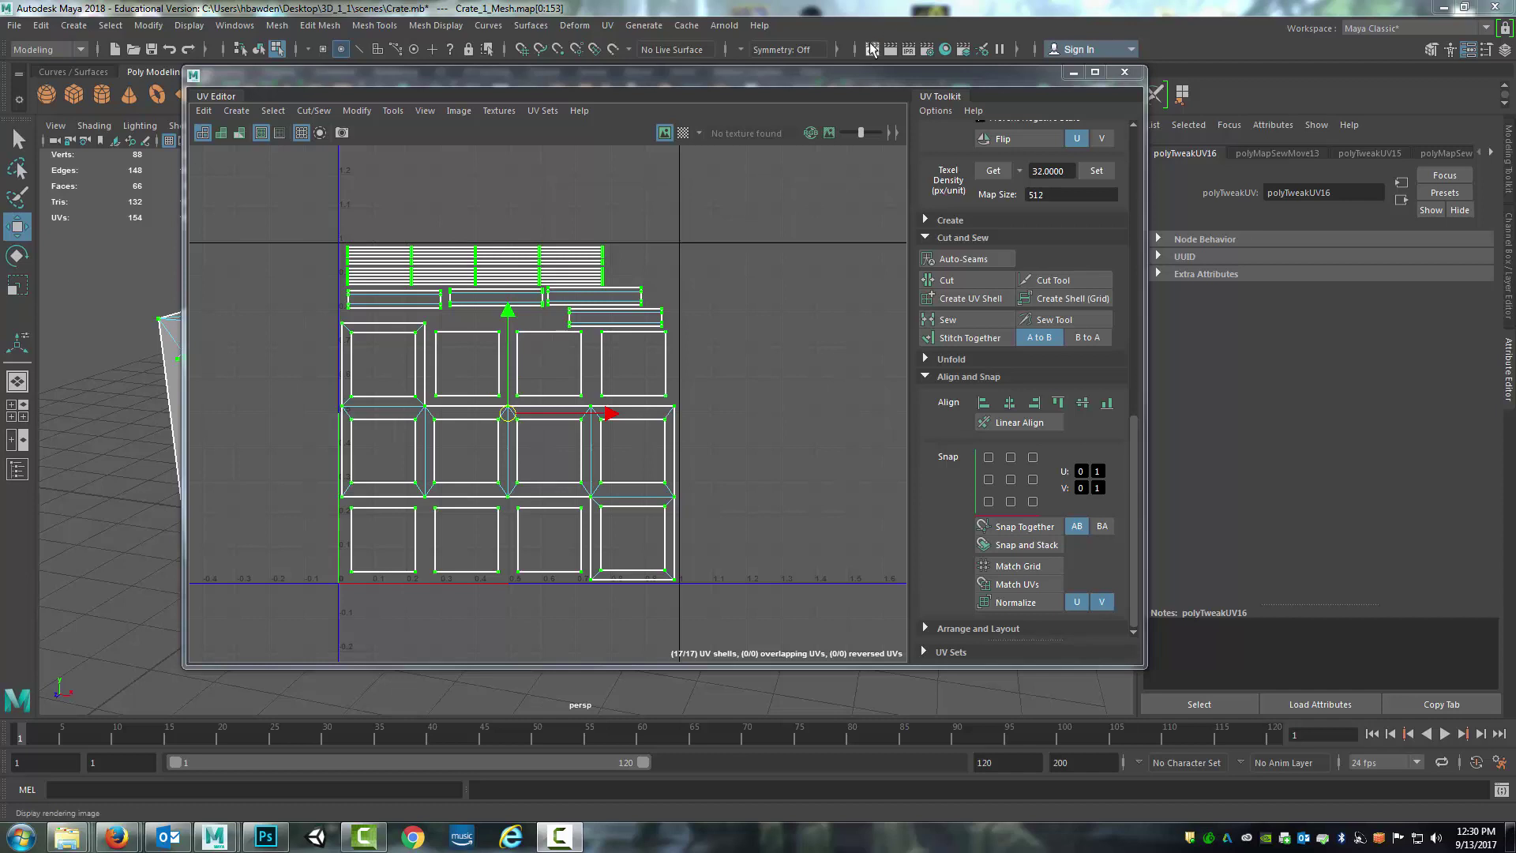
Move the UV Editor window aside and close it, leaving the crate in the viewport.
{"action": "left_click_drag", "start_coordinate": [811, 86], "coordinate": [920, 77]}
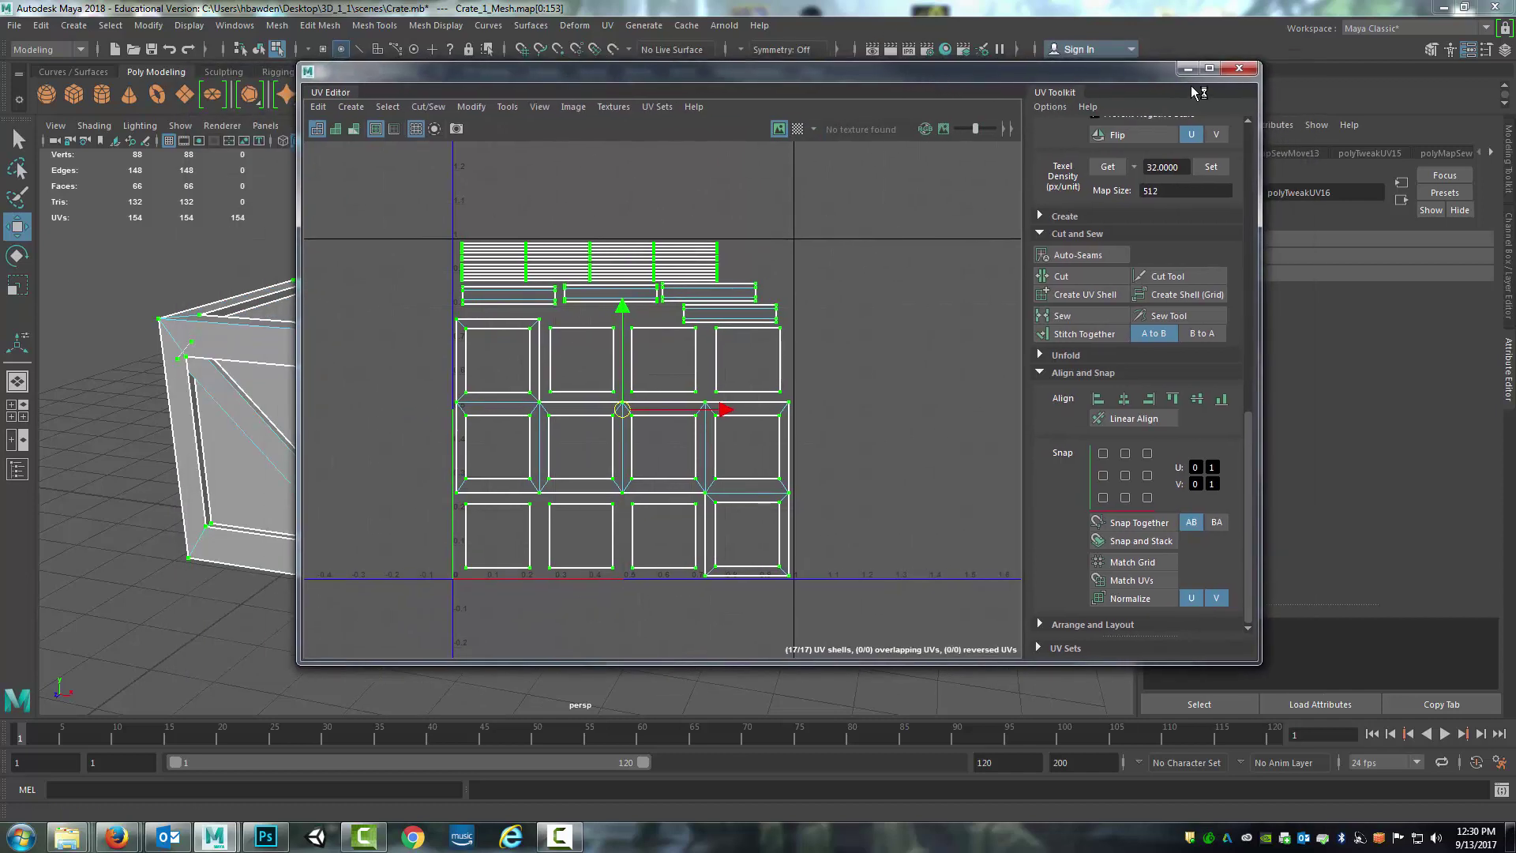
{"action": "left_click", "coordinate": [1241, 67]}
{"action": "right_click_drag", "start_coordinate": [425, 351], "coordinate": [521, 320]}
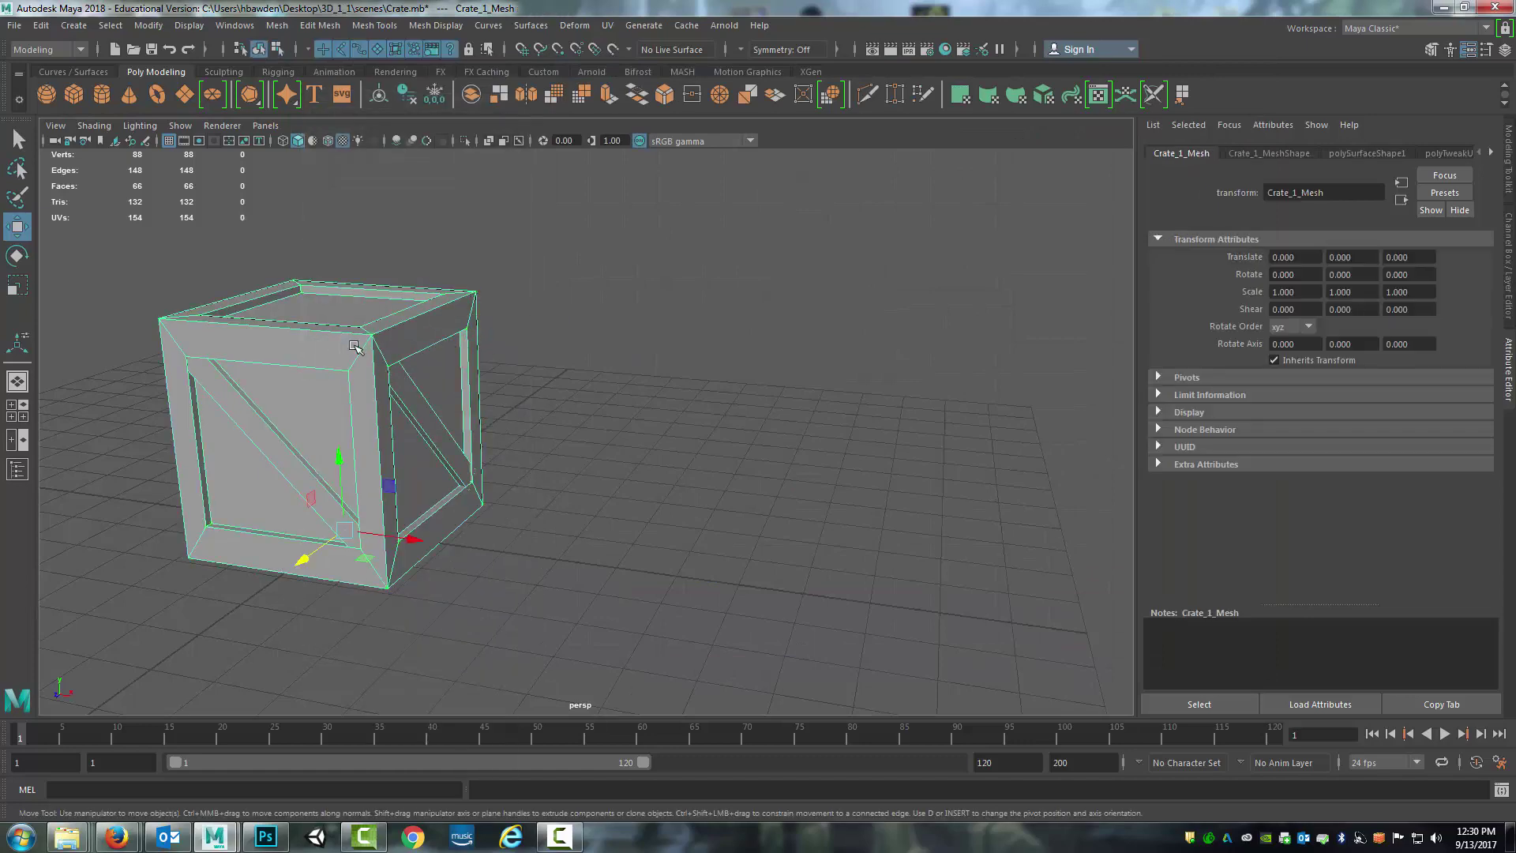
{"action": "left_click_drag", "start_coordinate": [383, 383], "coordinate": [615, 437], "text": "alt"}
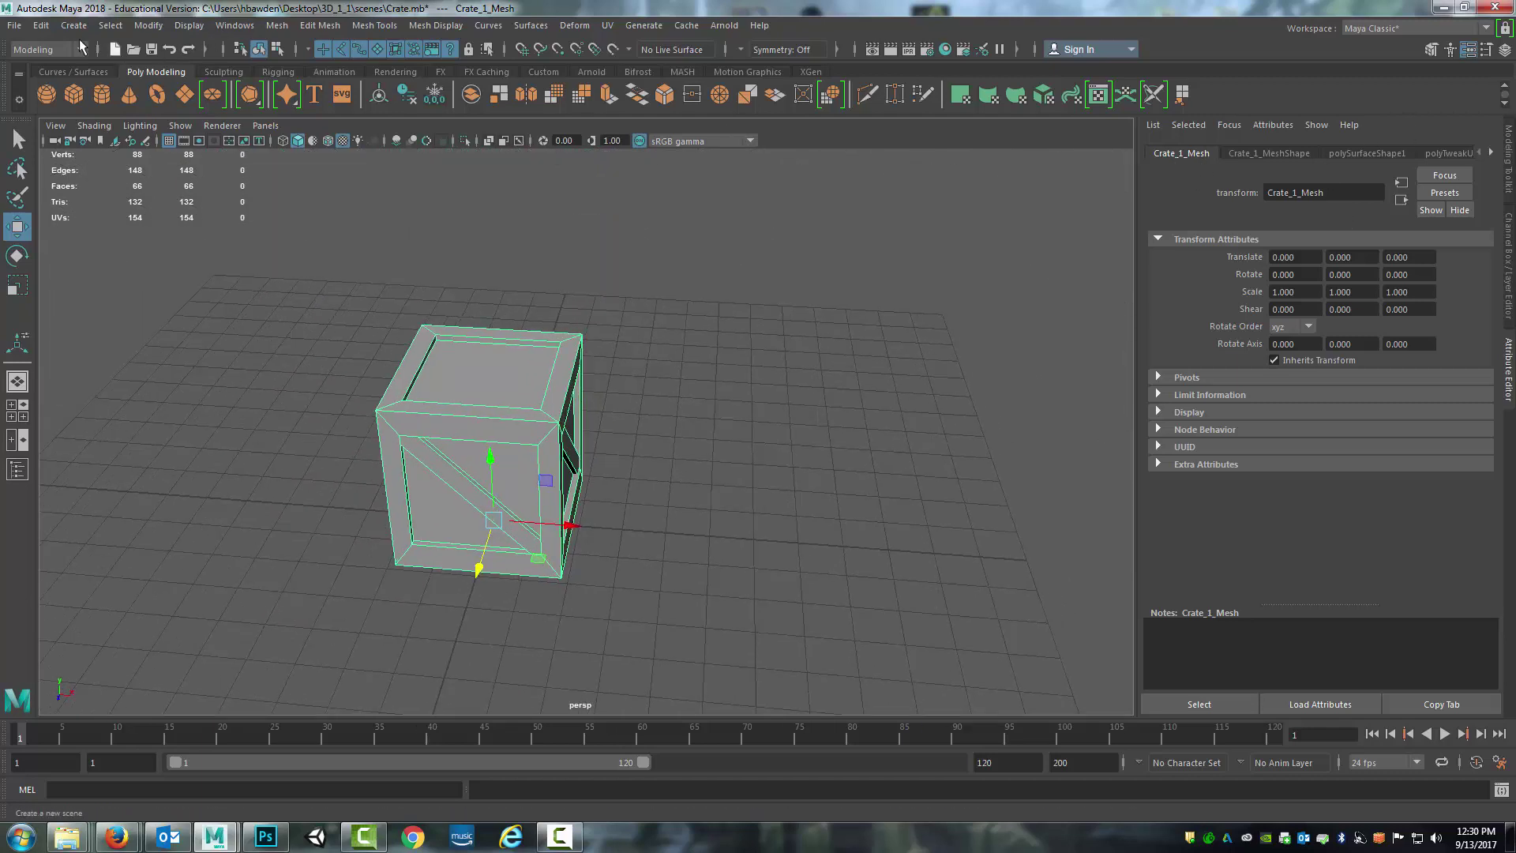
{"action": "left_click", "coordinate": [41, 26]}
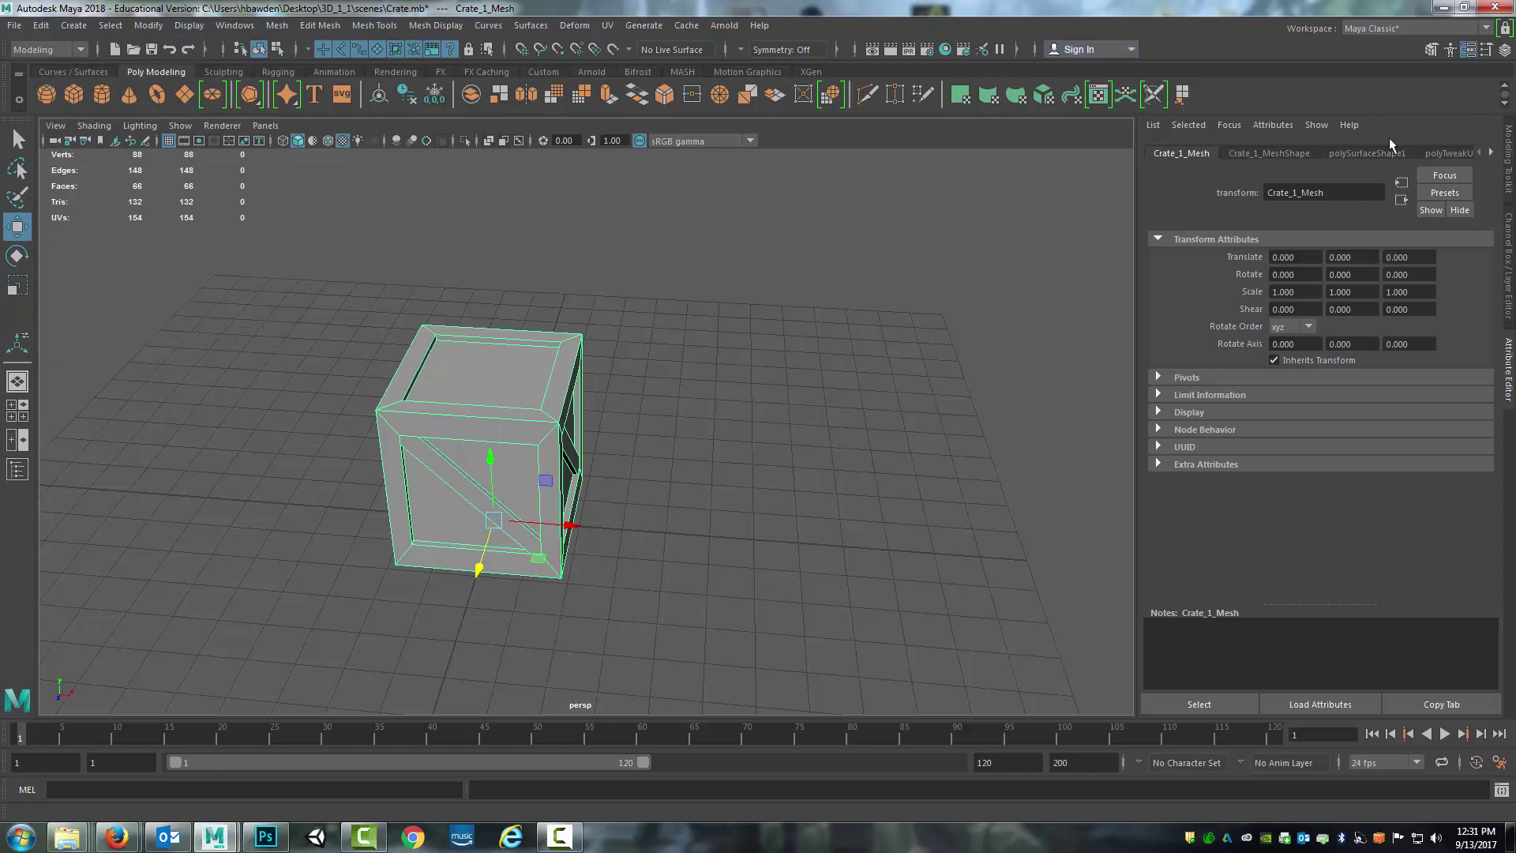
{"action": "left_click", "coordinate": [1393, 152]}
{"action": "left_click", "coordinate": [1438, 150]}
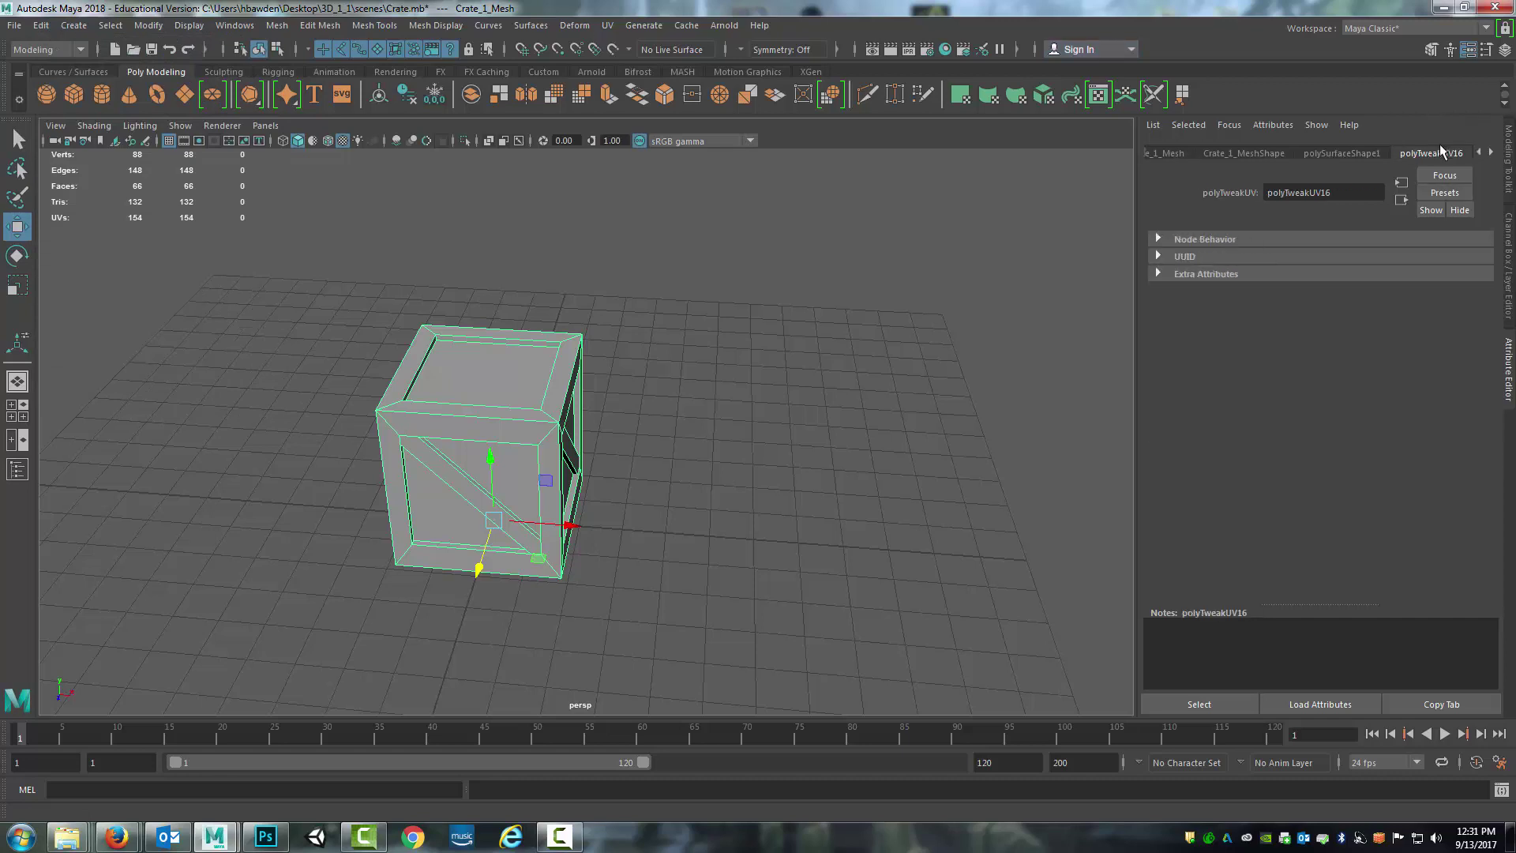
{"action": "left_click", "coordinate": [1490, 151]}
{"action": "left_click", "coordinate": [1490, 152]}
{"action": "left_click", "coordinate": [1489, 152]}
{"action": "left_click", "coordinate": [1490, 152]}
{"action": "left_click", "coordinate": [1342, 151]}
{"action": "left_click", "coordinate": [1251, 153]}
{"action": "left_click", "coordinate": [1480, 152]}
{"action": "left_click", "coordinate": [1480, 152]}
{"action": "left_click", "coordinate": [1479, 153]}
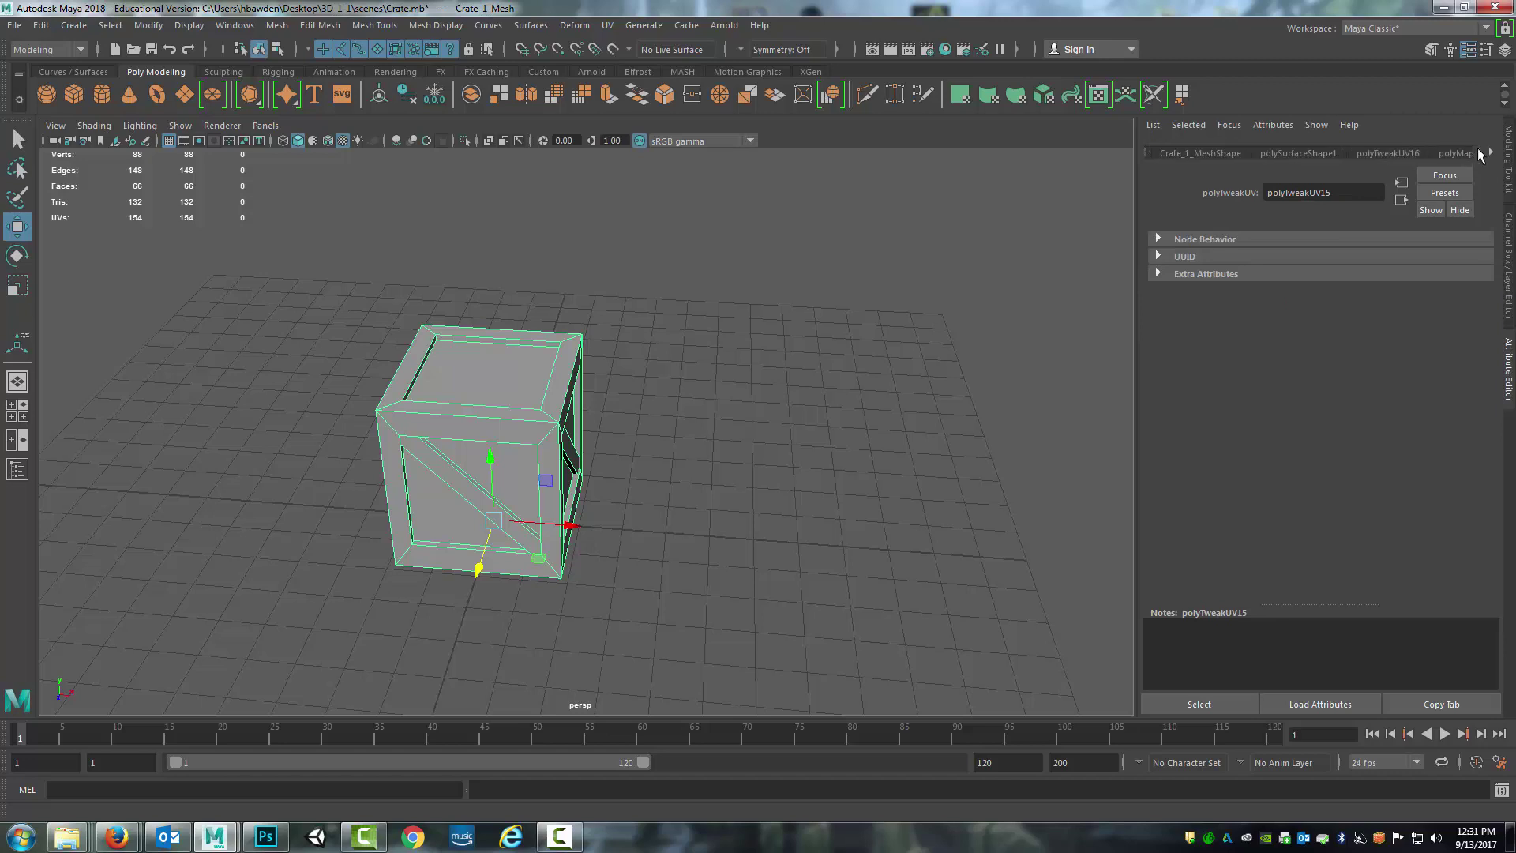
{"action": "left_click", "coordinate": [1479, 153]}
{"action": "left_click", "coordinate": [1480, 152]}
{"action": "left_click", "coordinate": [1194, 154]}
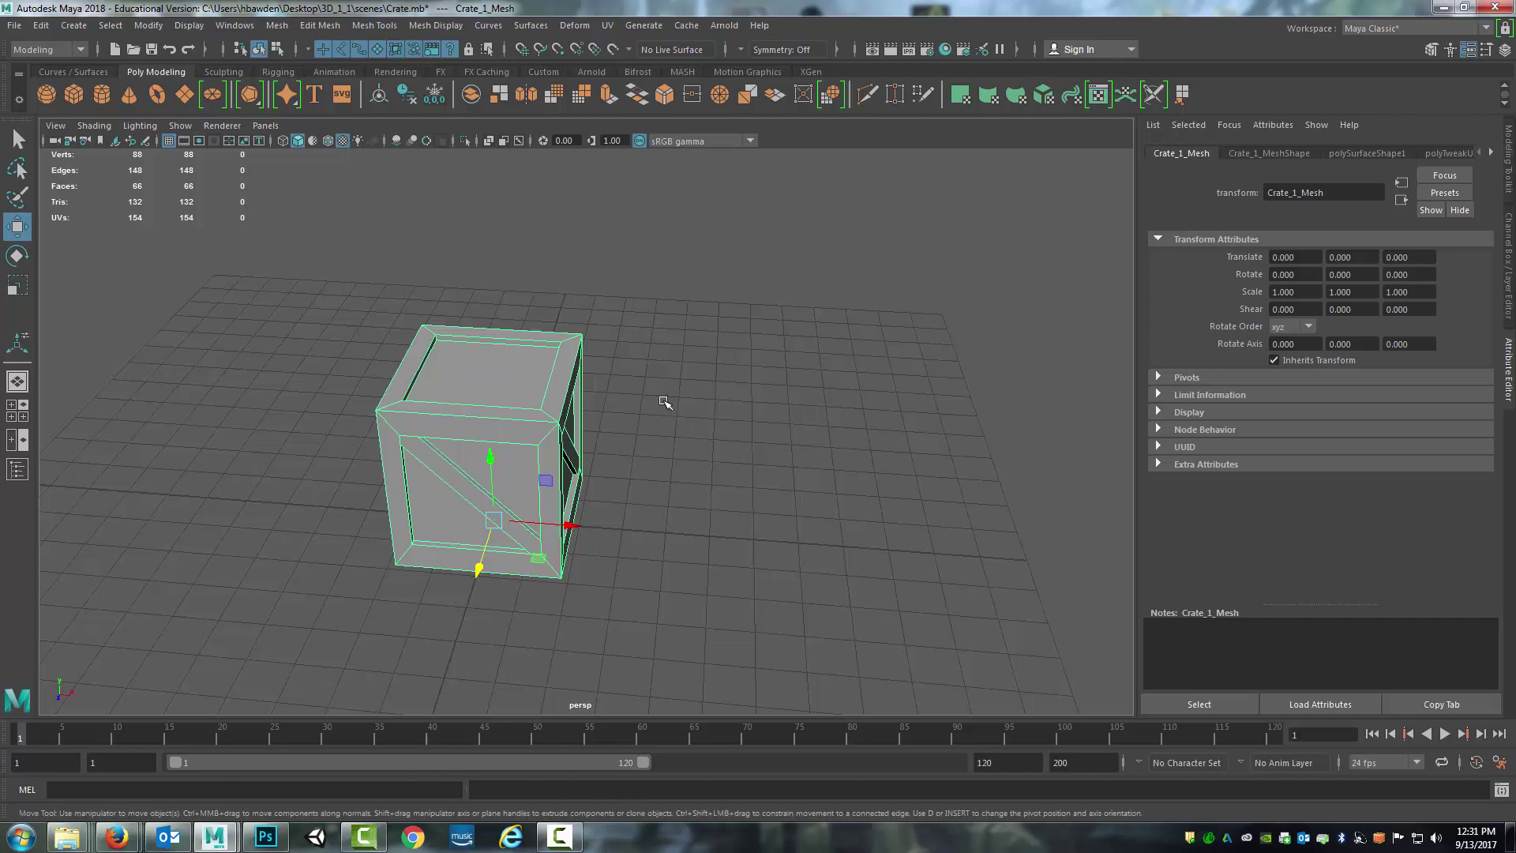
Delete all construction history and freeze the crate's transformations.
{"action": "left_click", "coordinate": [40, 25]}
{"action": "mouse_move", "coordinate": [234, 225]}
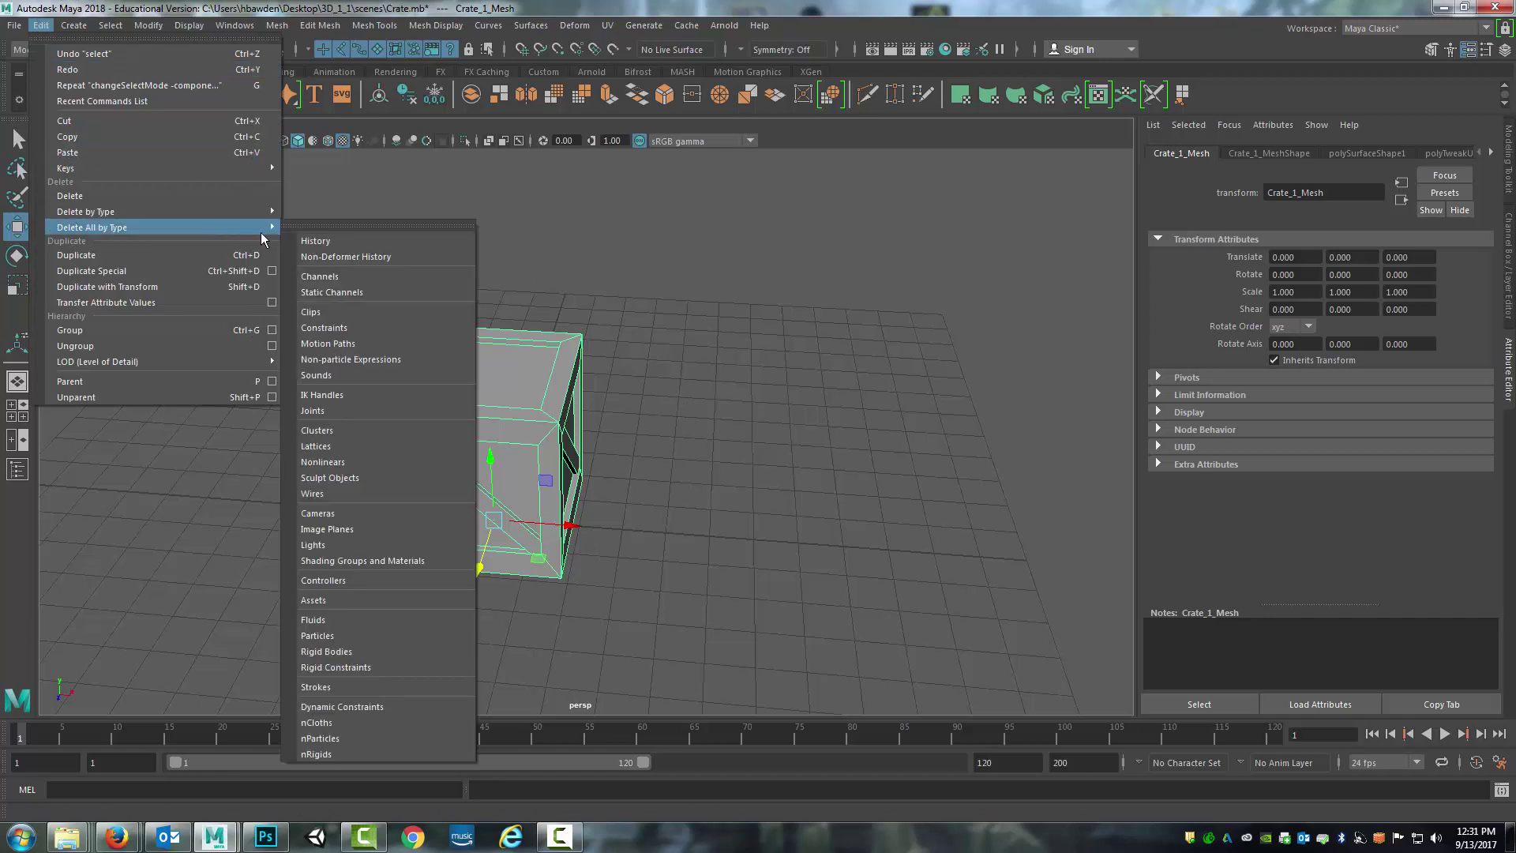
{"action": "left_click", "coordinate": [325, 238]}
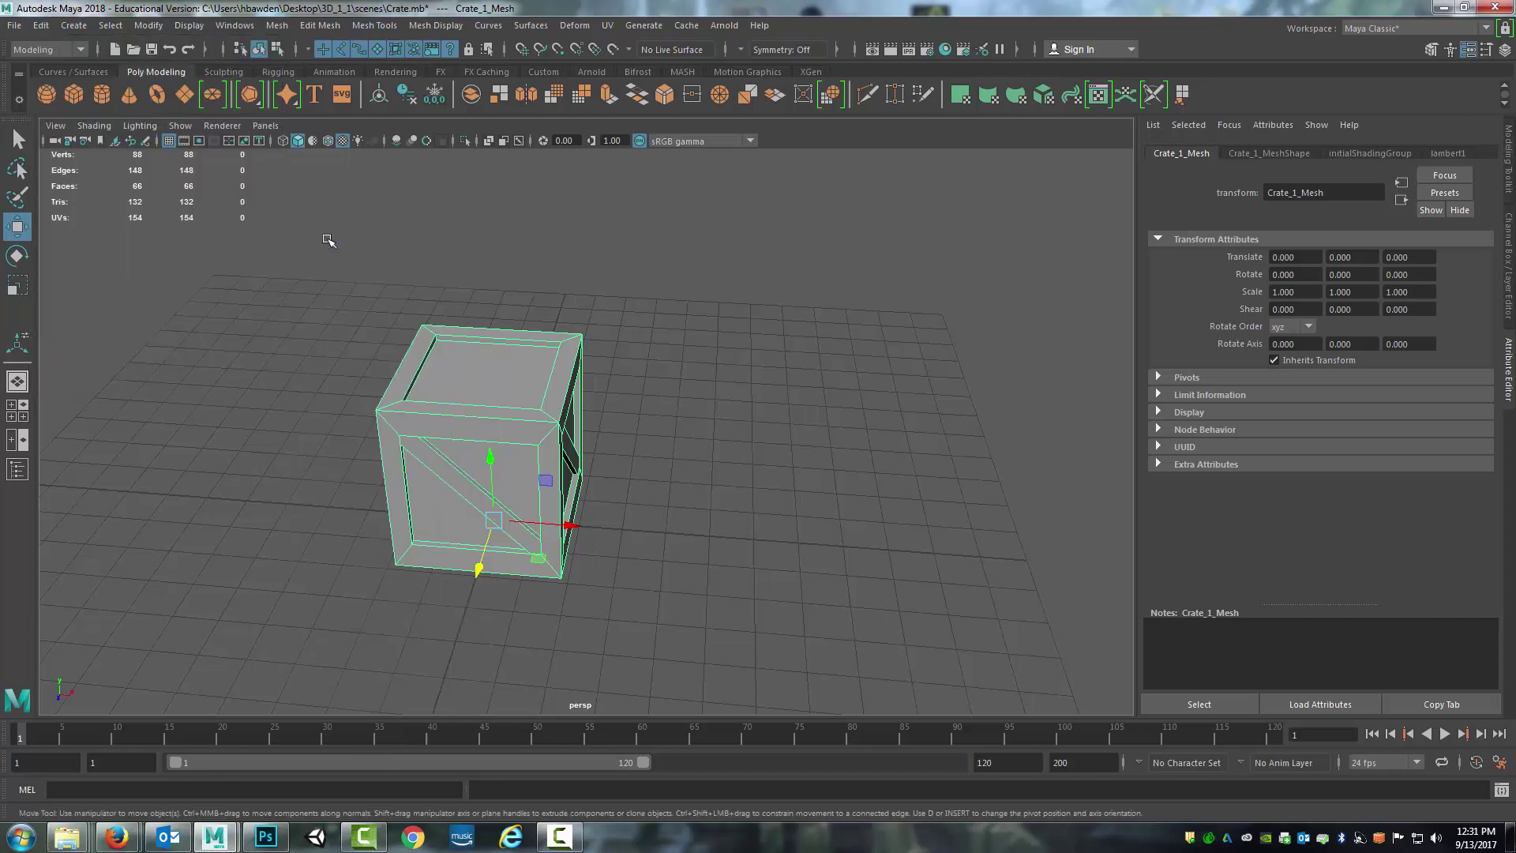
{"action": "left_click", "coordinate": [149, 24]}
{"action": "left_click", "coordinate": [194, 97]}
Run Mesh Cleanup checking for faces with more than 4 sides, then select and orbit the crate.
{"action": "left_click", "coordinate": [276, 24]}
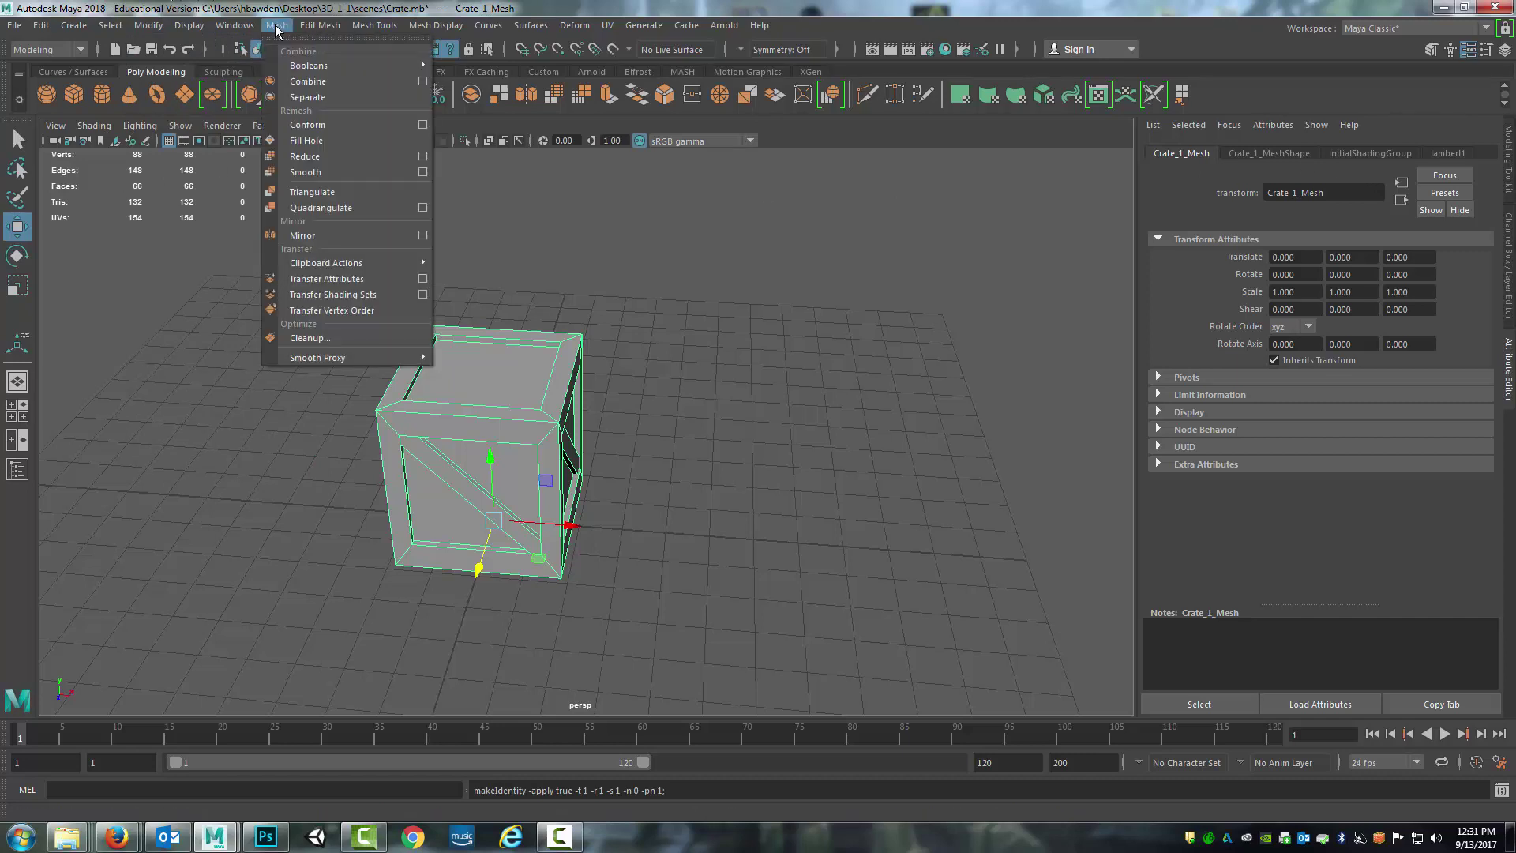
{"action": "left_click", "coordinate": [314, 338]}
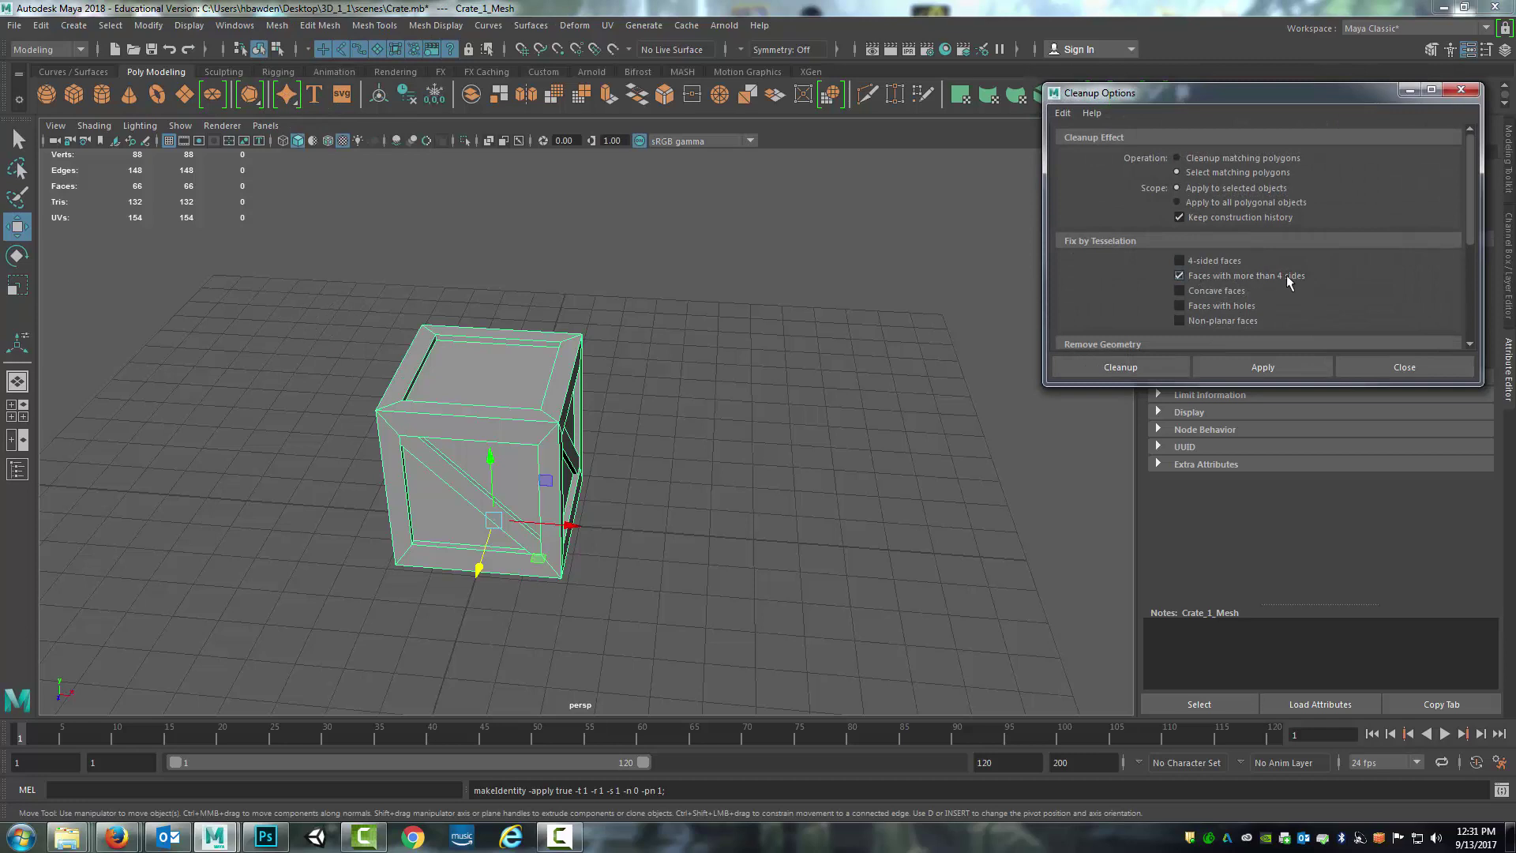
{"action": "left_click", "coordinate": [1239, 367]}
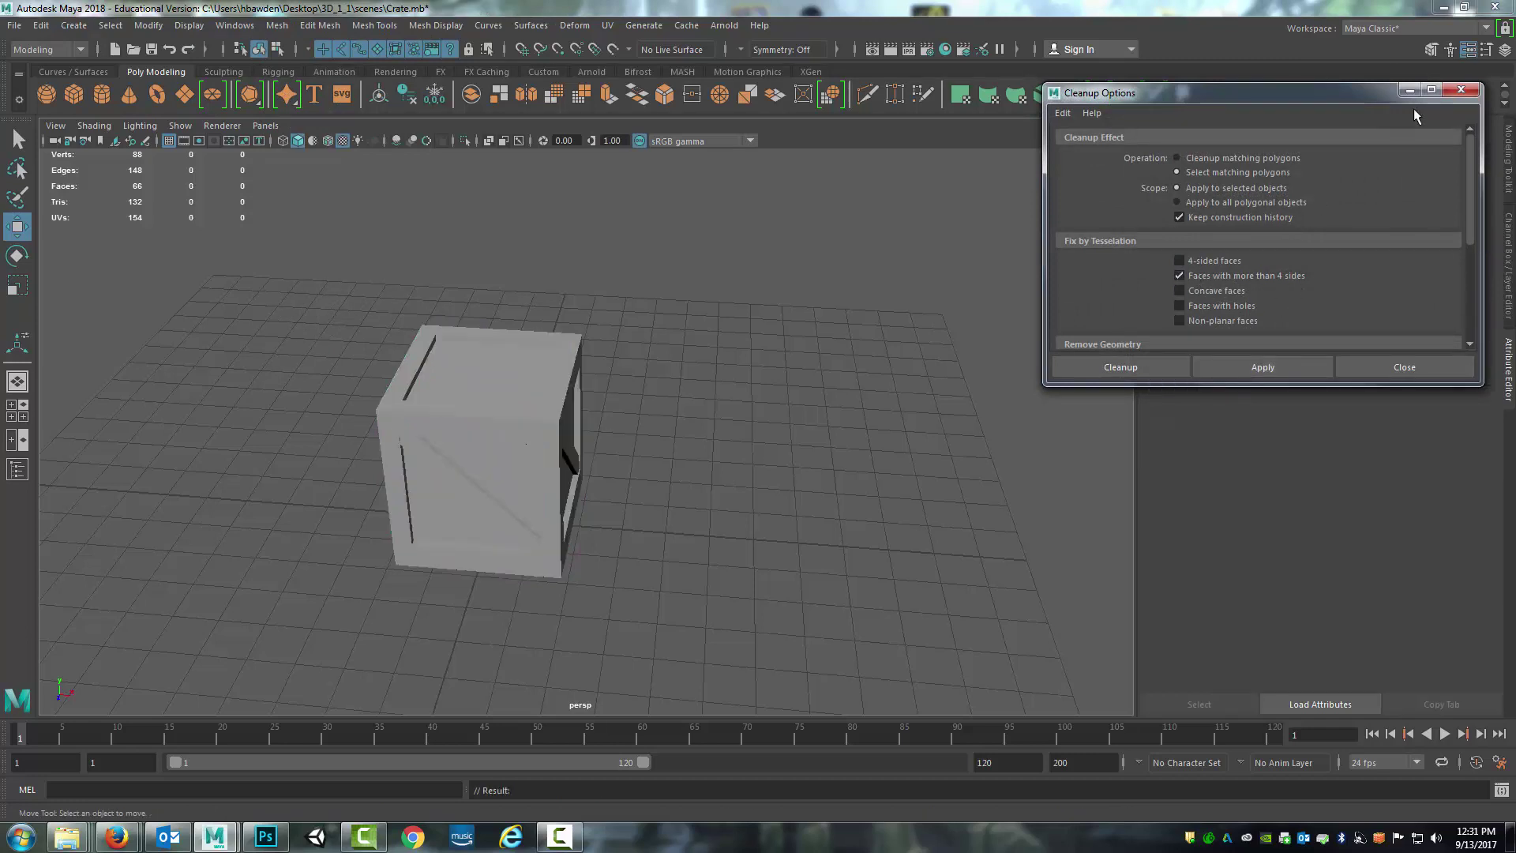
{"action": "left_click", "coordinate": [1466, 91]}
{"action": "left_click", "coordinate": [487, 400]}
{"action": "left_click_drag", "start_coordinate": [486, 491], "coordinate": [593, 433], "text": "alt"}
{"action": "left_click", "coordinate": [107, 128]}
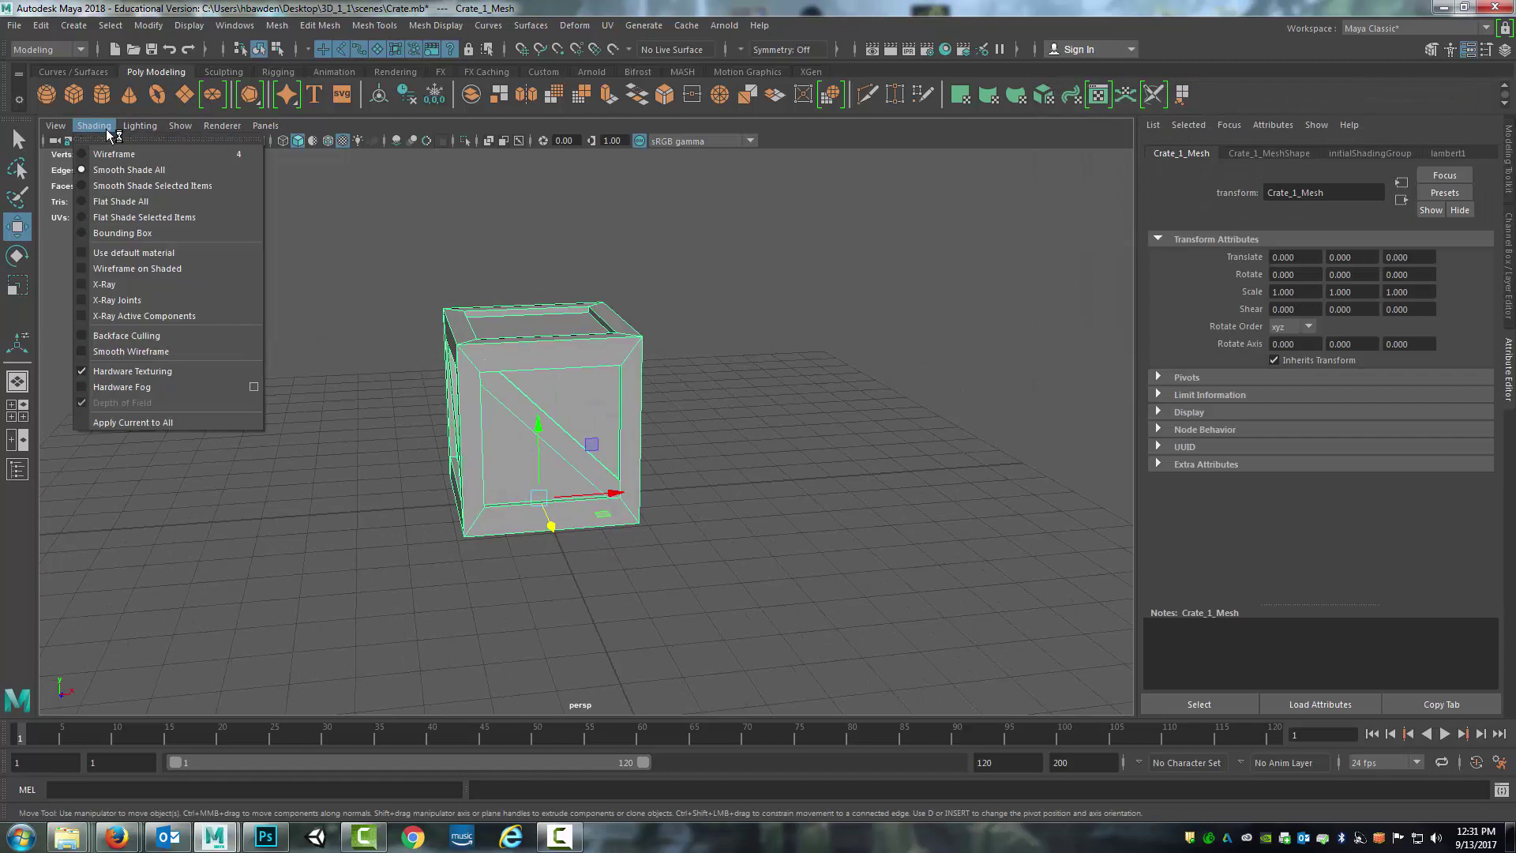
{"action": "left_click", "coordinate": [84, 337]}
{"action": "scroll", "coordinate": [467, 354], "scroll_direction": "up", "scroll_amount": 5}
{"action": "scroll", "coordinate": [467, 354], "scroll_direction": "up", "scroll_amount": 3}
{"action": "mouse_move", "coordinate": [469, 355]}
{"action": "left_mouse_down", "text": "alt"}
{"action": "mouse_move", "coordinate": [448, 355]}
{"action": "mouse_move", "coordinate": [561, 371]}
{"action": "mouse_move", "coordinate": [453, 353]}
{"action": "mouse_move", "coordinate": [397, 420]}
{"action": "left_mouse_up", "text": "alt"}
{"action": "key", "text": "f"}
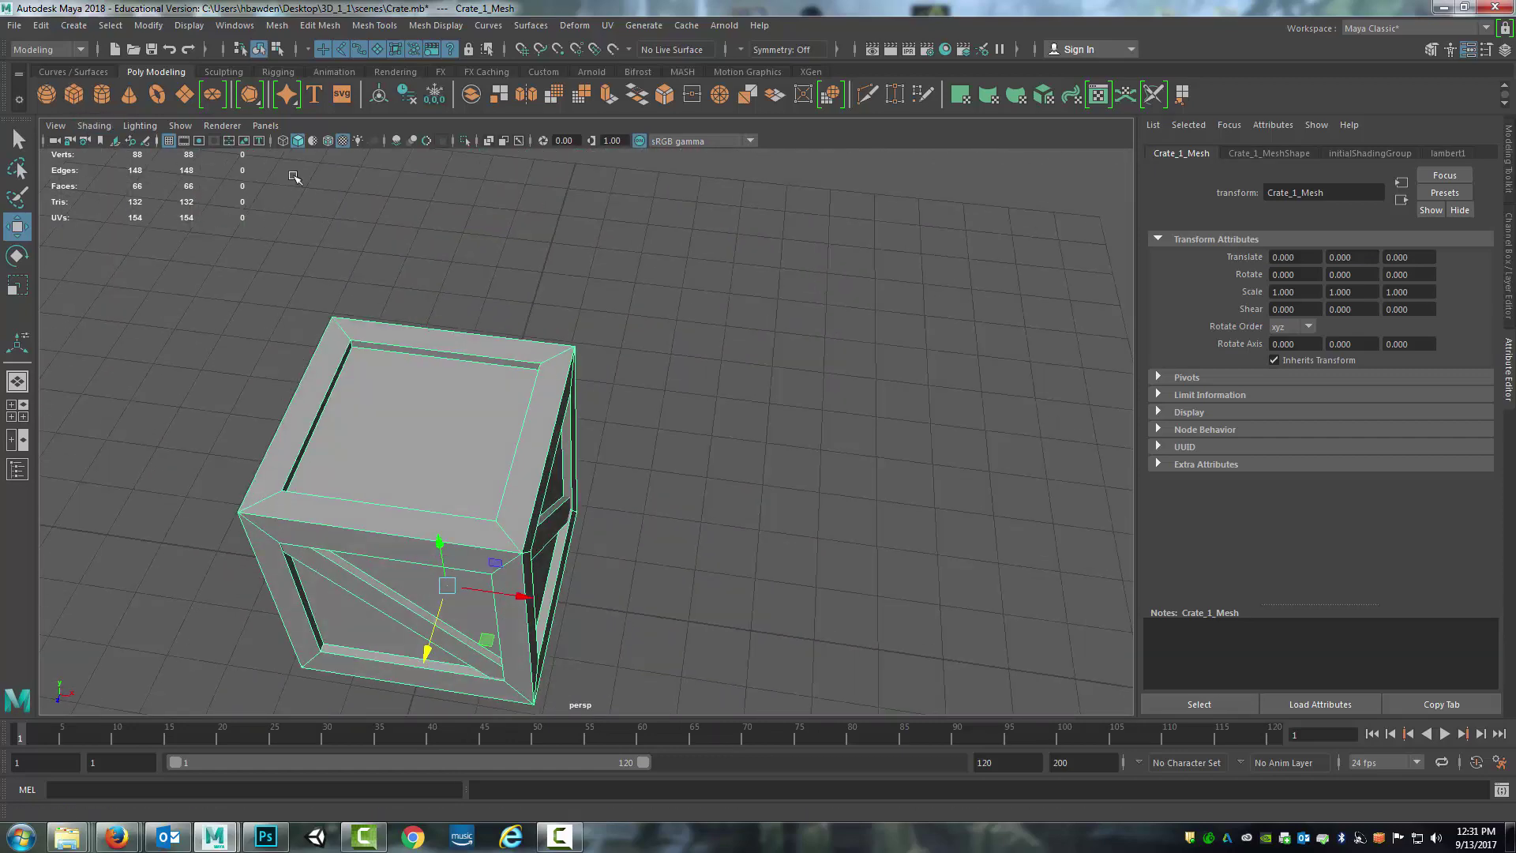
{"action": "mouse_move", "coordinate": [485, 277]}
{"action": "left_mouse_down", "text": "alt"}
{"action": "mouse_move", "coordinate": [494, 268]}
{"action": "mouse_move", "coordinate": [483, 294]}
{"action": "left_mouse_up", "text": "alt"}
{"action": "left_click", "coordinate": [234, 25]}
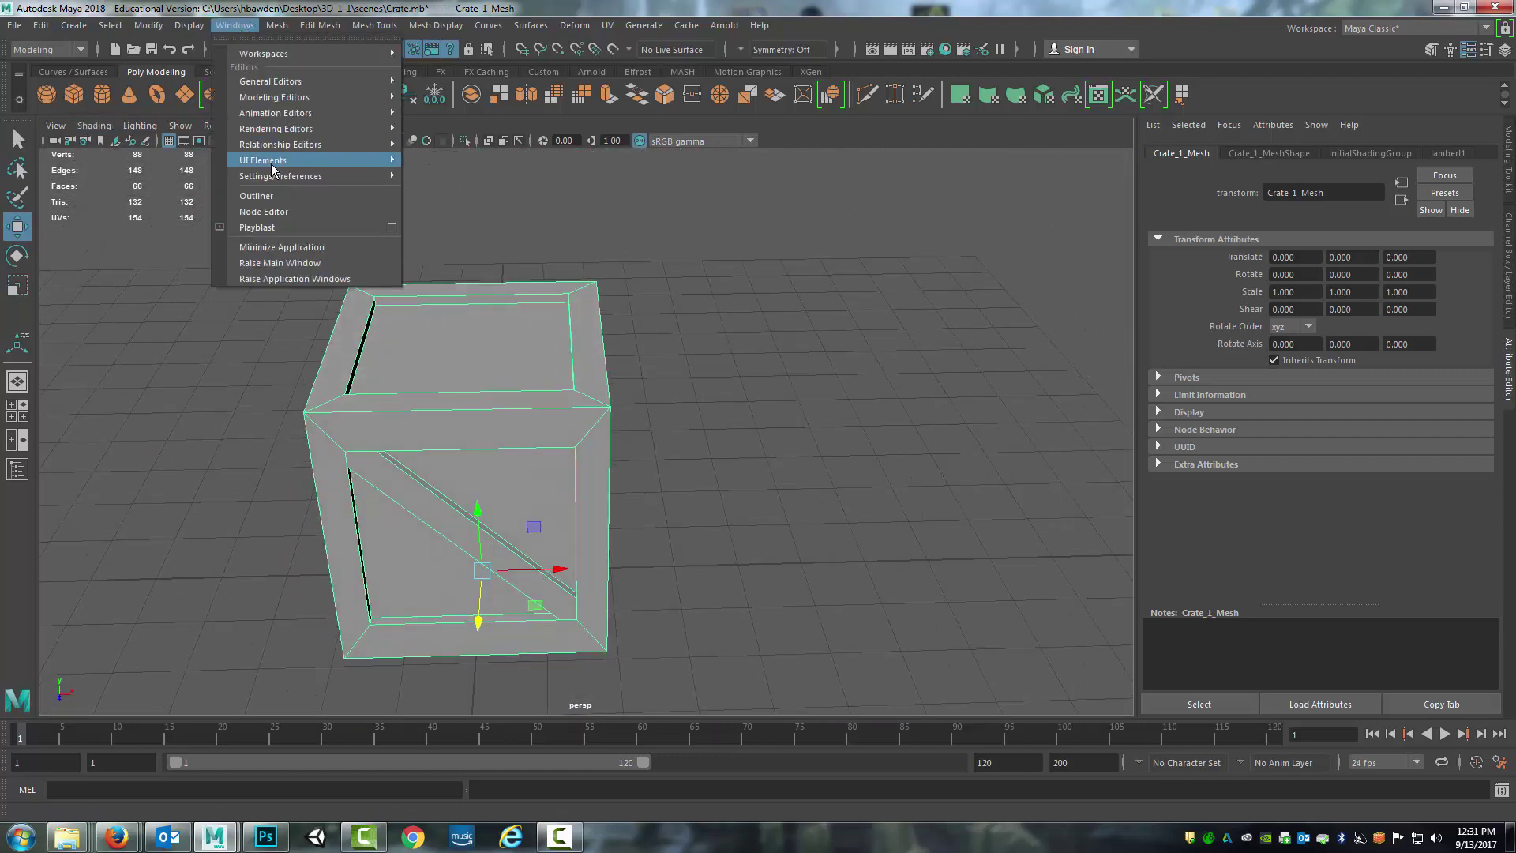
{"action": "left_click", "coordinate": [271, 199]}
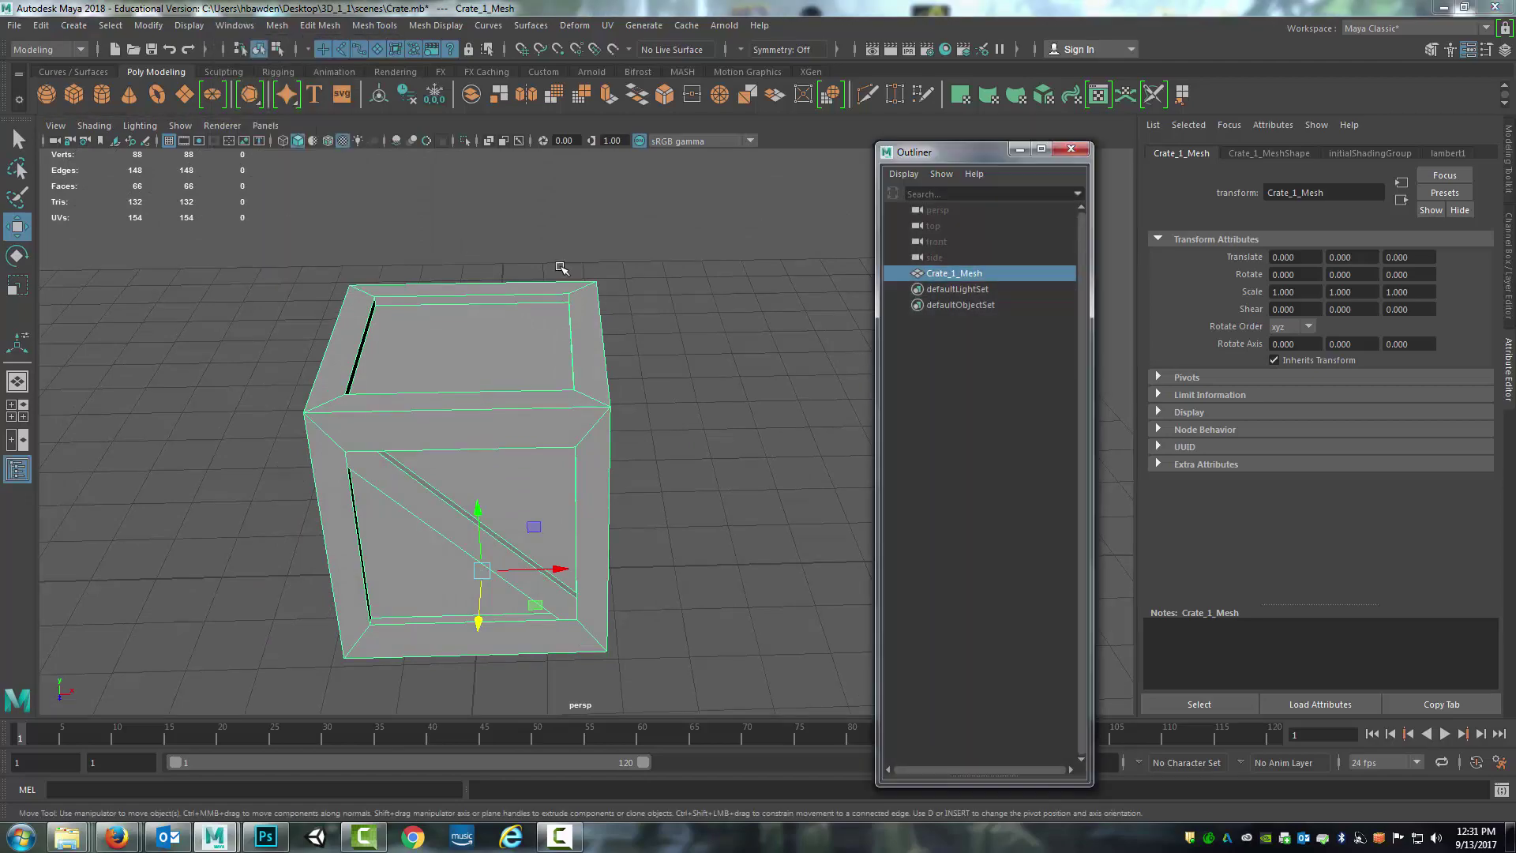
{"action": "left_click", "coordinate": [1079, 150]}
{"action": "right_click_drag", "start_coordinate": [577, 370], "coordinate": [577, 414]}
{"action": "left_click_drag", "start_coordinate": [472, 303], "coordinate": [387, 320], "text": "alt"}
{"action": "scroll", "coordinate": [592, 348], "scroll_direction": "up", "scroll_amount": 6}
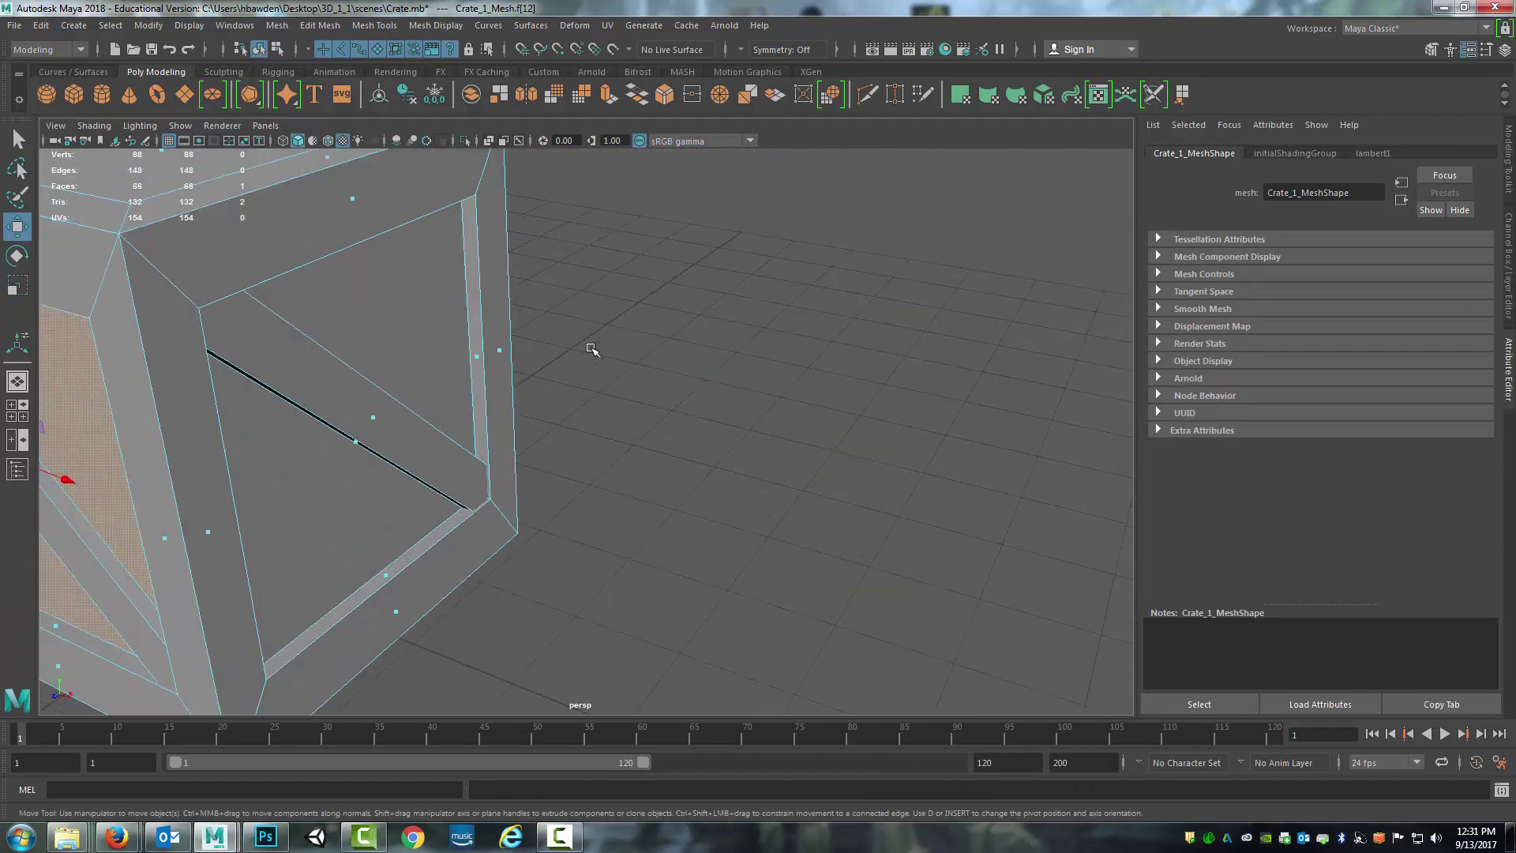
{"action": "scroll", "coordinate": [585, 355], "scroll_direction": "down", "scroll_amount": 8}
{"action": "left_click_drag", "start_coordinate": [567, 371], "coordinate": [575, 371], "text": "alt"}
{"action": "key", "text": "w"}
{"action": "left_click", "coordinate": [681, 405]}
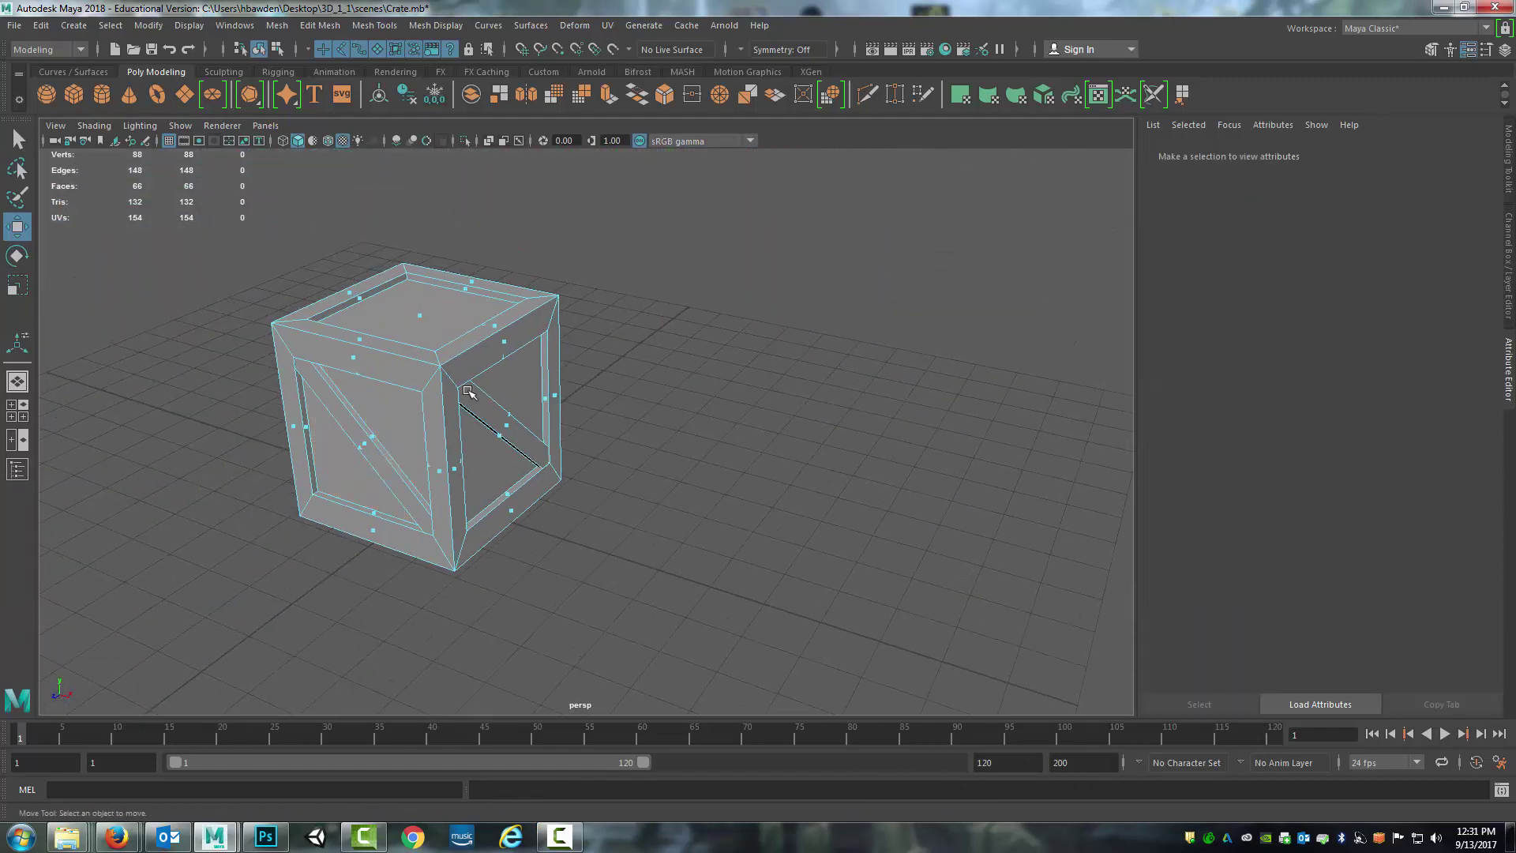
{"action": "right_click_drag", "start_coordinate": [468, 390], "coordinate": [515, 361]}
{"action": "left_click", "coordinate": [581, 378]}
{"action": "middle_click_drag", "start_coordinate": [526, 349], "coordinate": [583, 367], "text": "alt"}
{"action": "left_click", "coordinate": [585, 368]}
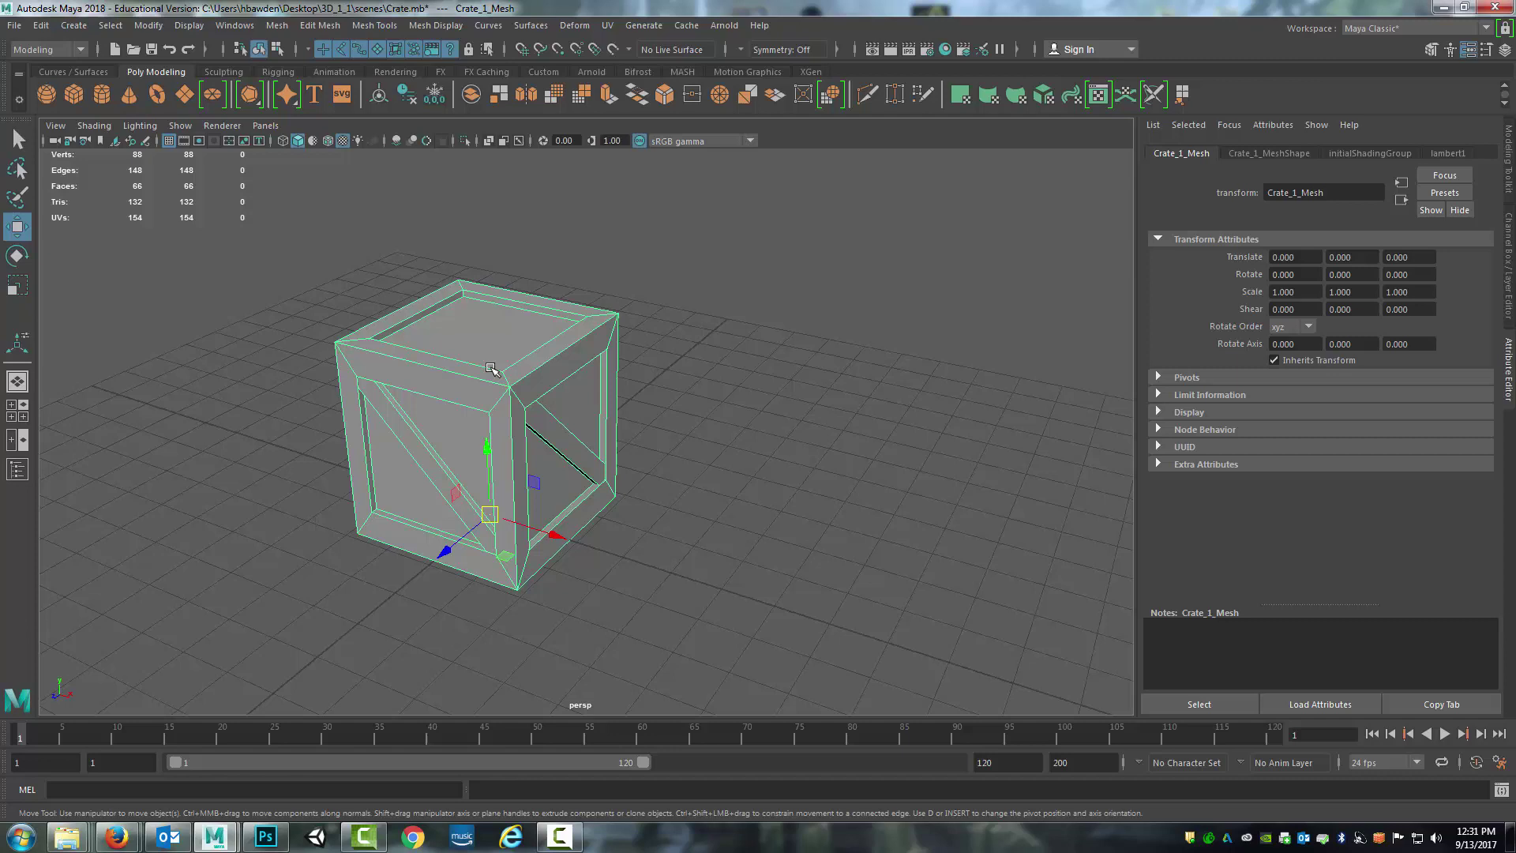
{"action": "left_click_drag", "start_coordinate": [584, 368], "coordinate": [466, 366], "text": "alt"}
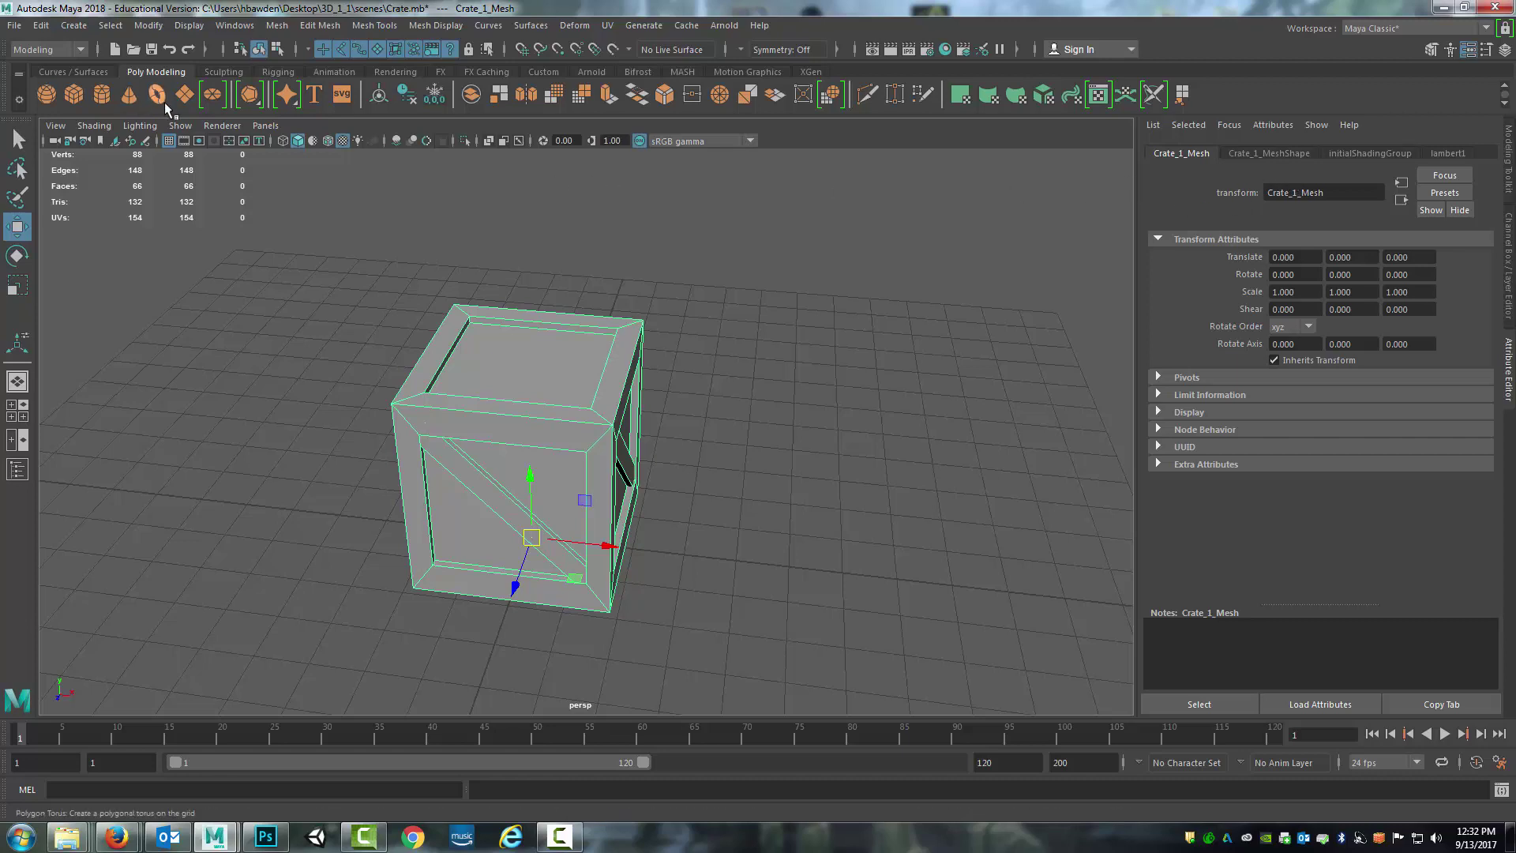
Save the crate scene as Crate.mb.
{"action": "left_click", "coordinate": [14, 25]}
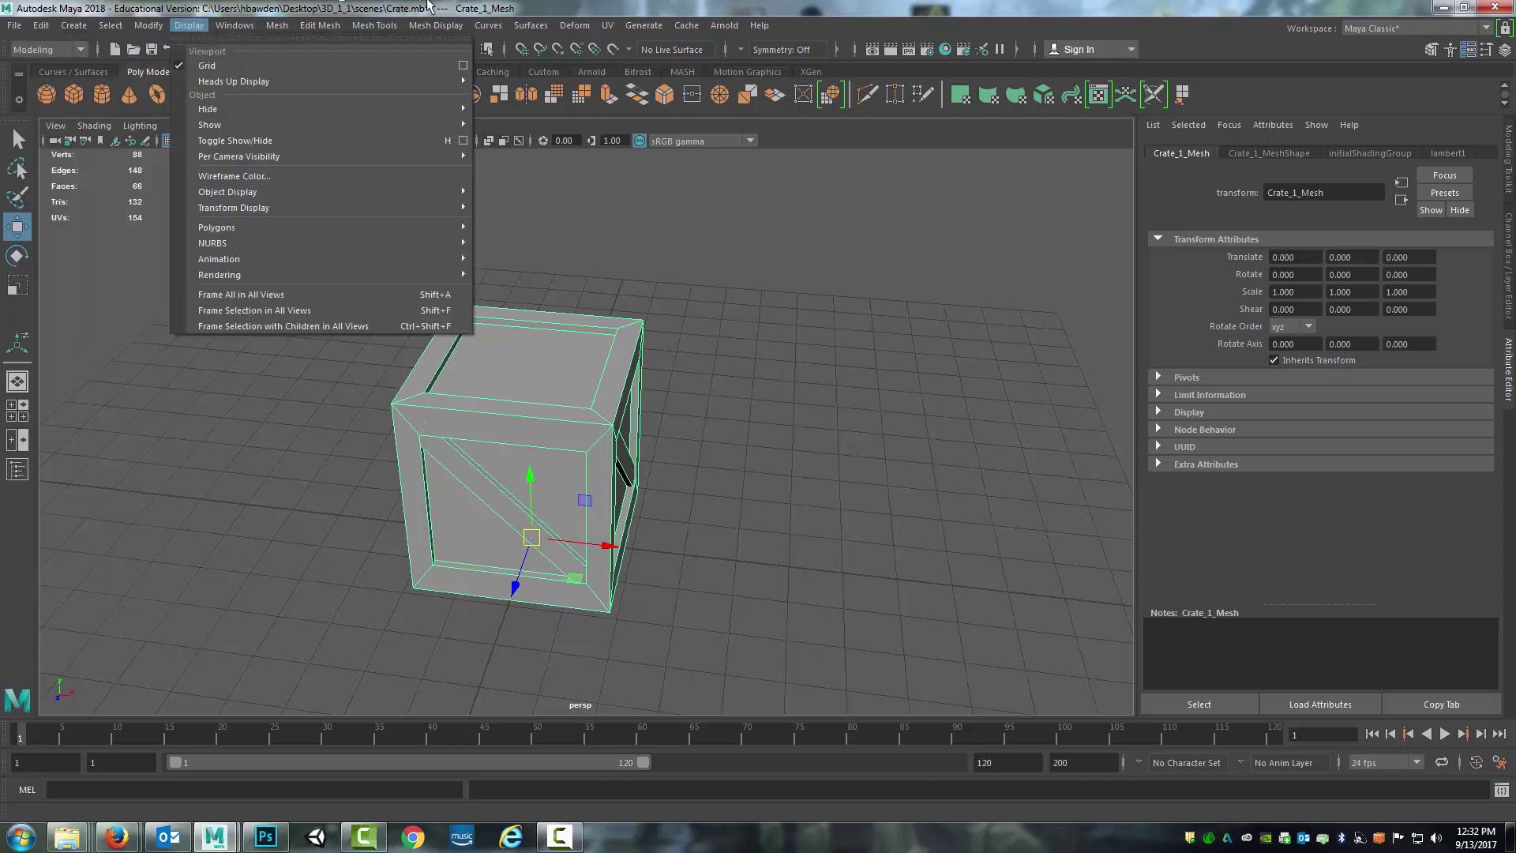
{"action": "key", "text": "Escape"}
{"action": "left_click", "coordinate": [14, 24]}
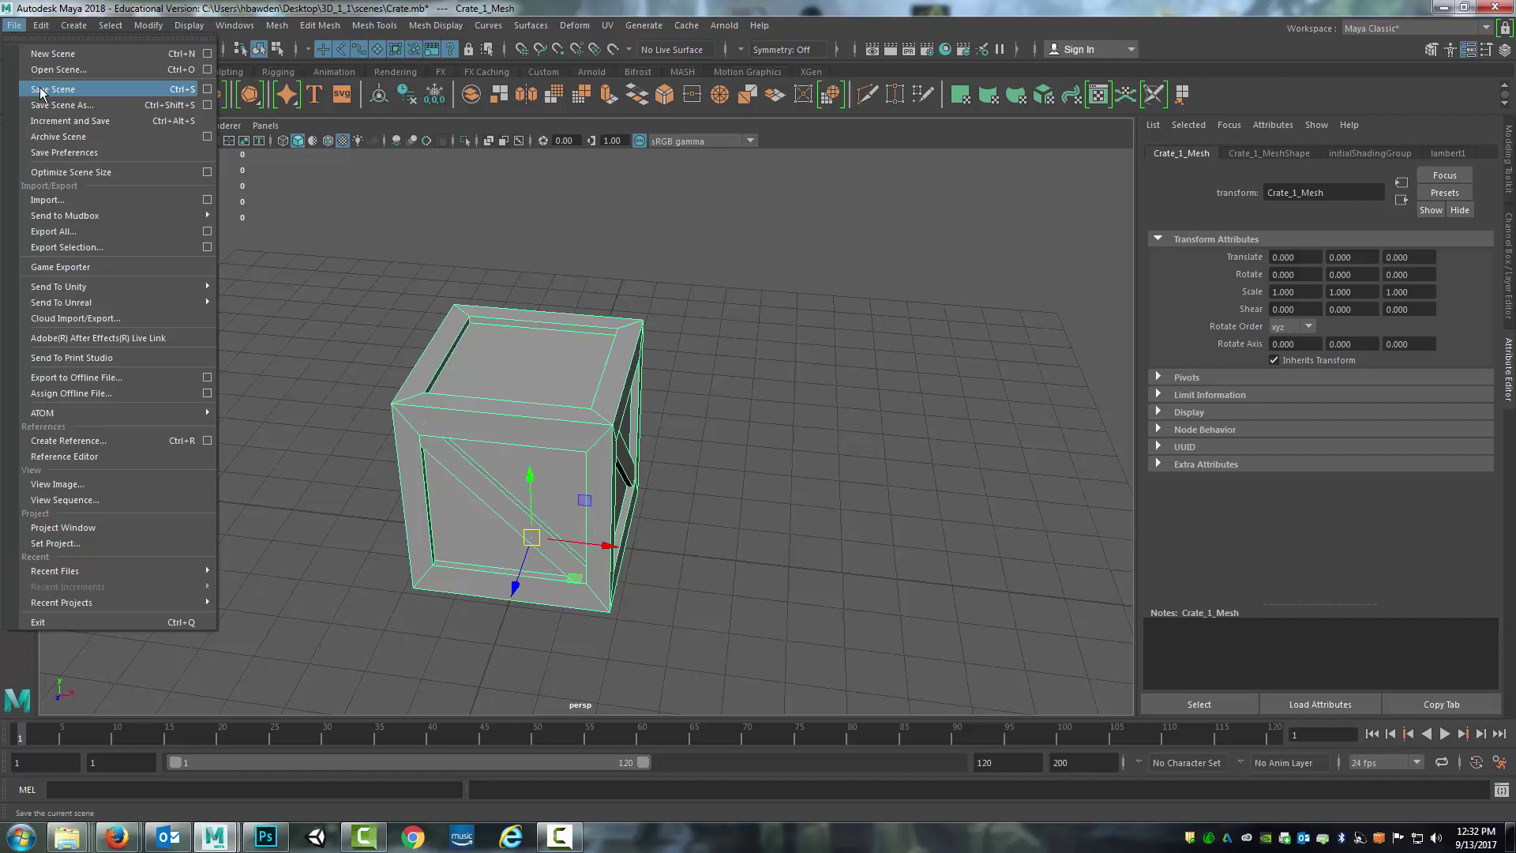
{"action": "left_click", "coordinate": [55, 85]}
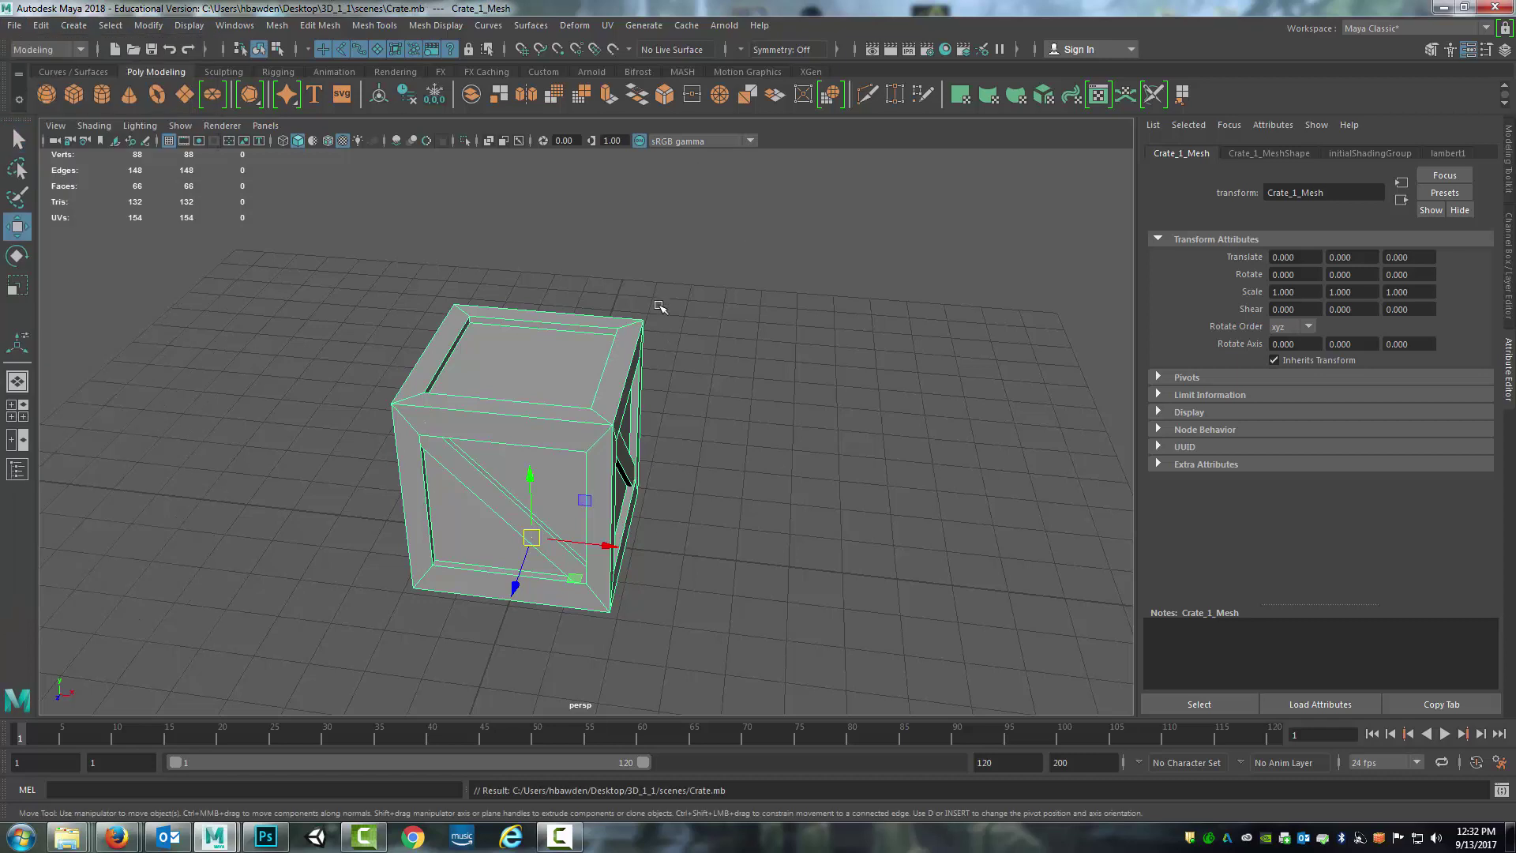
Frame the crate and open the UV Editor from Windows > Modeling Editors.
{"action": "middle_click_drag", "start_coordinate": [693, 377], "coordinate": [740, 373], "text": "alt"}
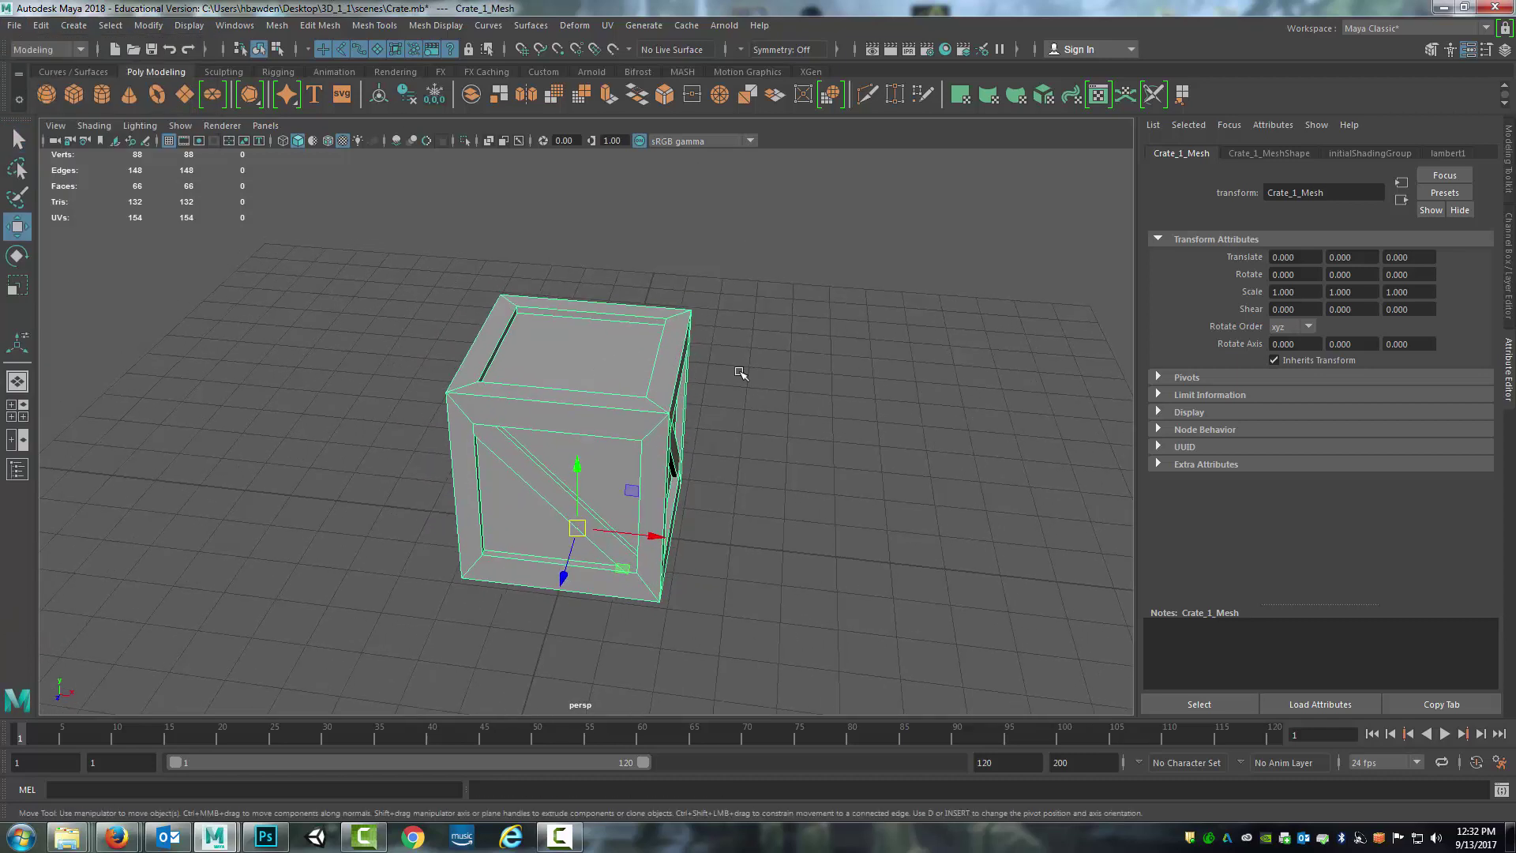
{"action": "scroll", "coordinate": [741, 373], "scroll_direction": "up", "scroll_amount": 2}
{"action": "middle_click_drag", "start_coordinate": [669, 315], "coordinate": [663, 353], "text": "alt"}
{"action": "left_click_drag", "start_coordinate": [663, 352], "coordinate": [674, 358], "text": "alt"}
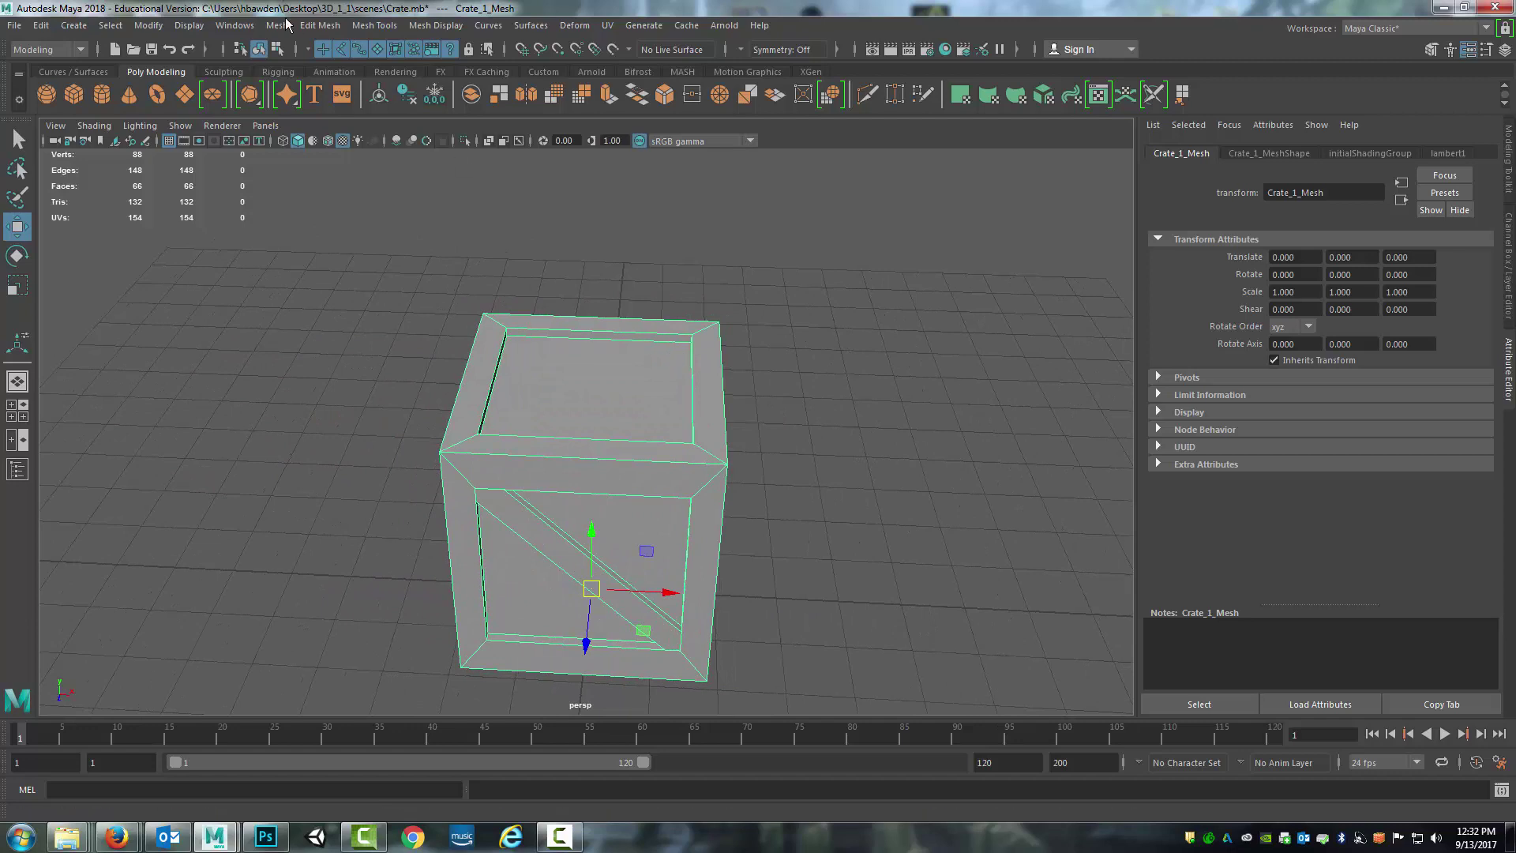
{"action": "left_click", "coordinate": [235, 25]}
{"action": "mouse_move", "coordinate": [284, 98]}
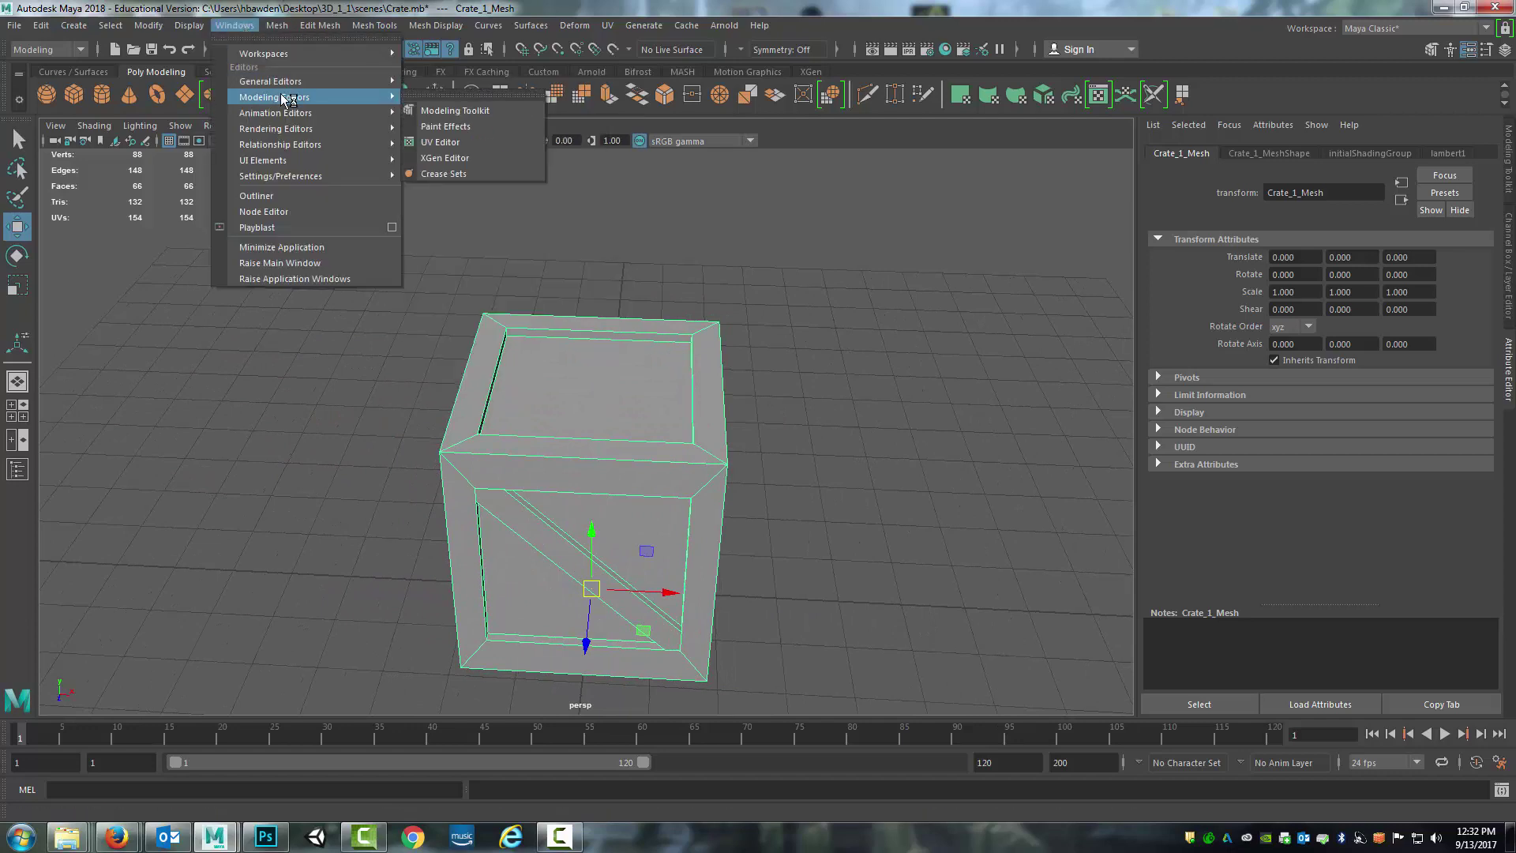
{"action": "left_click", "coordinate": [442, 143]}
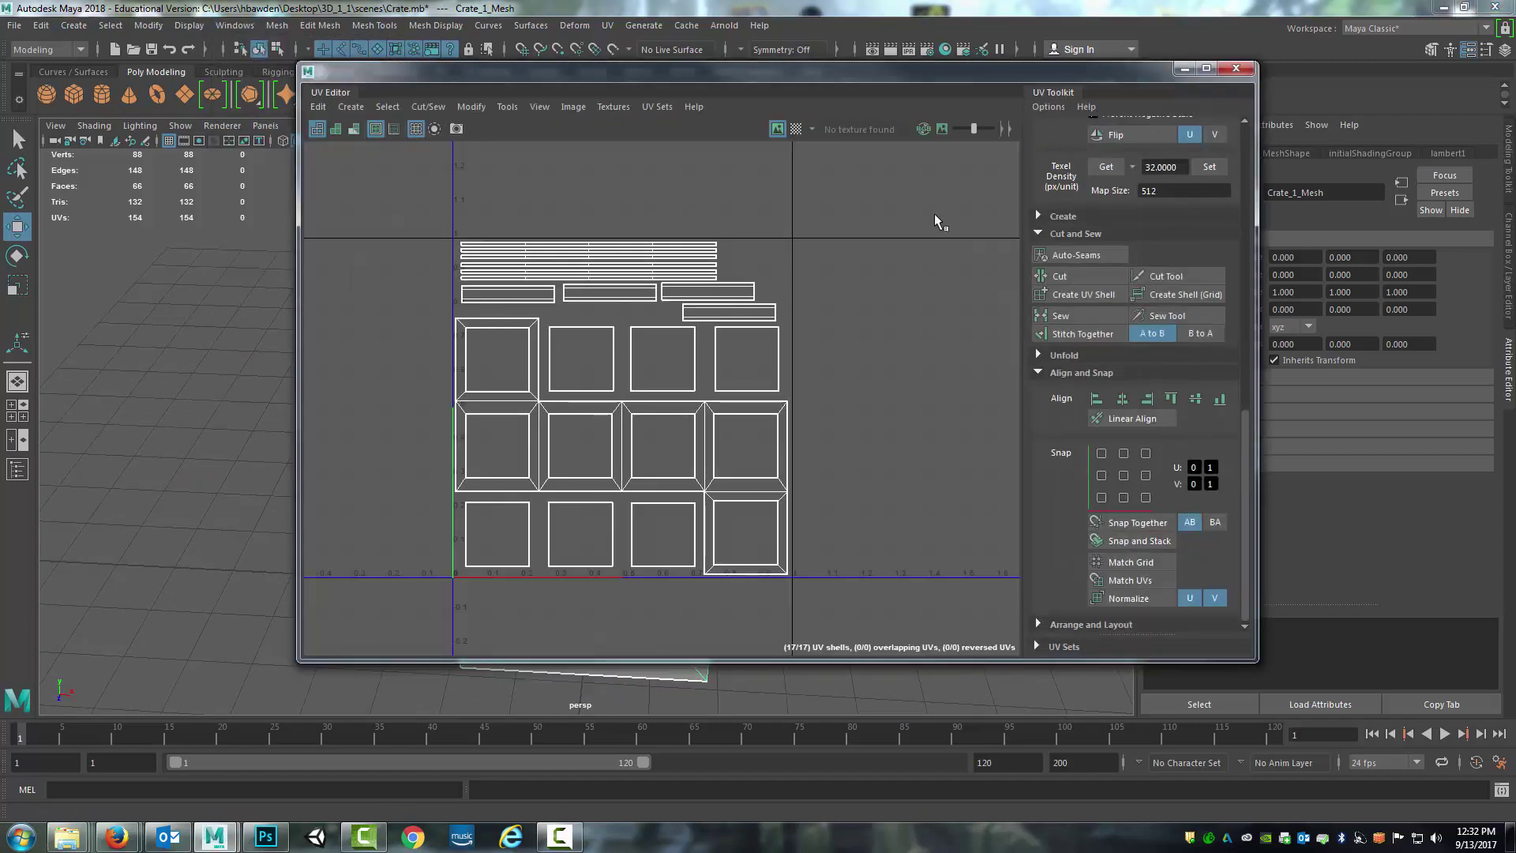
{"action": "left_click_drag", "start_coordinate": [799, 78], "coordinate": [1003, 77]}
{"action": "key", "text": "f"}
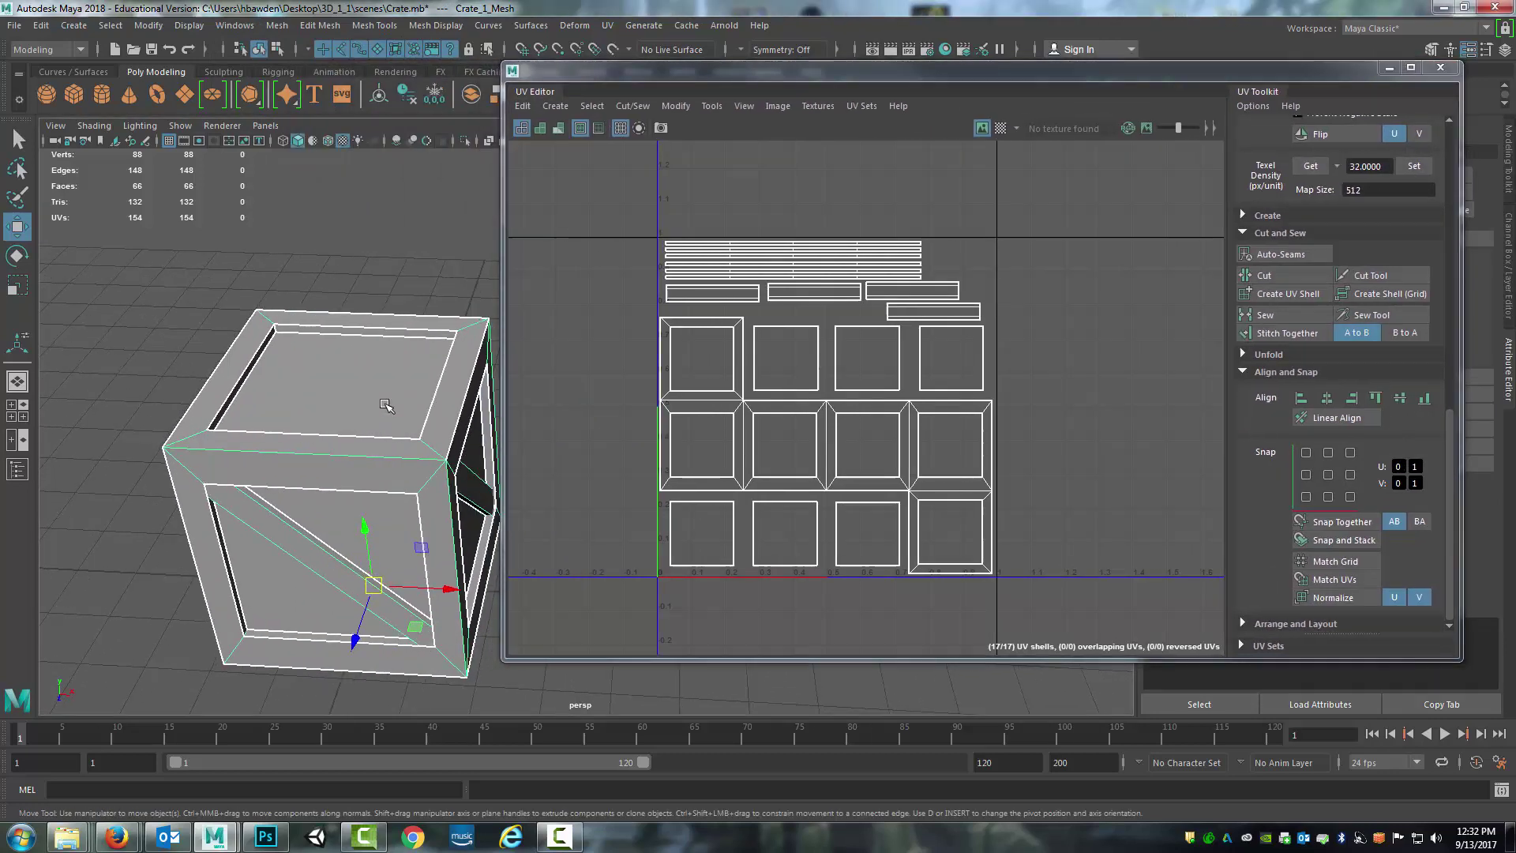
{"action": "right_click_drag", "start_coordinate": [385, 381], "coordinate": [454, 360]}
{"action": "right_click_drag", "start_coordinate": [775, 402], "coordinate": [777, 355]}
{"action": "left_click", "coordinate": [745, 418]}
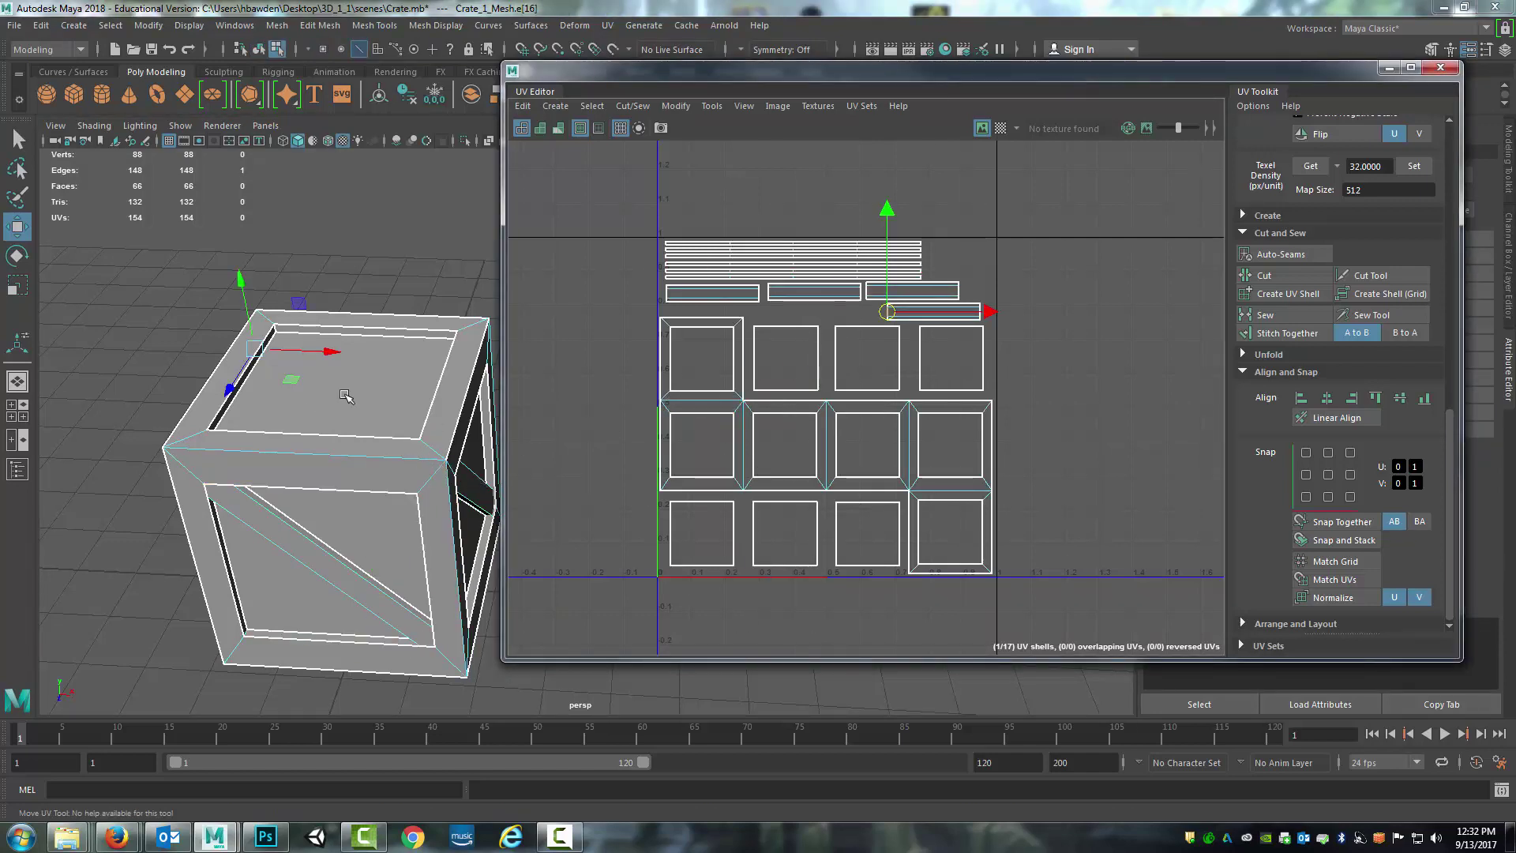
{"action": "right_click_drag", "start_coordinate": [378, 372], "coordinate": [418, 355]}
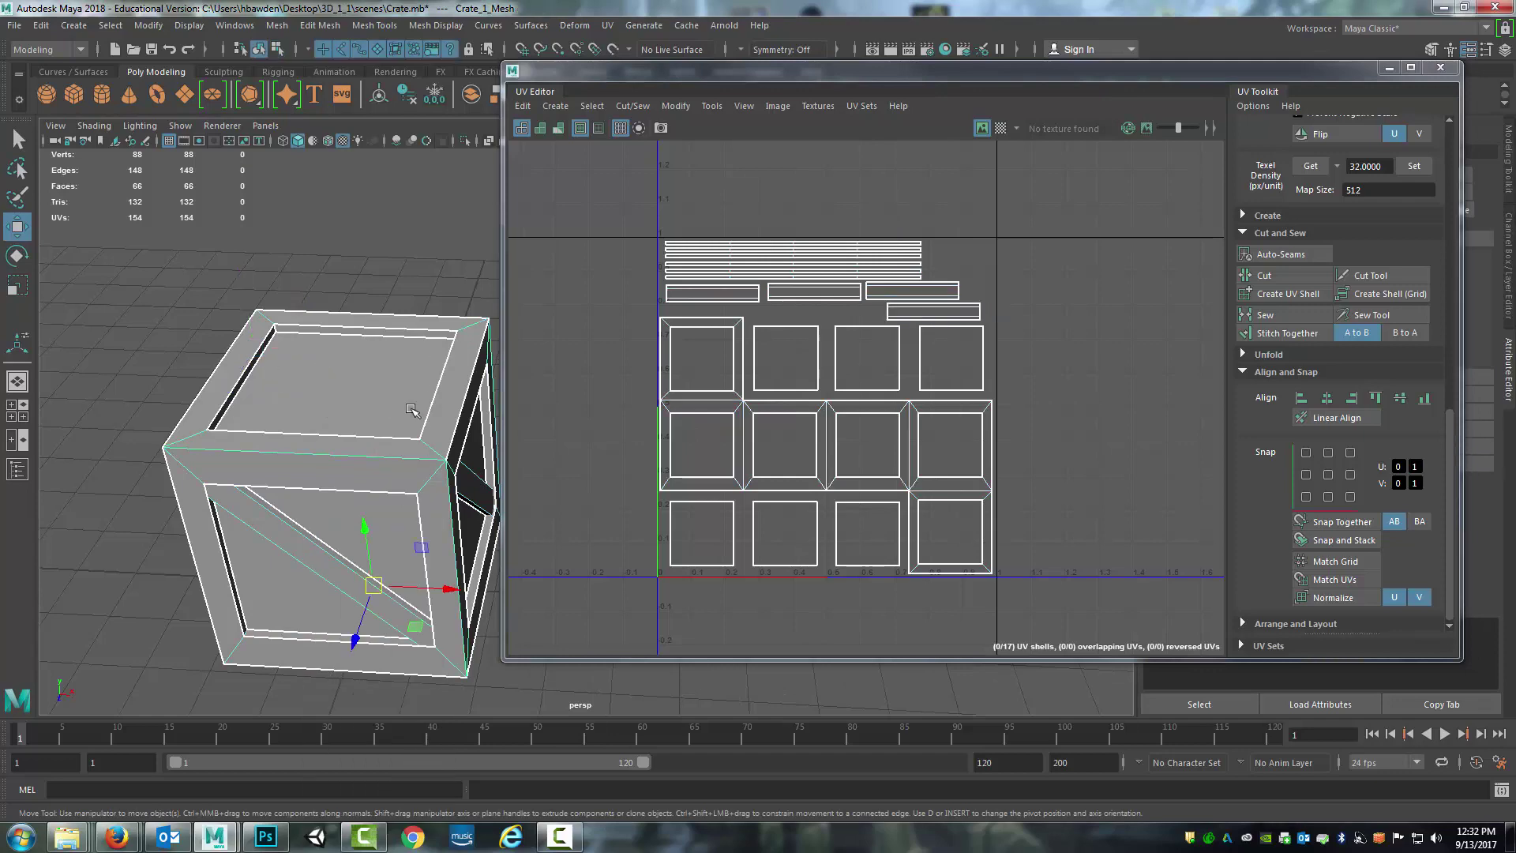
{"action": "left_click_drag", "start_coordinate": [276, 522], "coordinate": [379, 497], "text": "alt"}
{"action": "scroll", "coordinate": [376, 474], "scroll_direction": "up", "scroll_amount": 2}
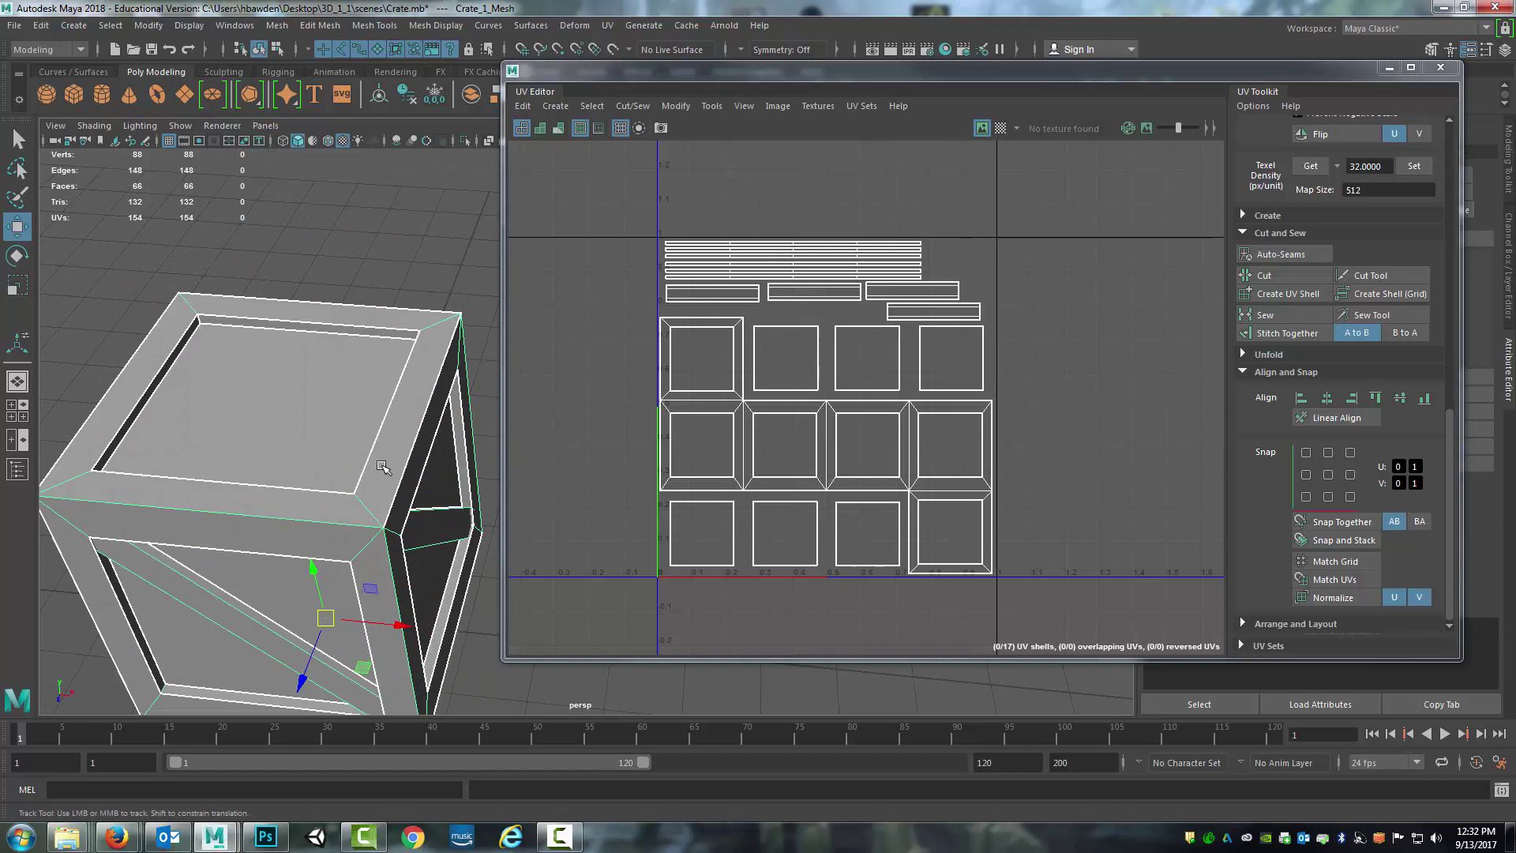
{"action": "left_click_drag", "start_coordinate": [375, 444], "coordinate": [298, 460], "text": "alt"}
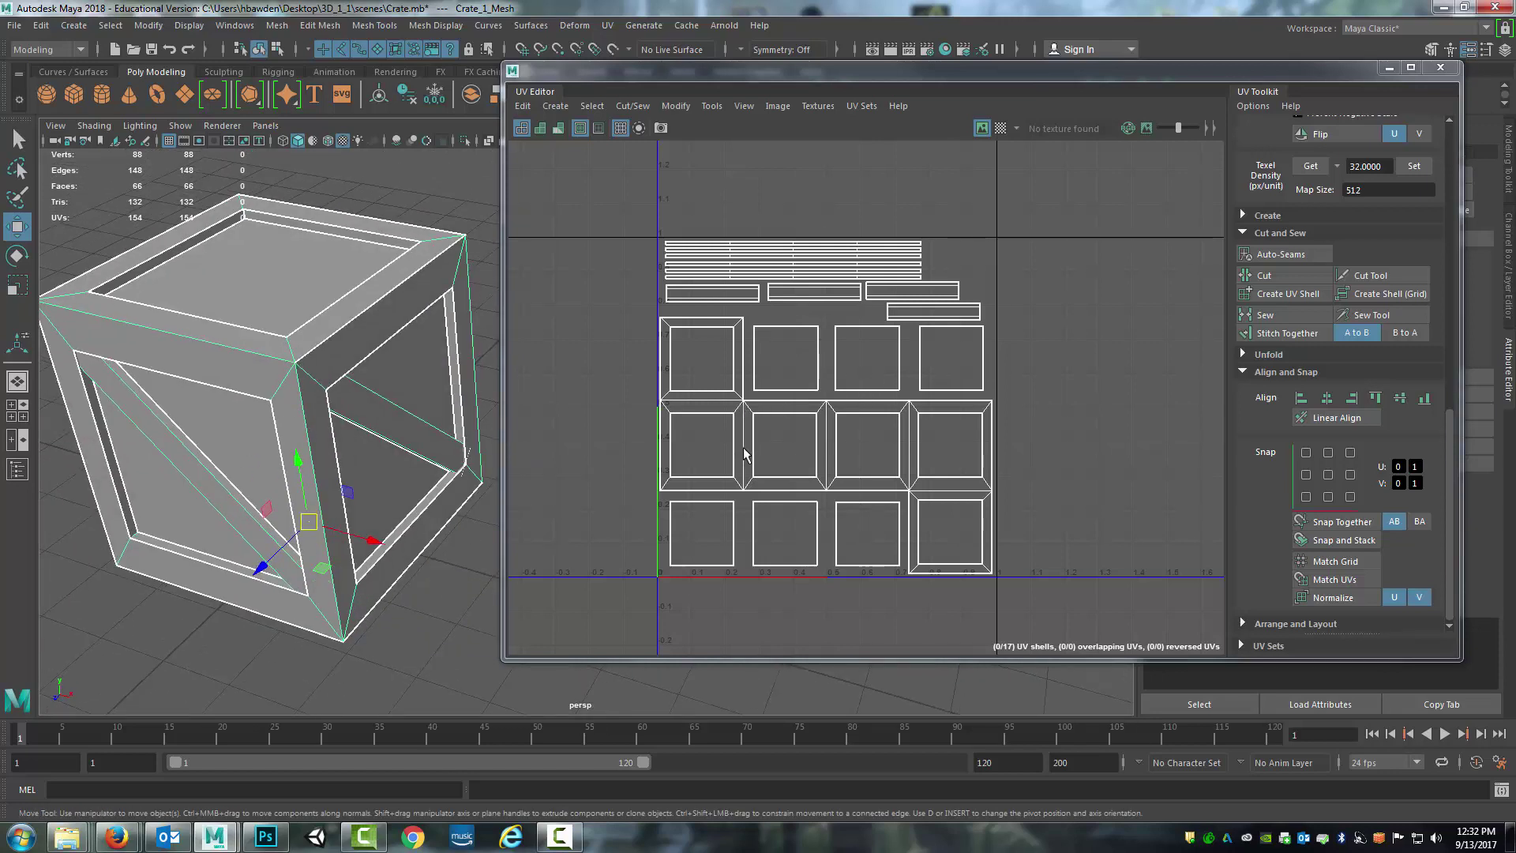
{"action": "left_click_drag", "start_coordinate": [282, 501], "coordinate": [272, 541], "text": "alt"}
{"action": "scroll", "coordinate": [318, 538], "scroll_direction": "up", "scroll_amount": 2}
{"action": "scroll", "coordinate": [317, 538], "scroll_direction": "down", "scroll_amount": 2}
{"action": "left_click_drag", "start_coordinate": [378, 497], "coordinate": [371, 450], "text": "alt"}
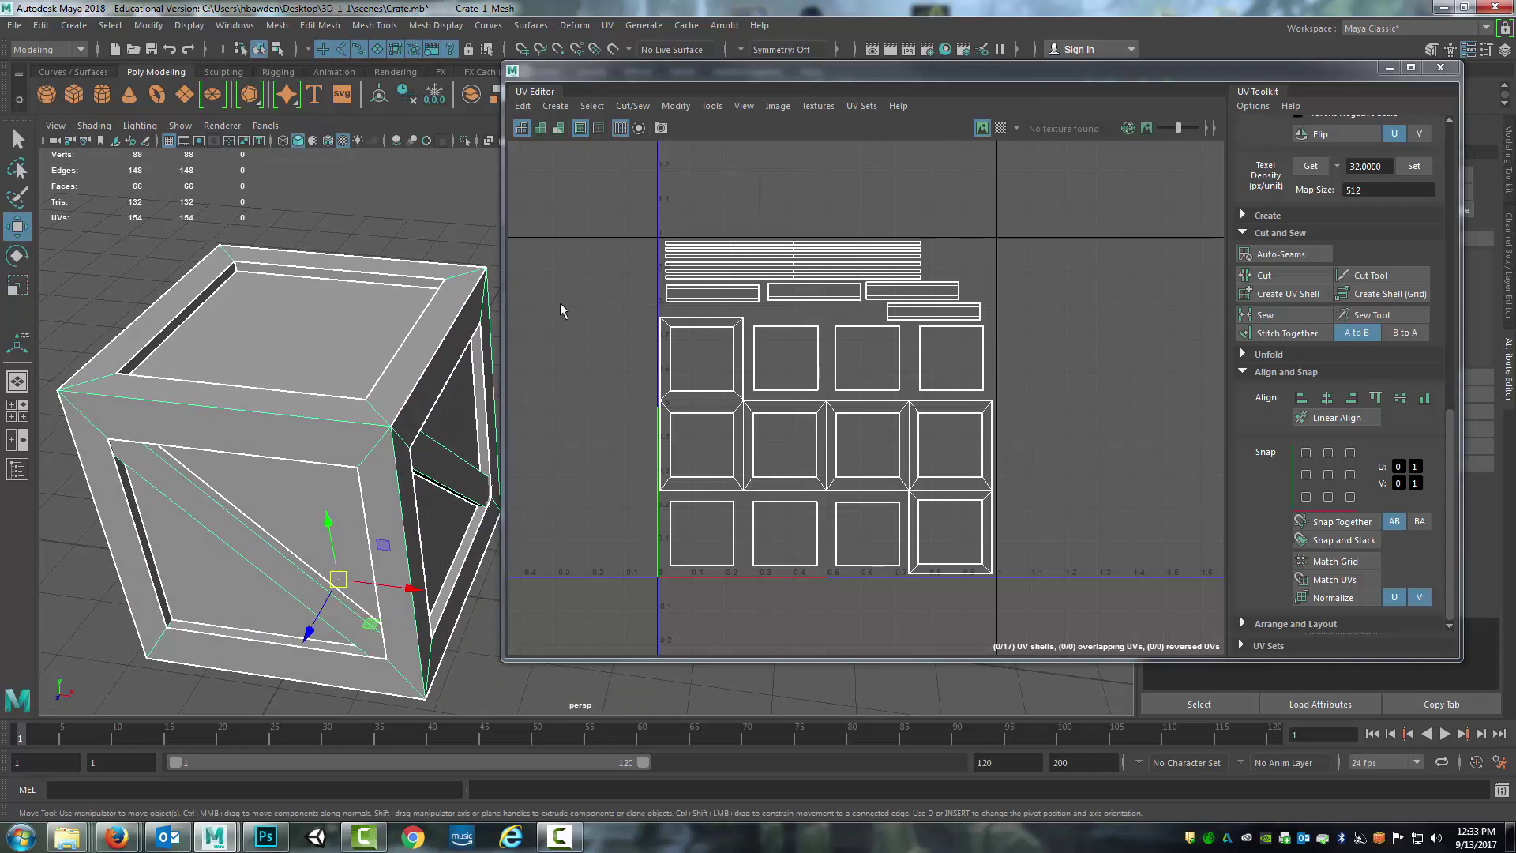
Open UV Snapshot options and set the output file to Crate_1_UV in the images folder.
{"action": "left_click", "coordinate": [524, 105]}
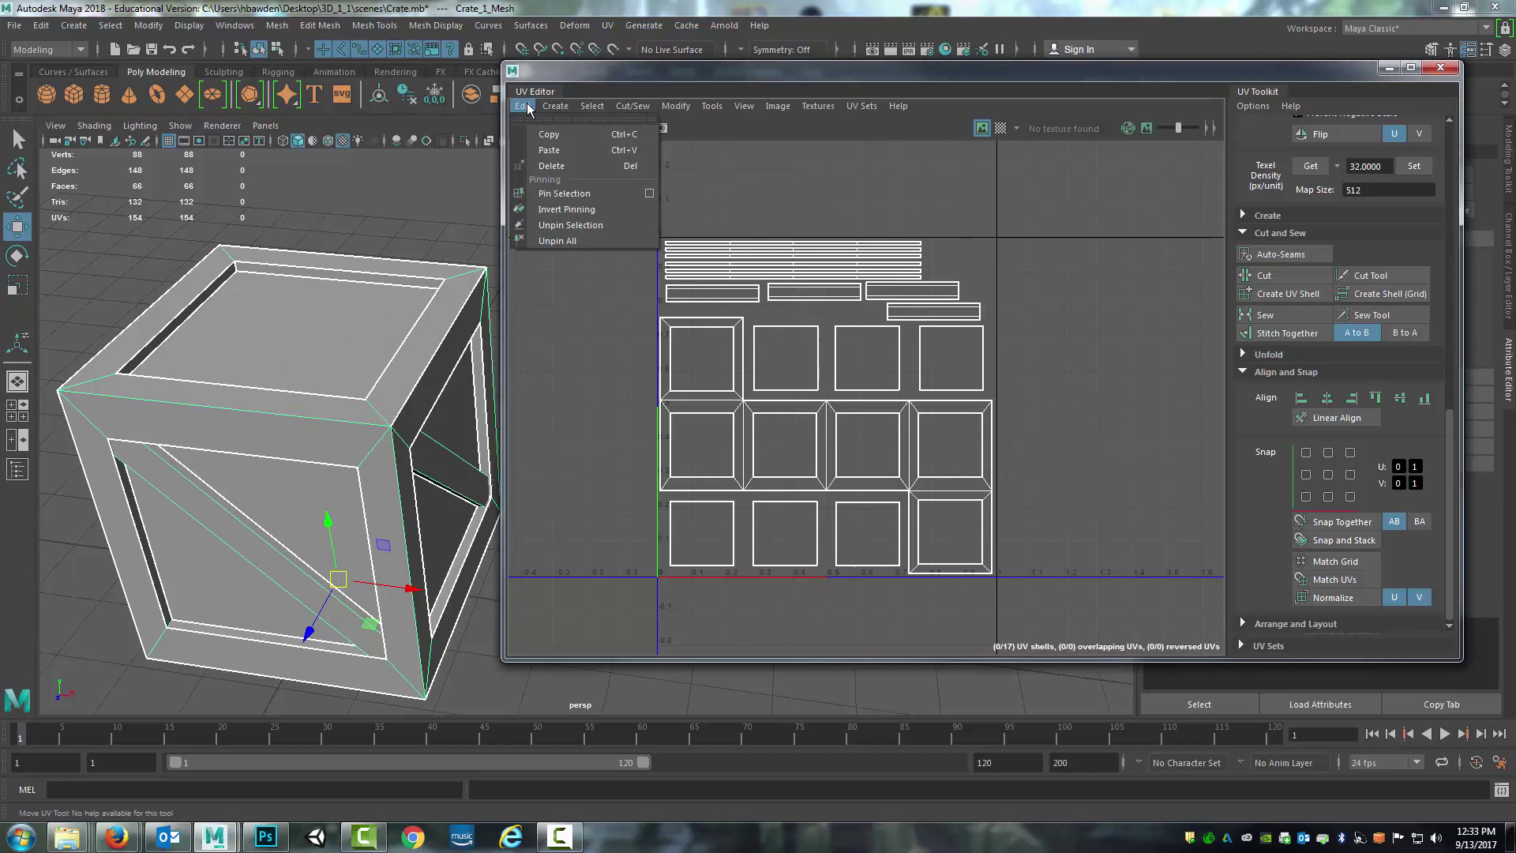
{"action": "mouse_move", "coordinate": [777, 106]}
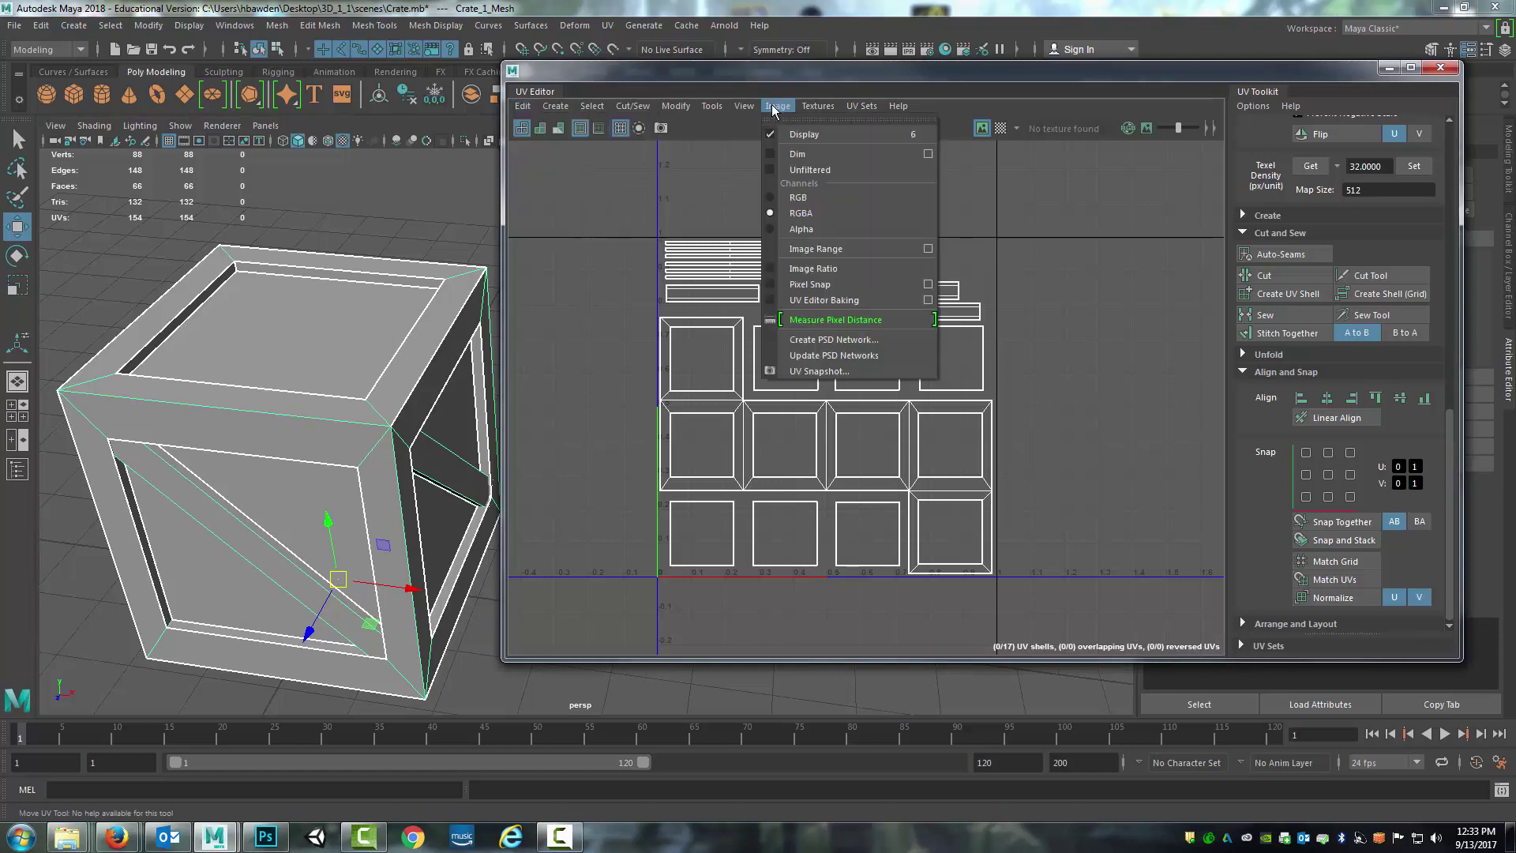
{"action": "left_click", "coordinate": [810, 370]}
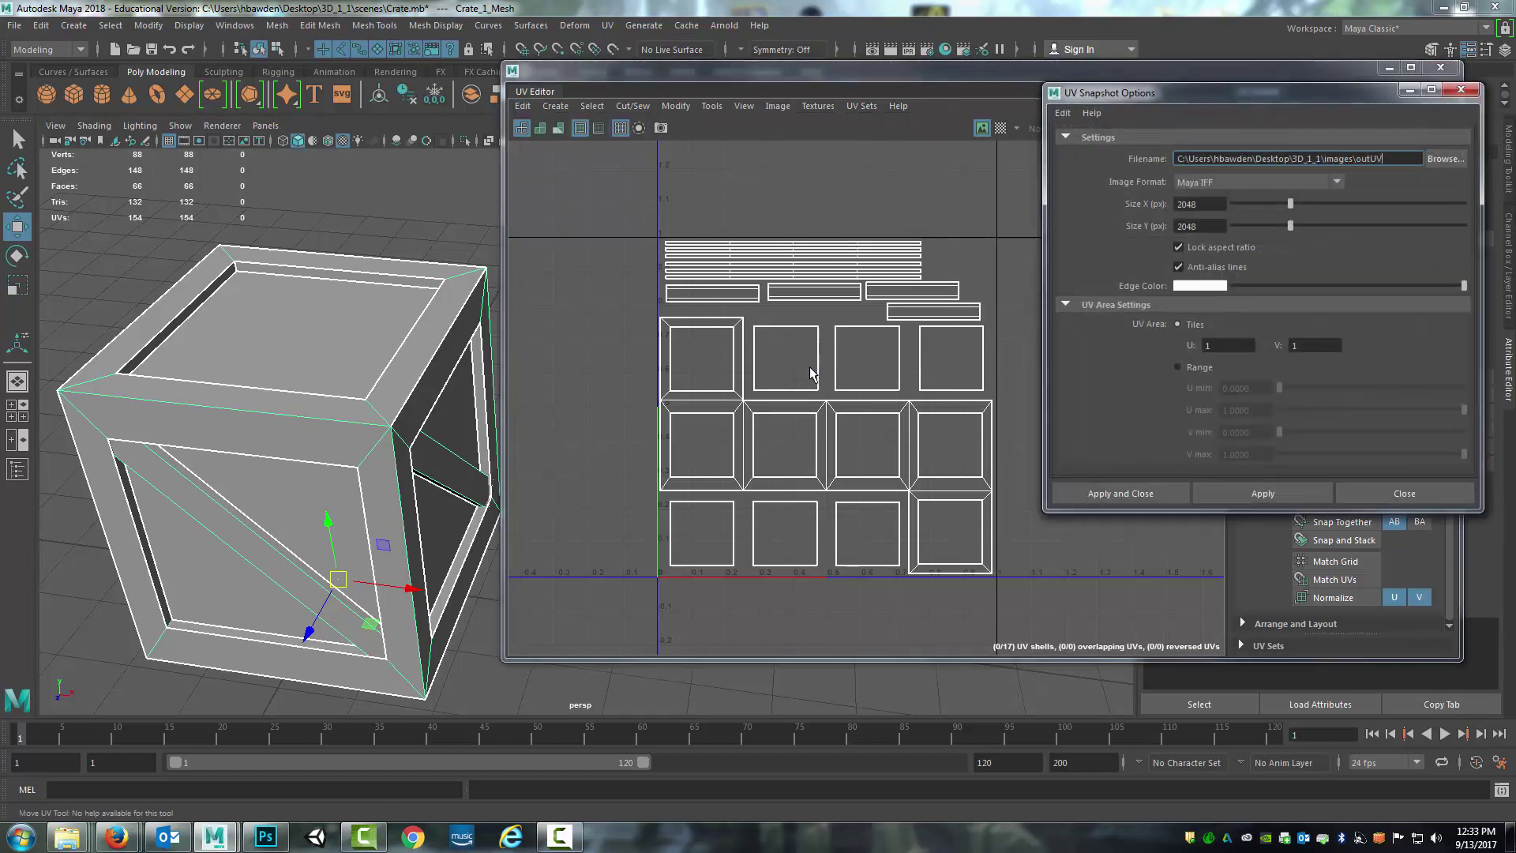
{"action": "left_click_drag", "start_coordinate": [1342, 93], "coordinate": [783, 161]}
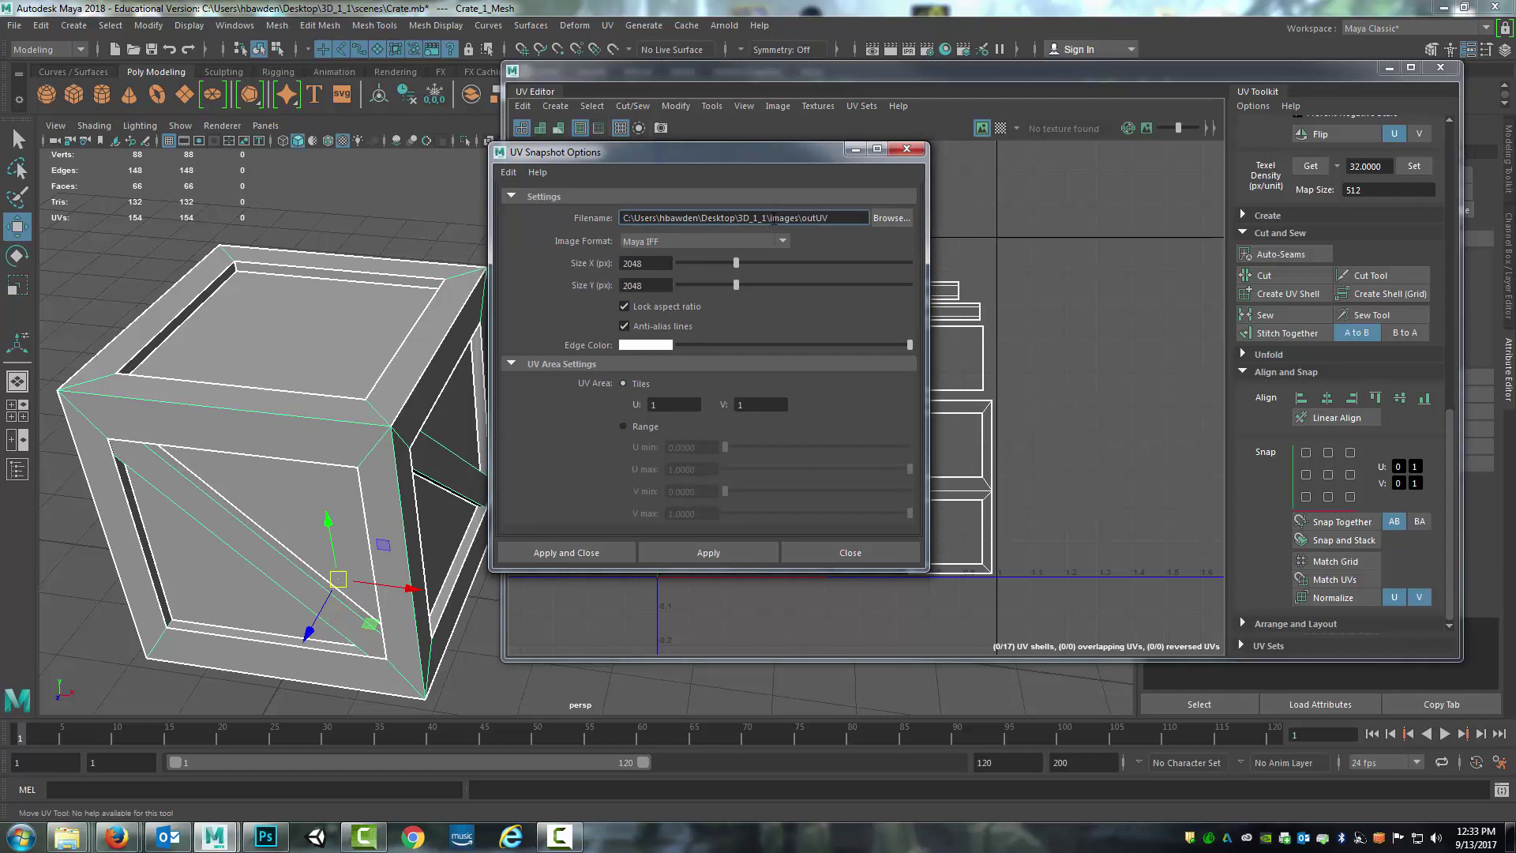
{"action": "left_click", "coordinate": [890, 218]}
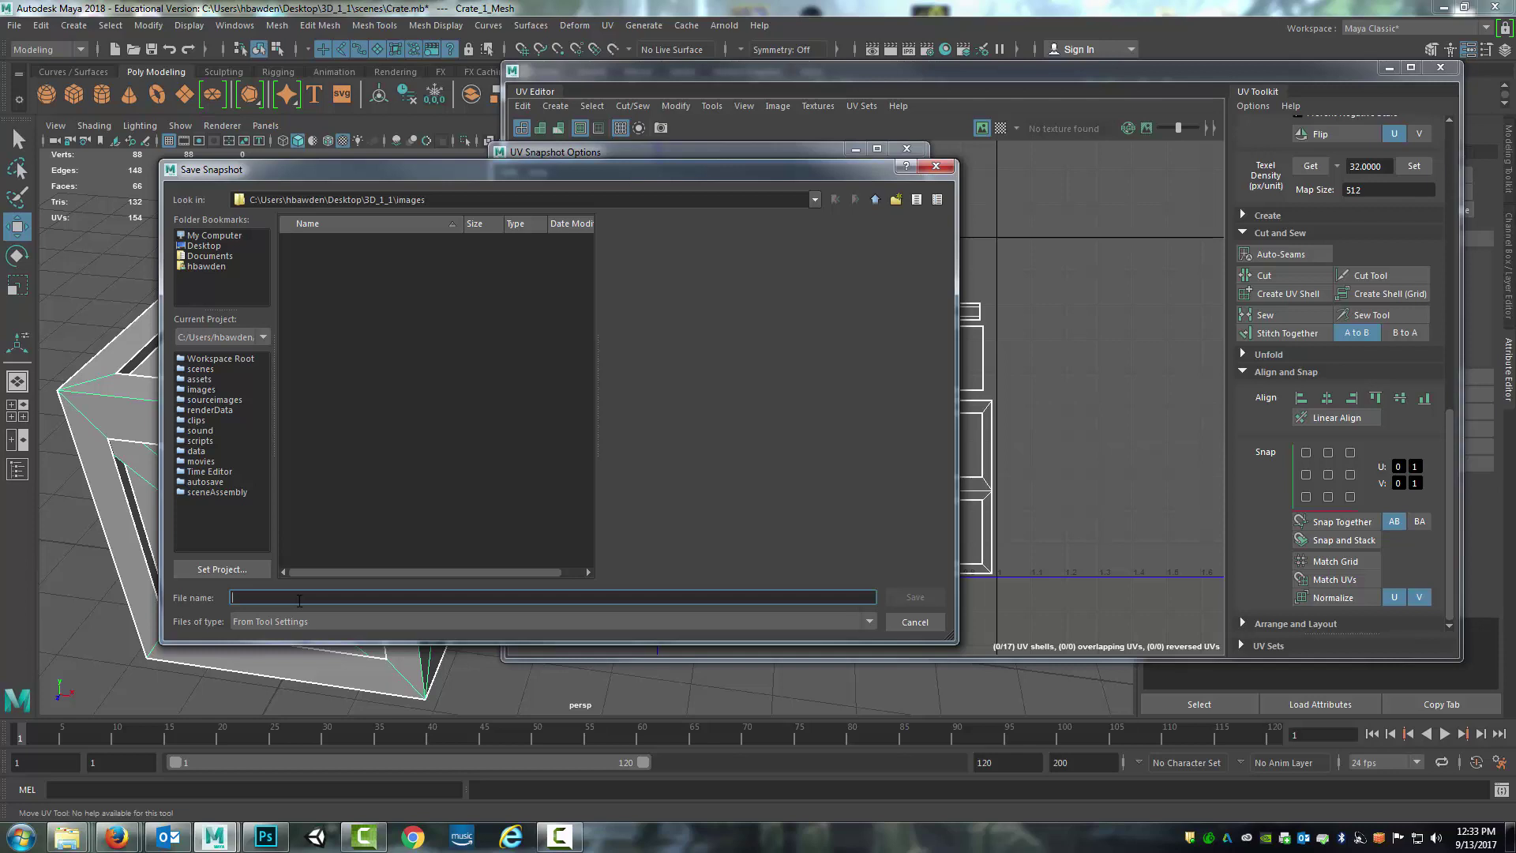
{"action": "type", "text": "Crate_1_UV"}
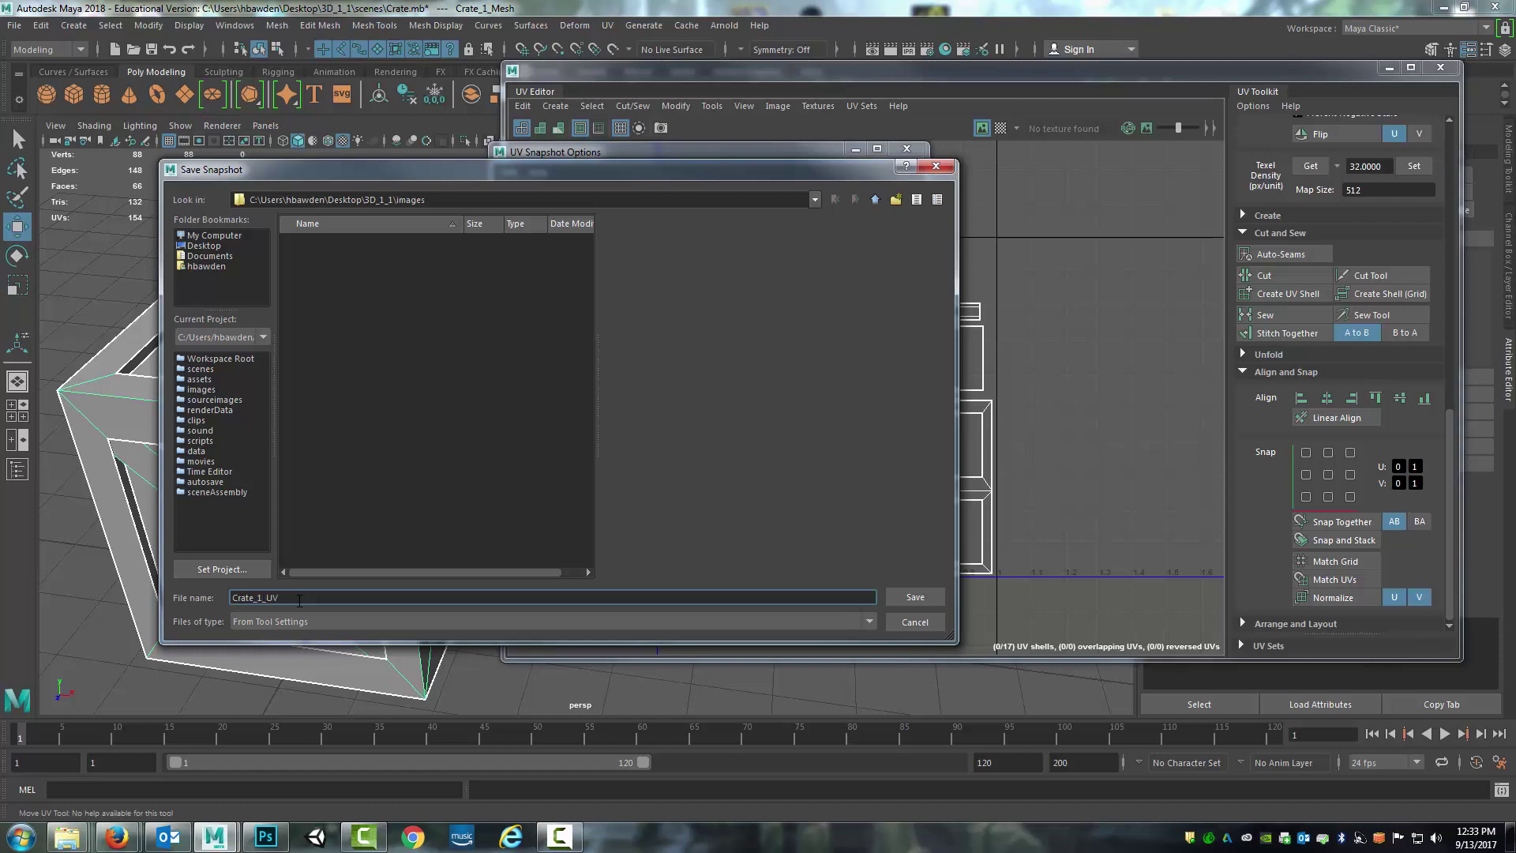
{"action": "left_click", "coordinate": [912, 597]}
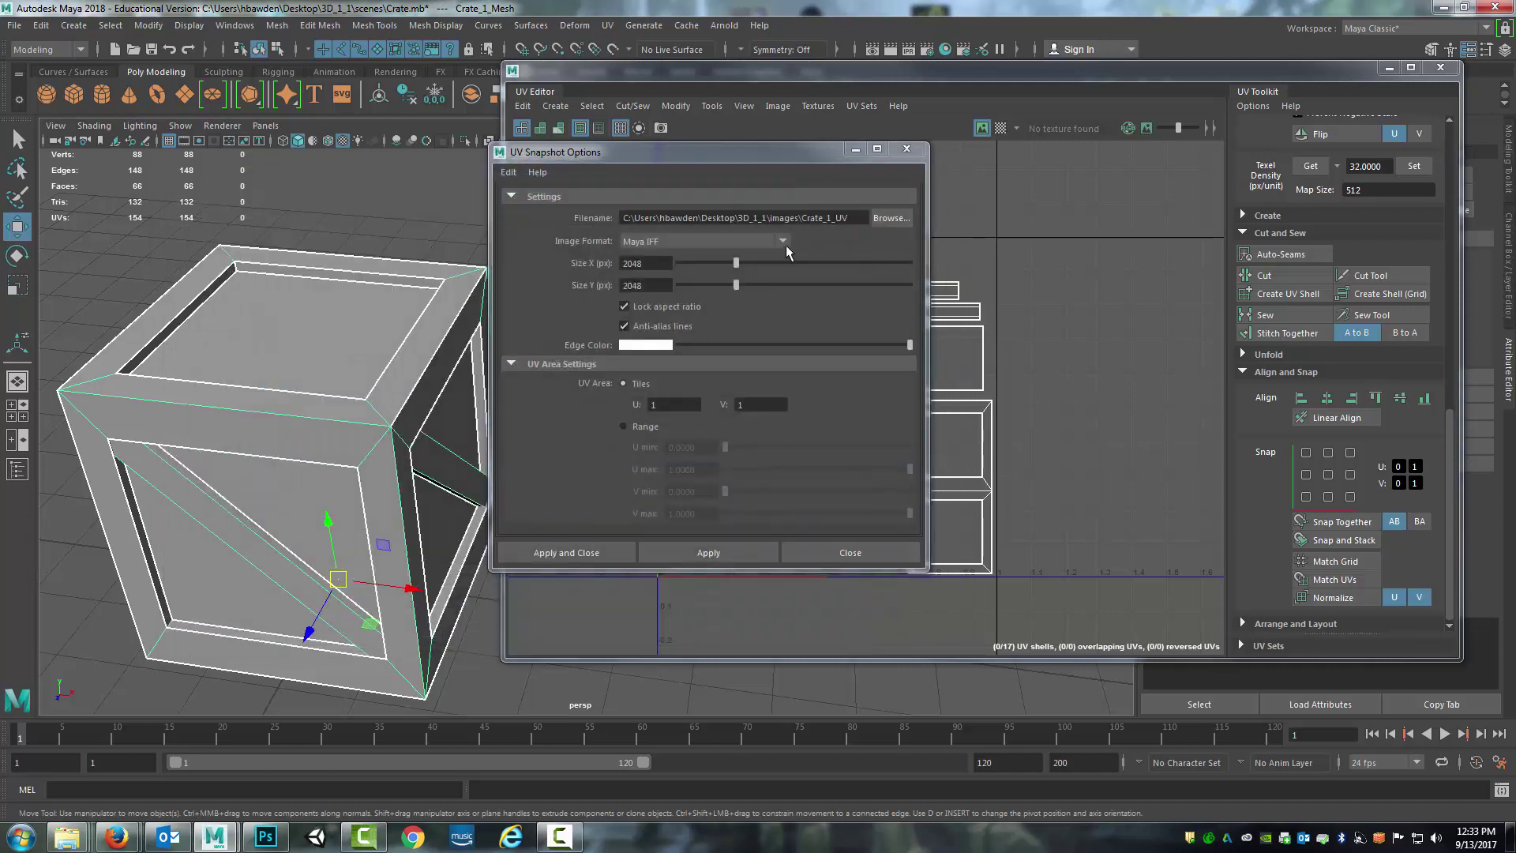
Write the UV snapshot as a 256×256 Targa, Crate_1_UV.tga, and close the options.
{"action": "left_click", "coordinate": [783, 240]}
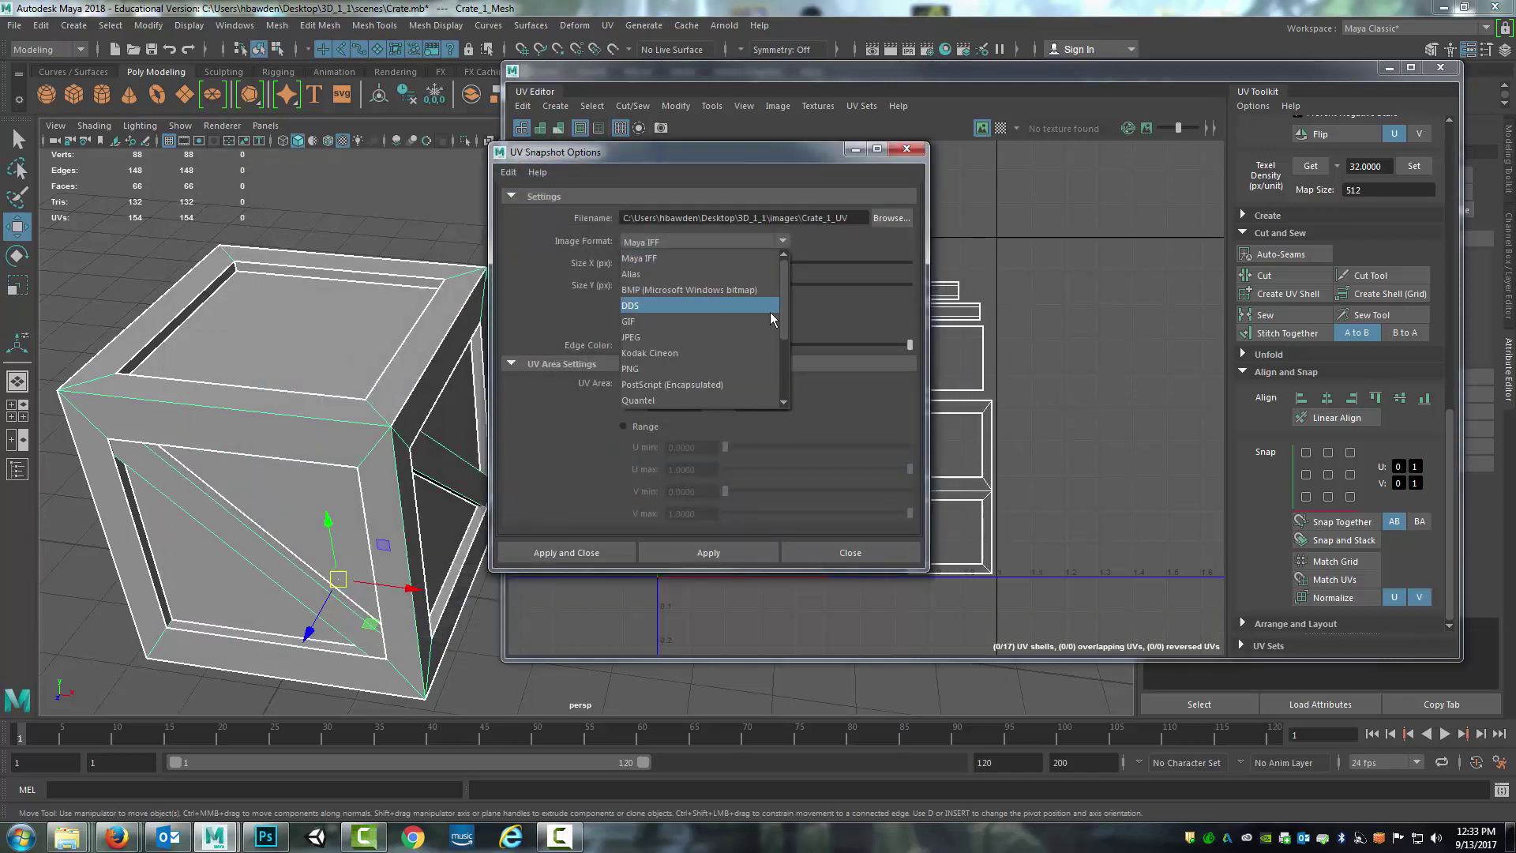
{"action": "scroll", "coordinate": [784, 330], "scroll_direction": "down", "scroll_amount": 3}
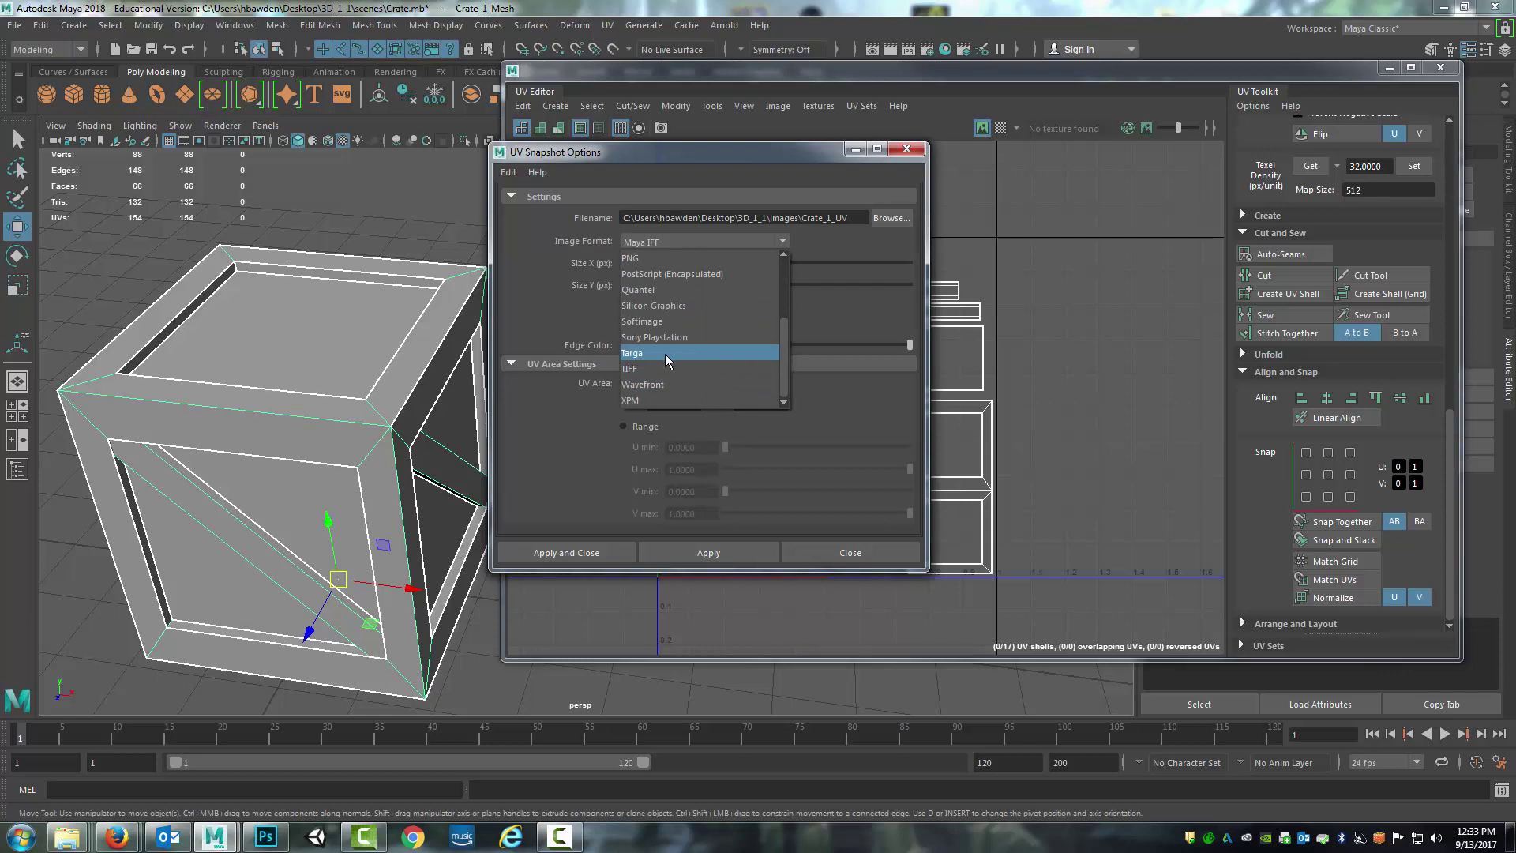
{"action": "left_click", "coordinate": [641, 356]}
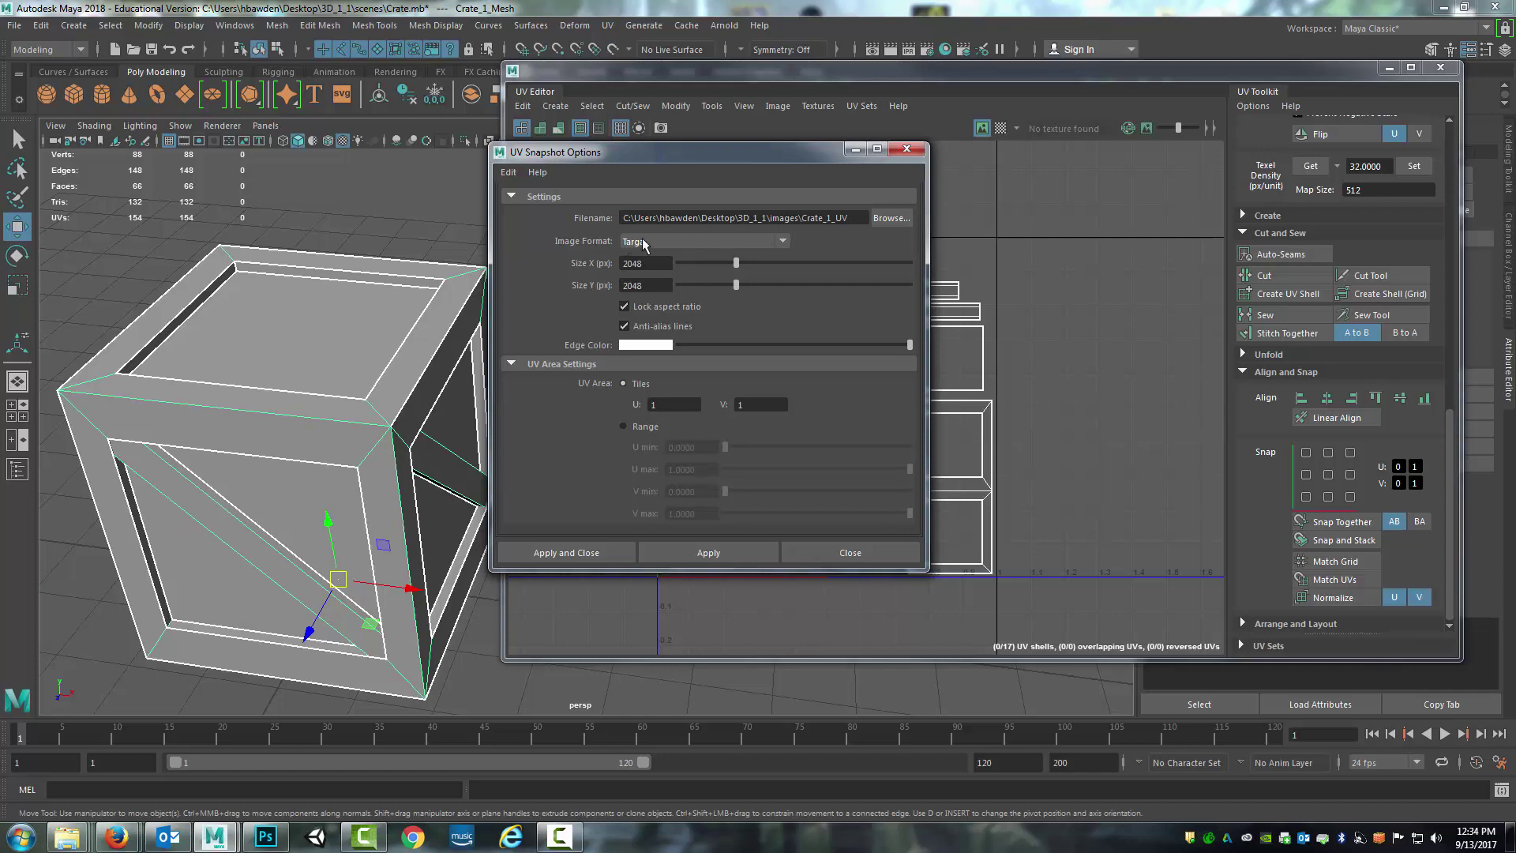
{"action": "left_click", "coordinate": [785, 240]}
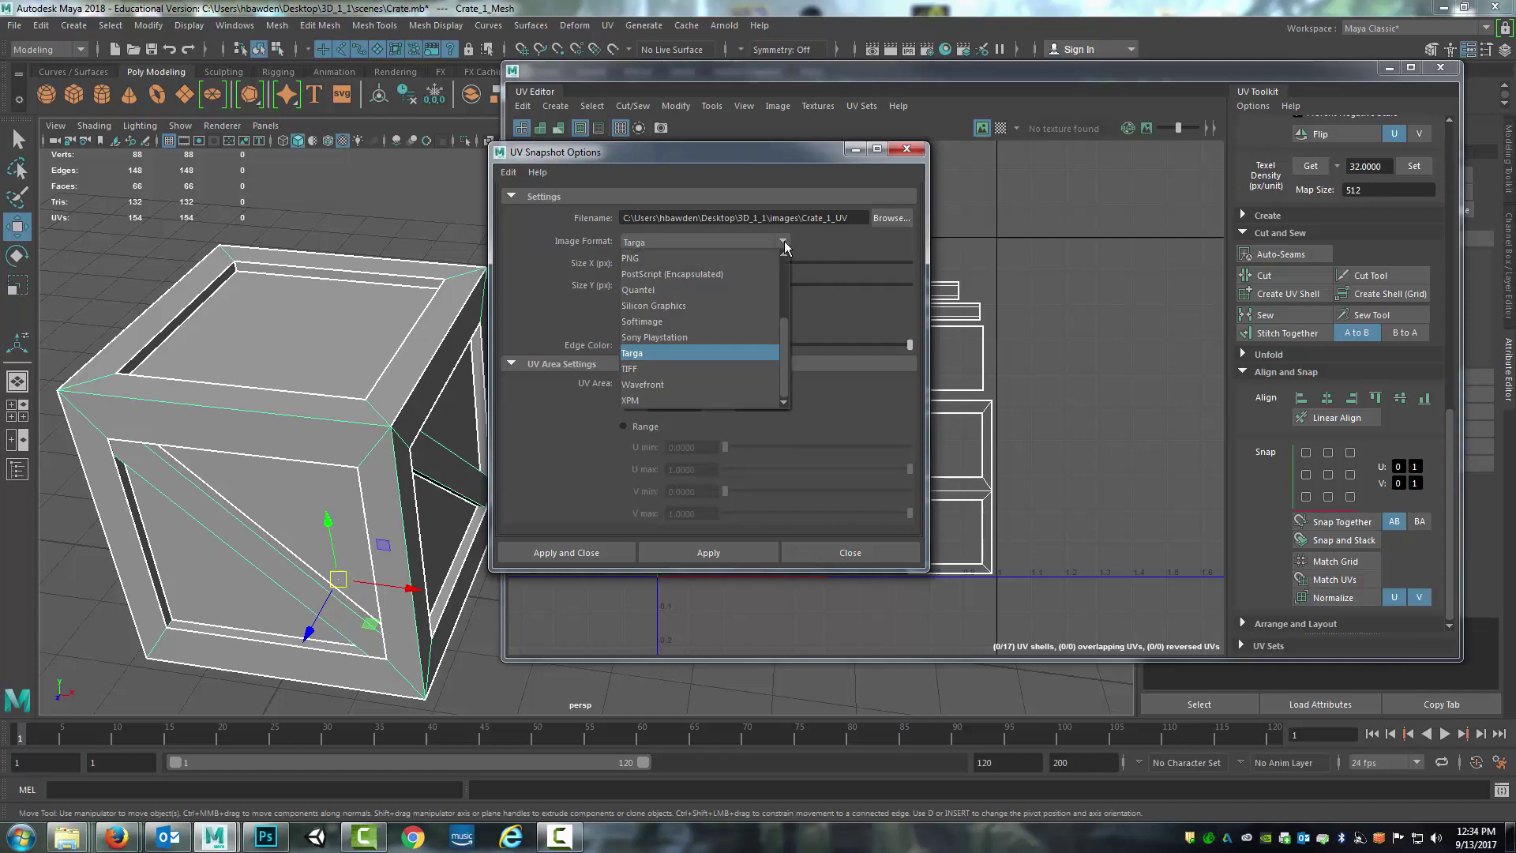
{"action": "left_click", "coordinate": [695, 346]}
{"action": "double_click", "coordinate": [664, 264]}
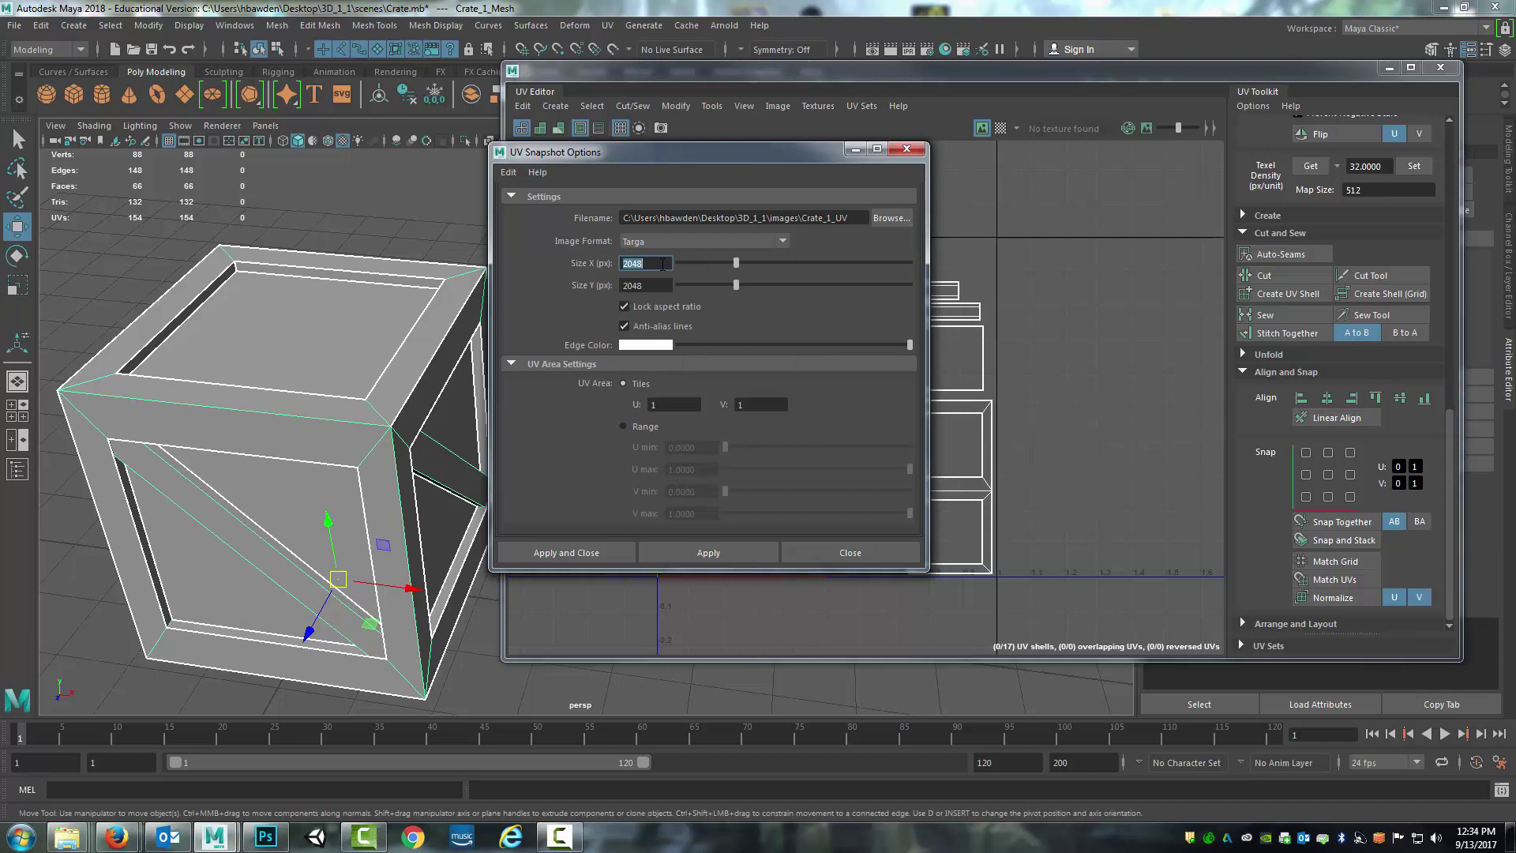
{"action": "type", "text": "256"}
{"action": "key", "text": "Tab"}
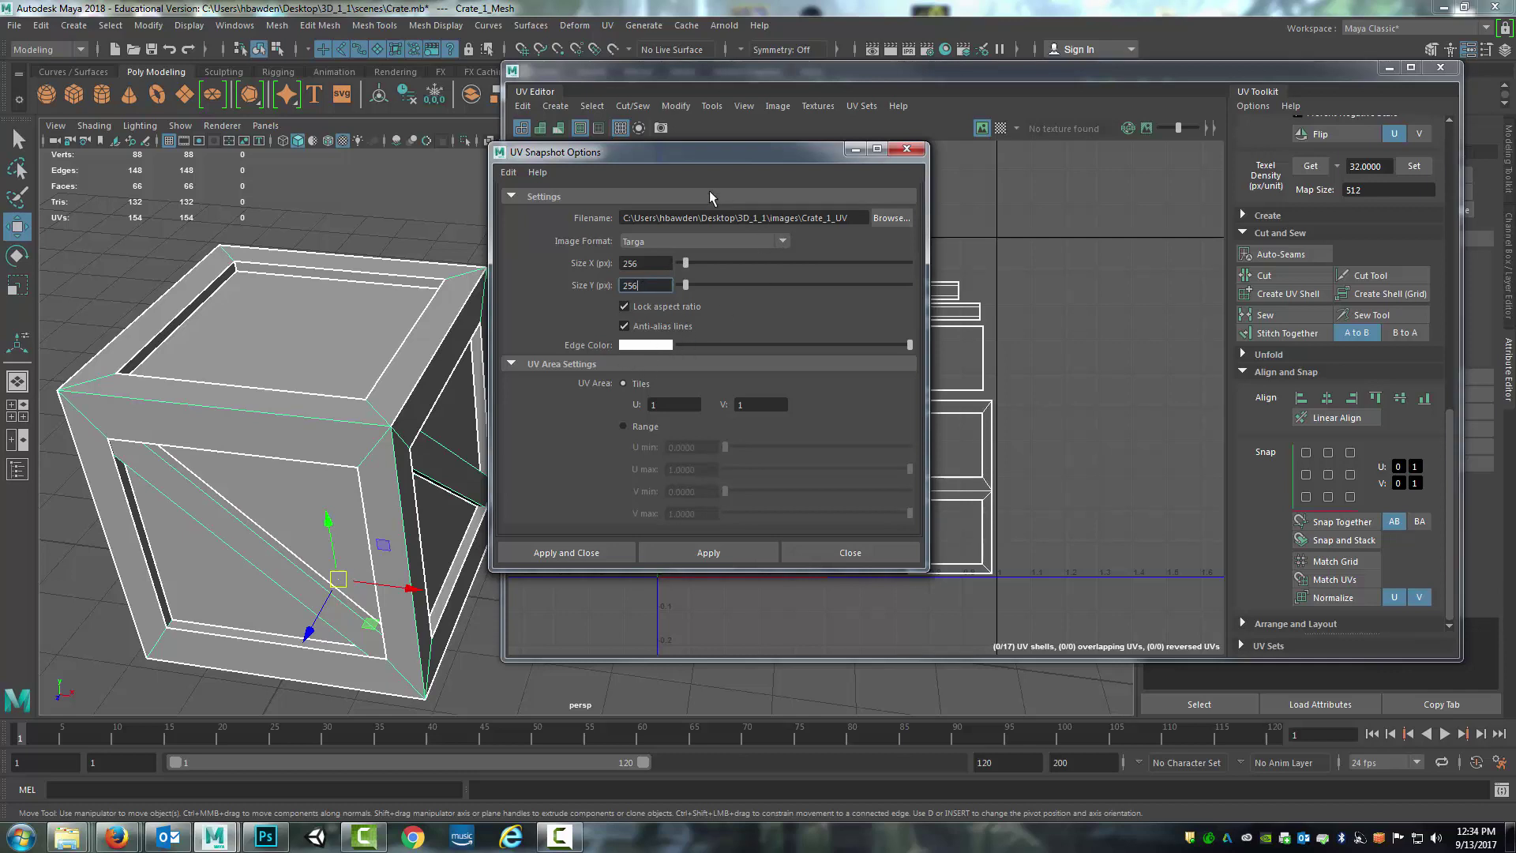
{"action": "left_click", "coordinate": [681, 555]}
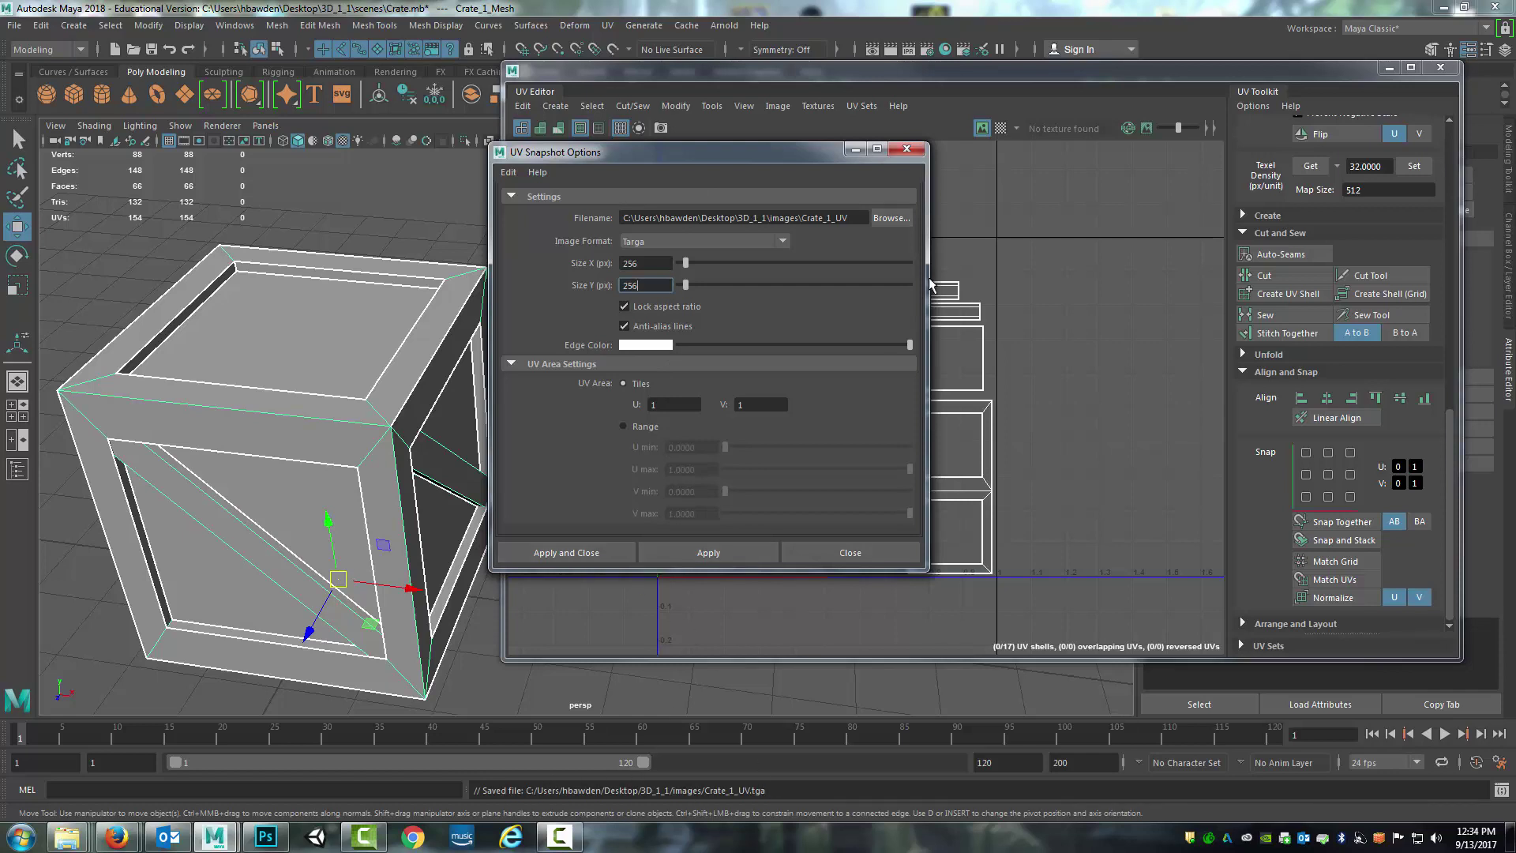
{"action": "left_click", "coordinate": [907, 150]}
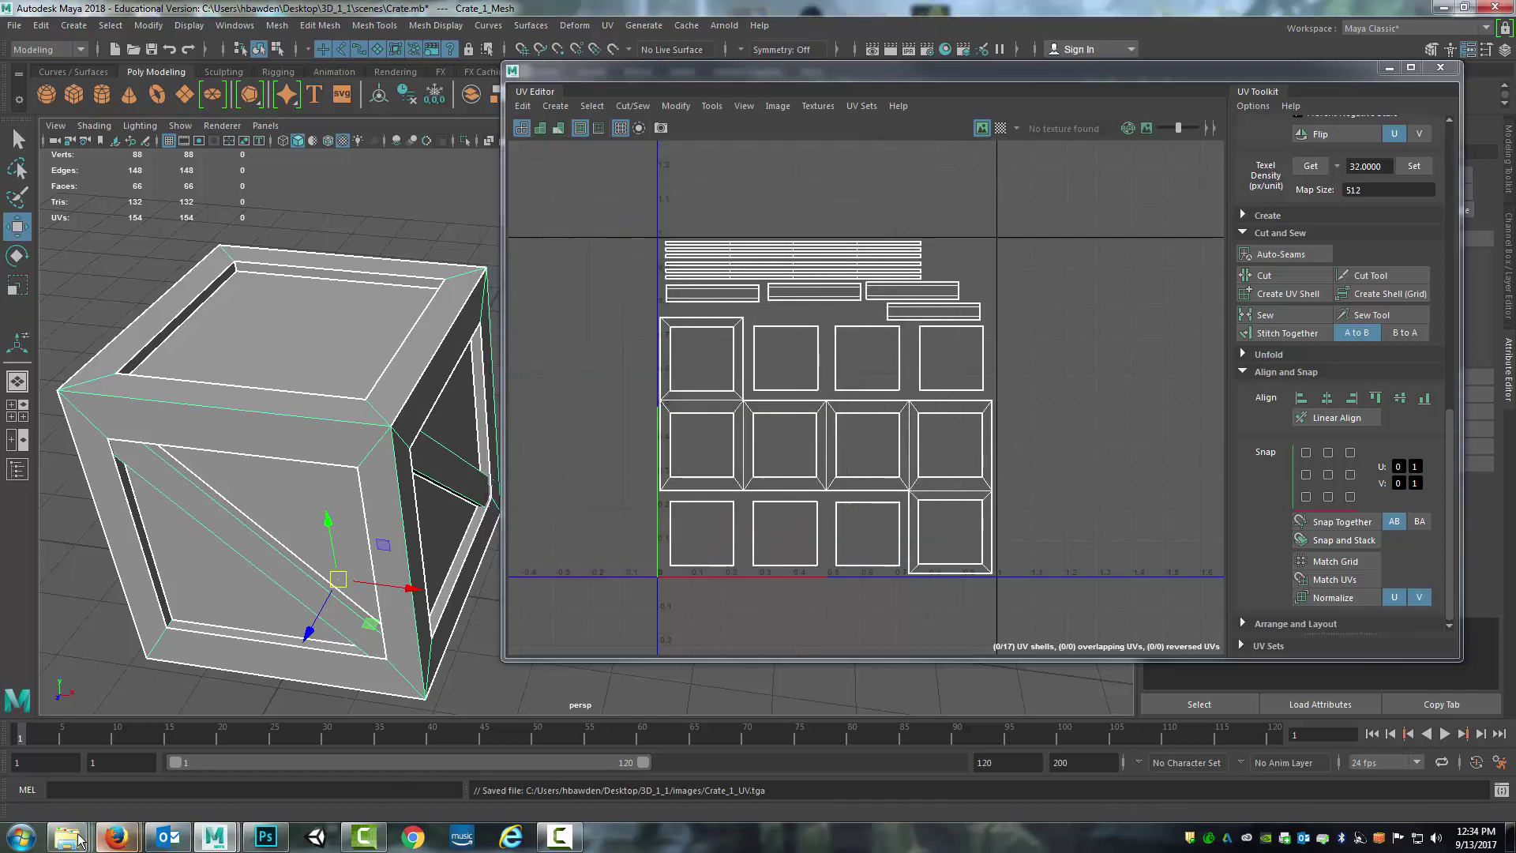
Open Crate_1_UV.tga from the project's images folder in Photoshop CC 2017.
{"action": "mouse_move", "coordinate": [67, 837]}
{"action": "left_click", "coordinate": [445, 723]}
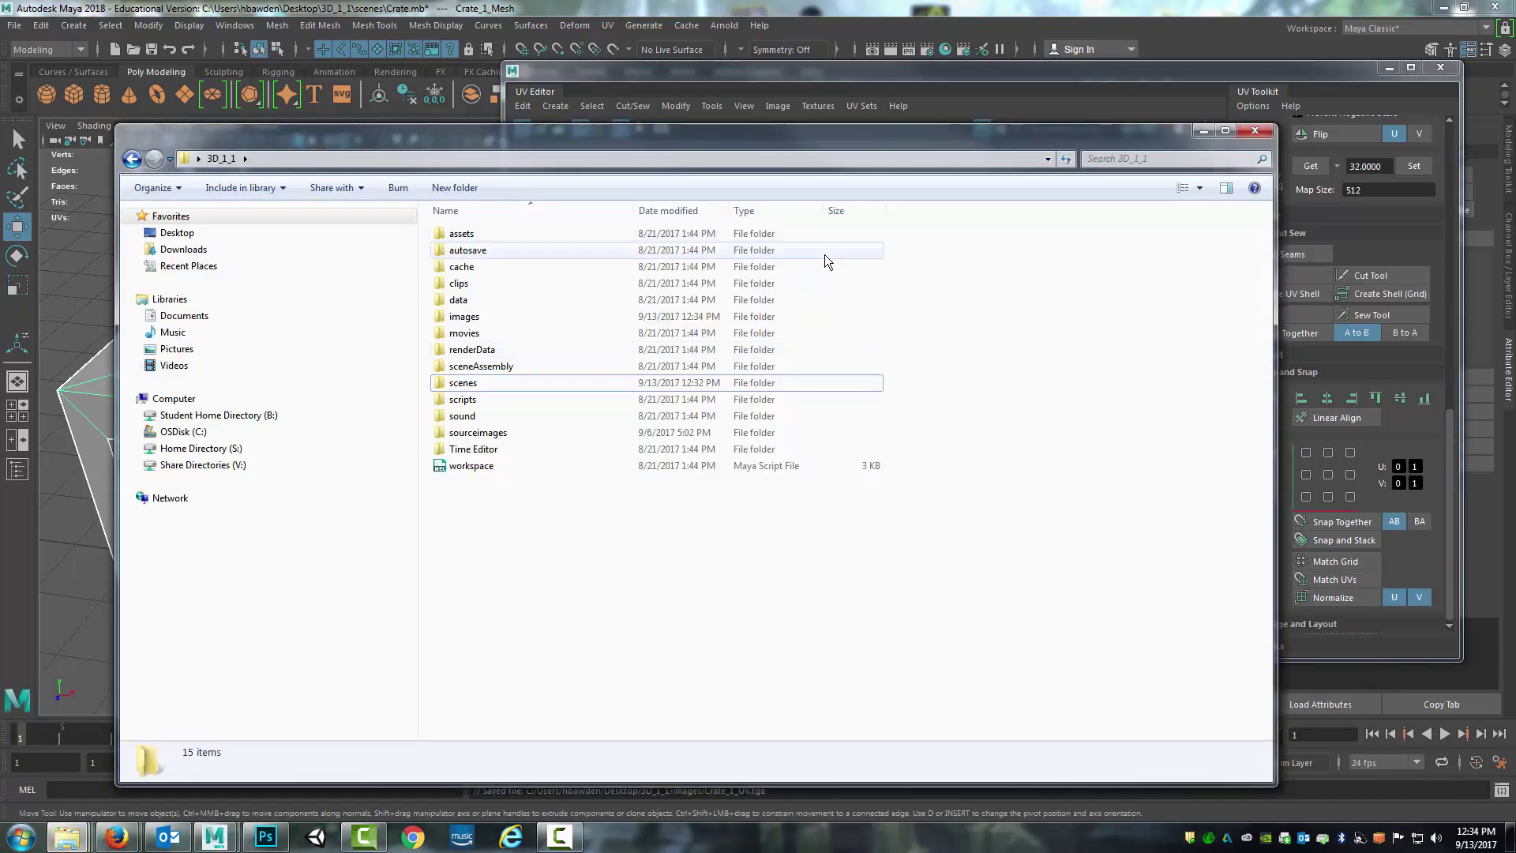
{"action": "double_click", "coordinate": [485, 319]}
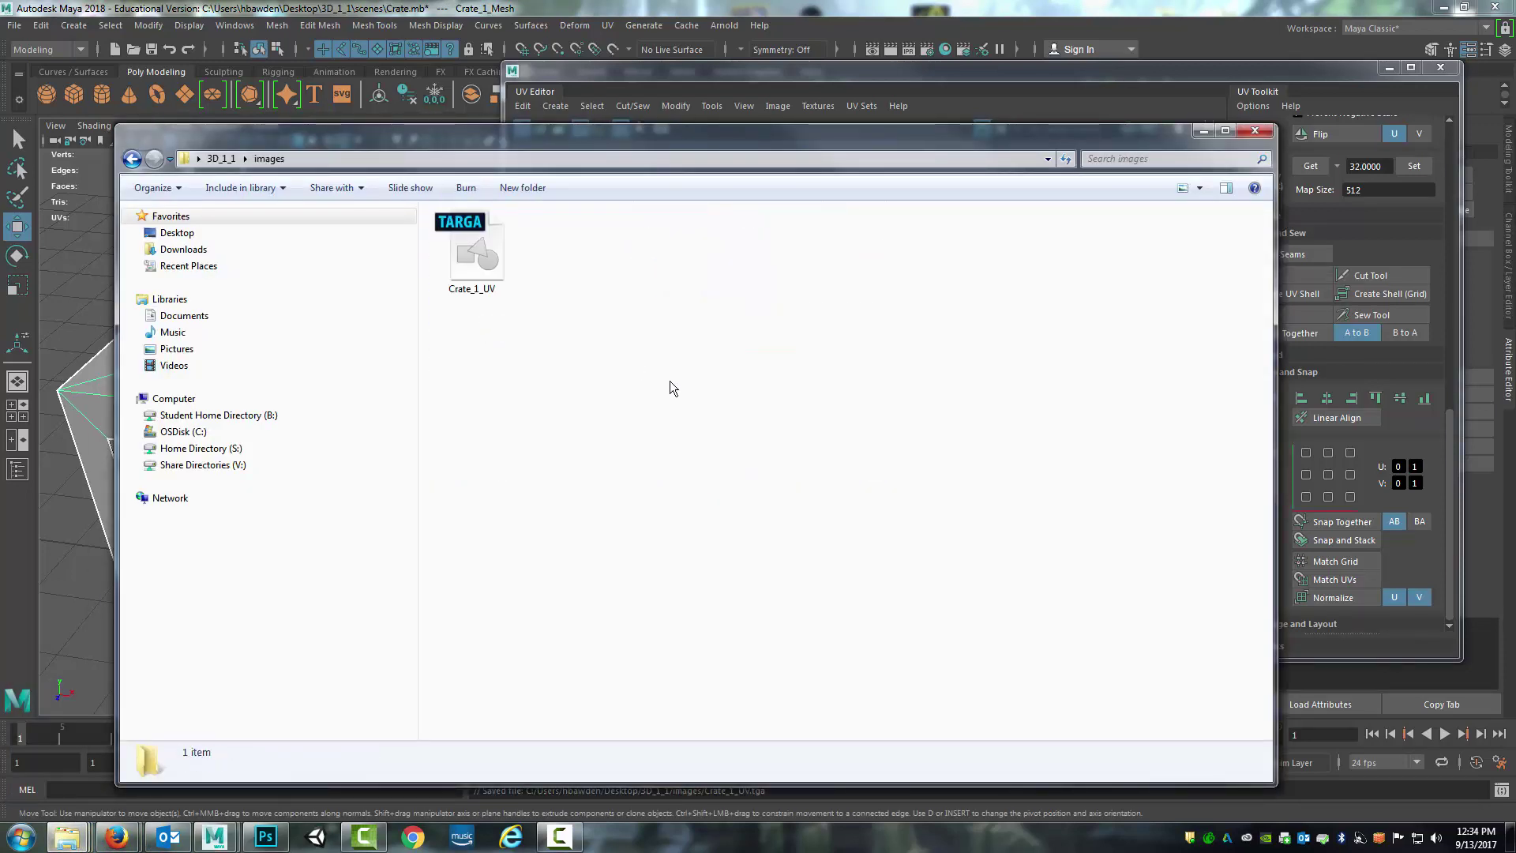
{"action": "left_click", "coordinate": [470, 249]}
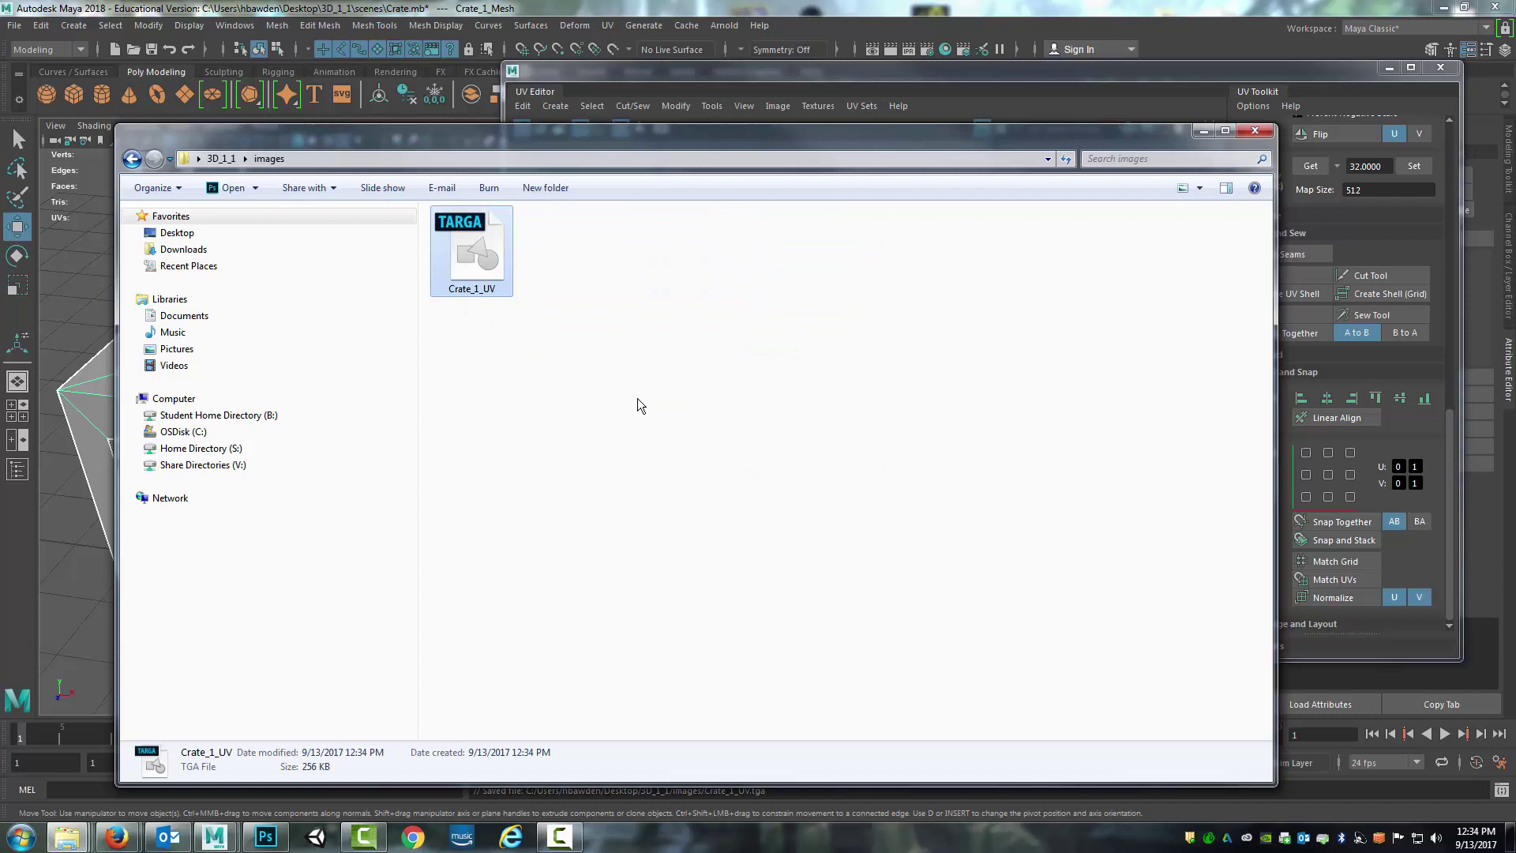
{"action": "right_click", "coordinate": [469, 250]}
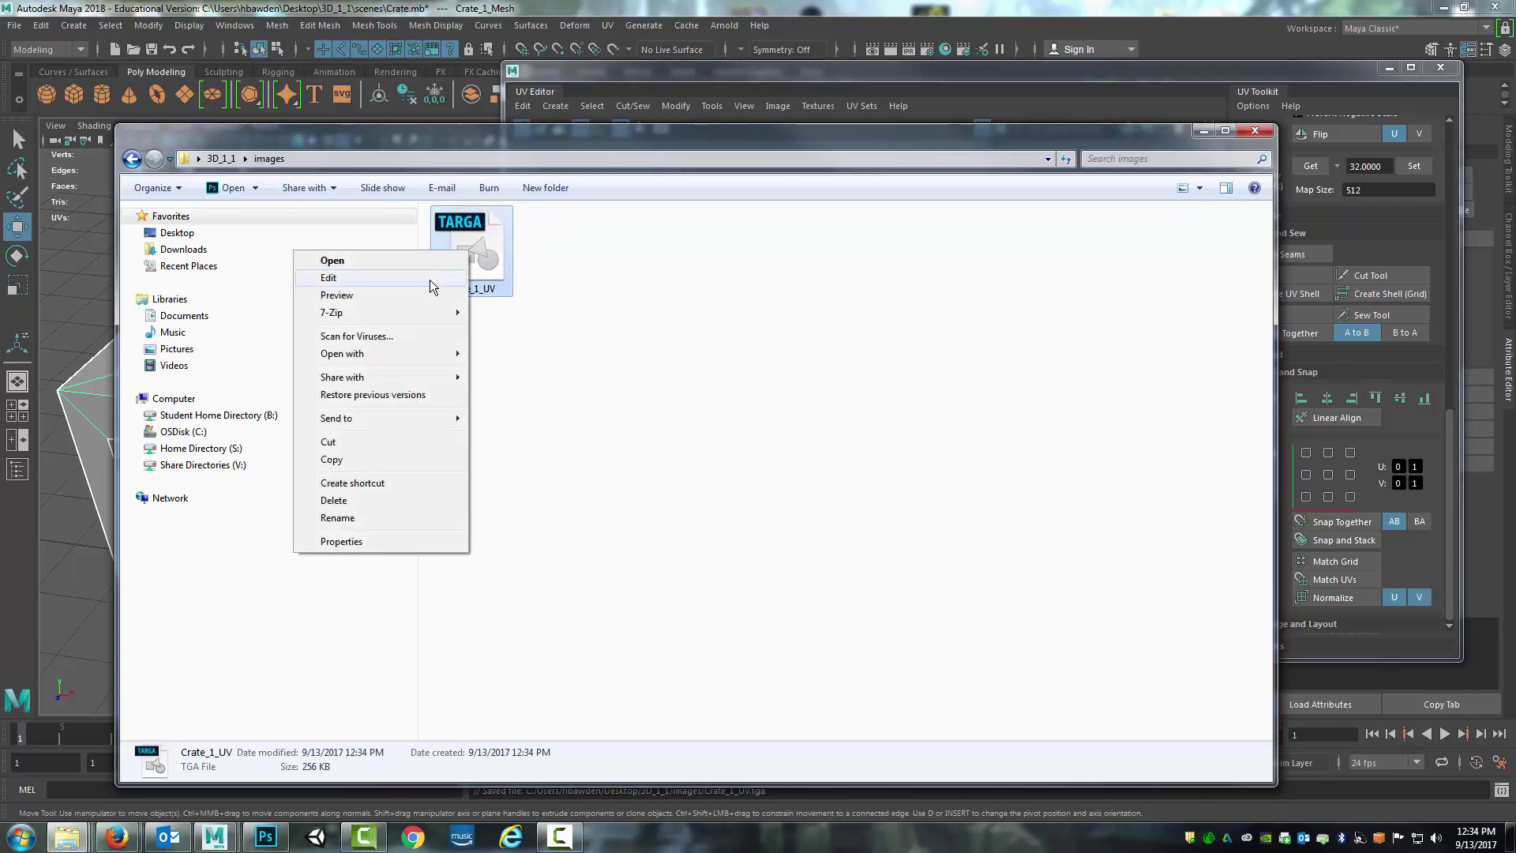
{"action": "mouse_move", "coordinate": [417, 354]}
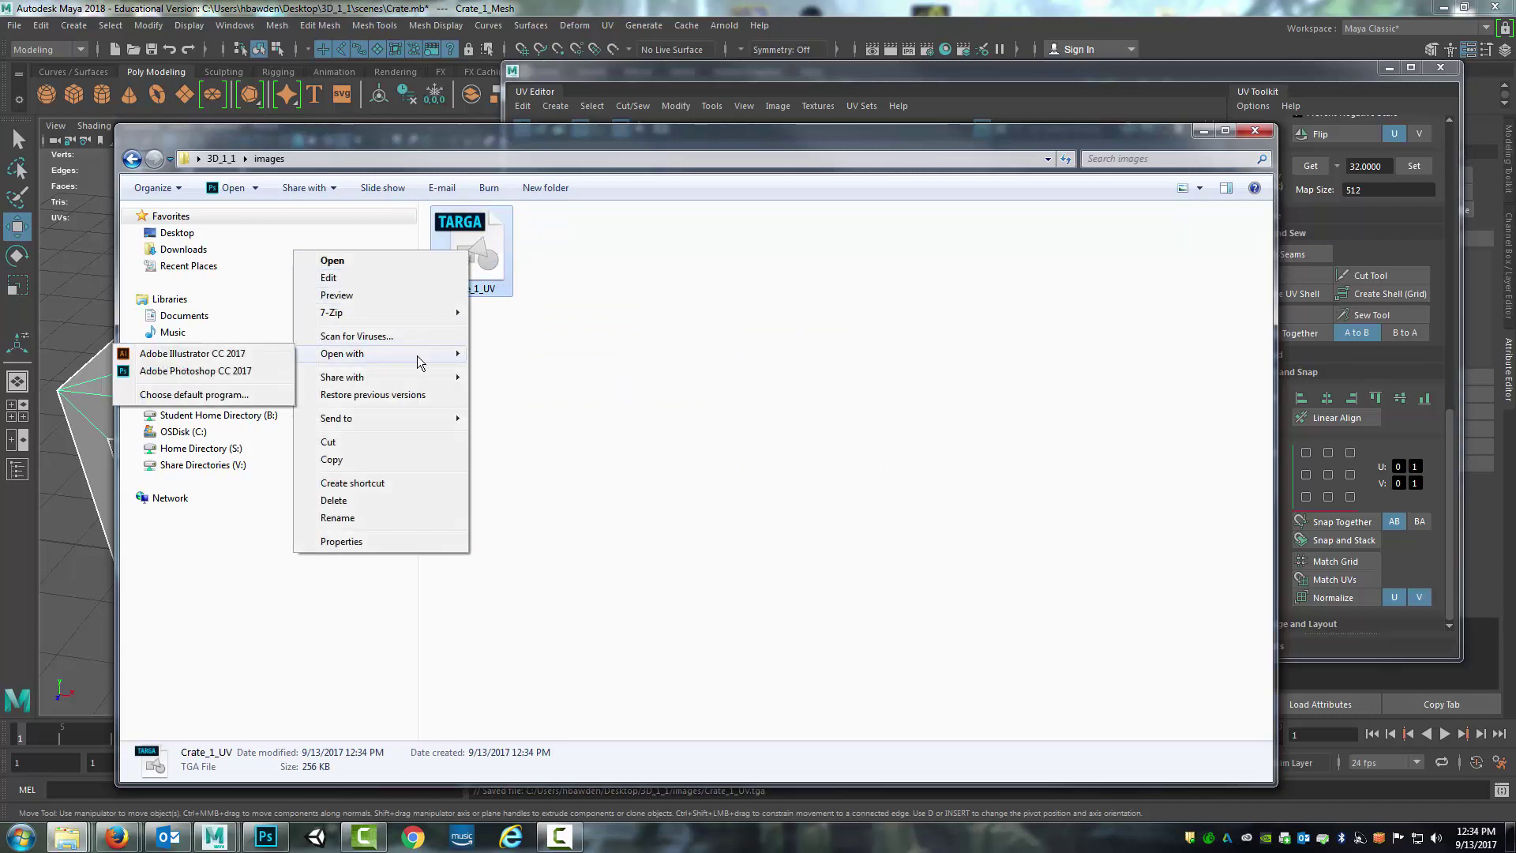
{"action": "left_click", "coordinate": [221, 371]}
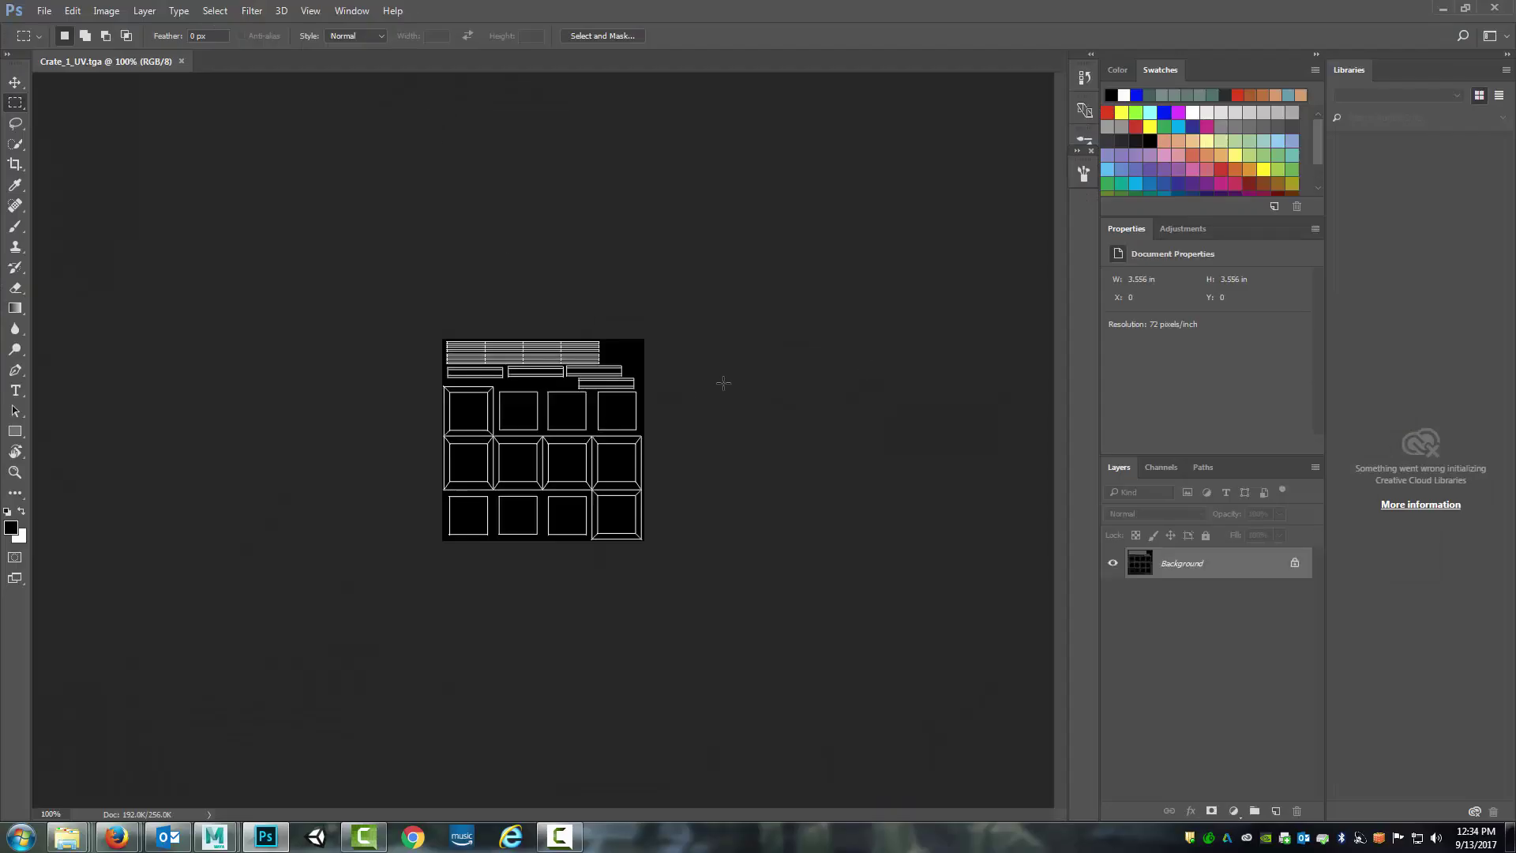
Zoom to 200%, duplicate Background into Layer 1, and add empty Layer 2 above Background.
{"action": "left_click", "coordinate": [15, 472]}
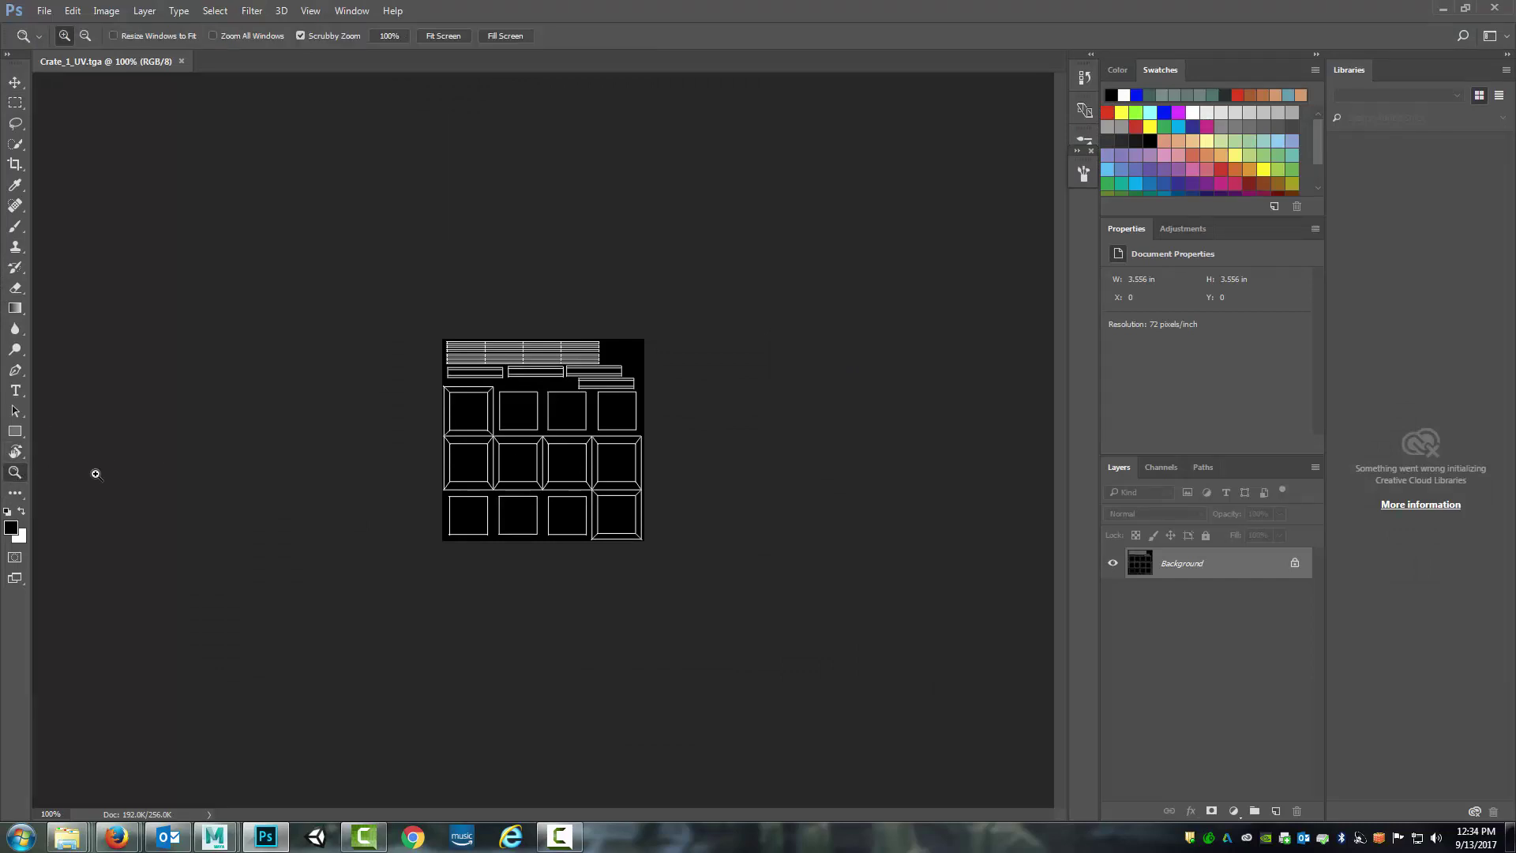
{"action": "left_click", "coordinate": [497, 476]}
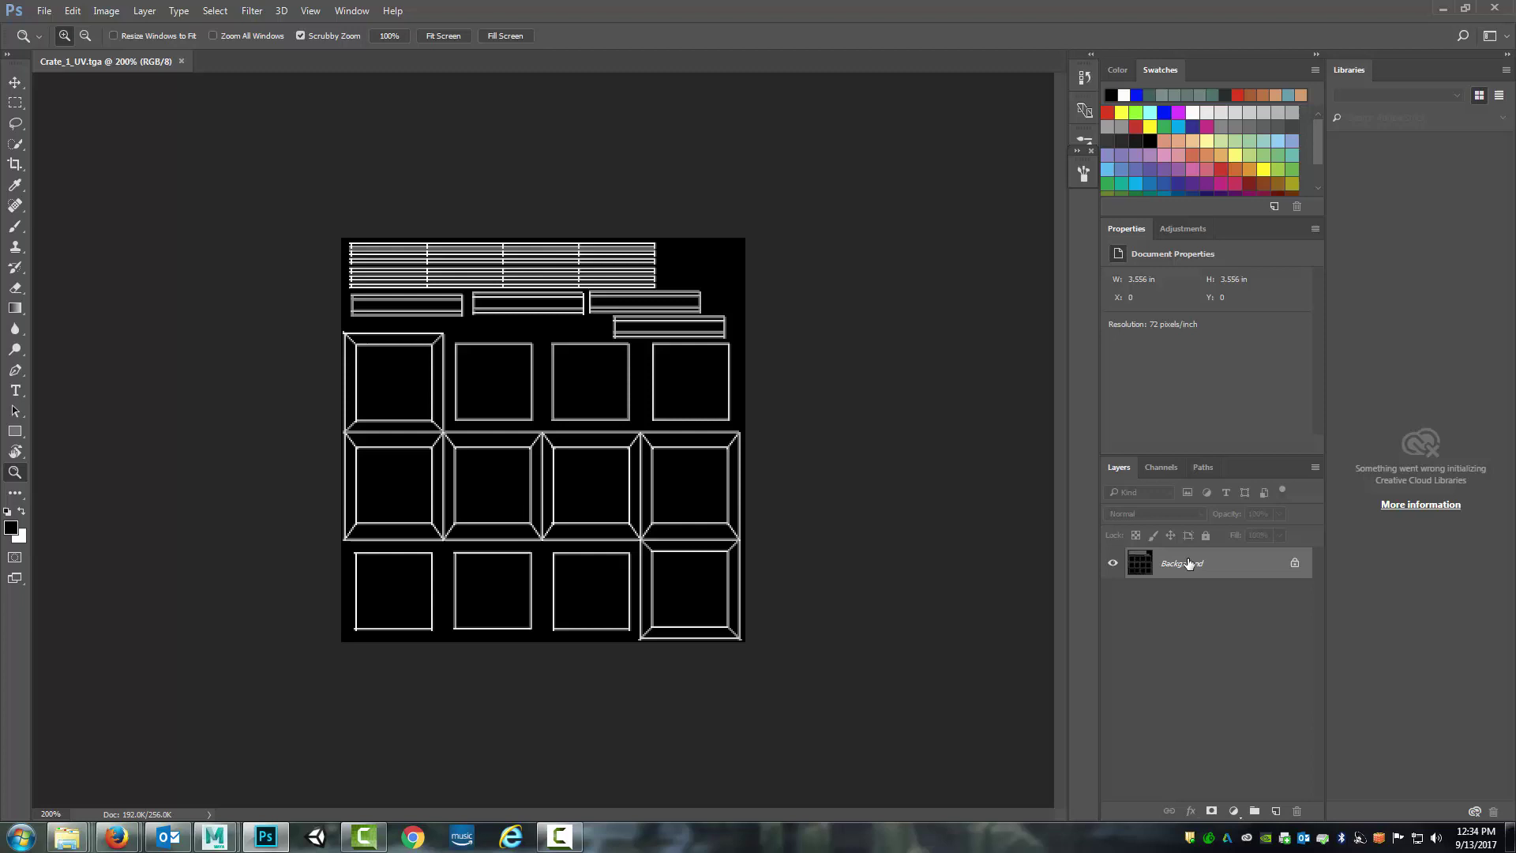
{"action": "key", "text": "ctrl+j"}
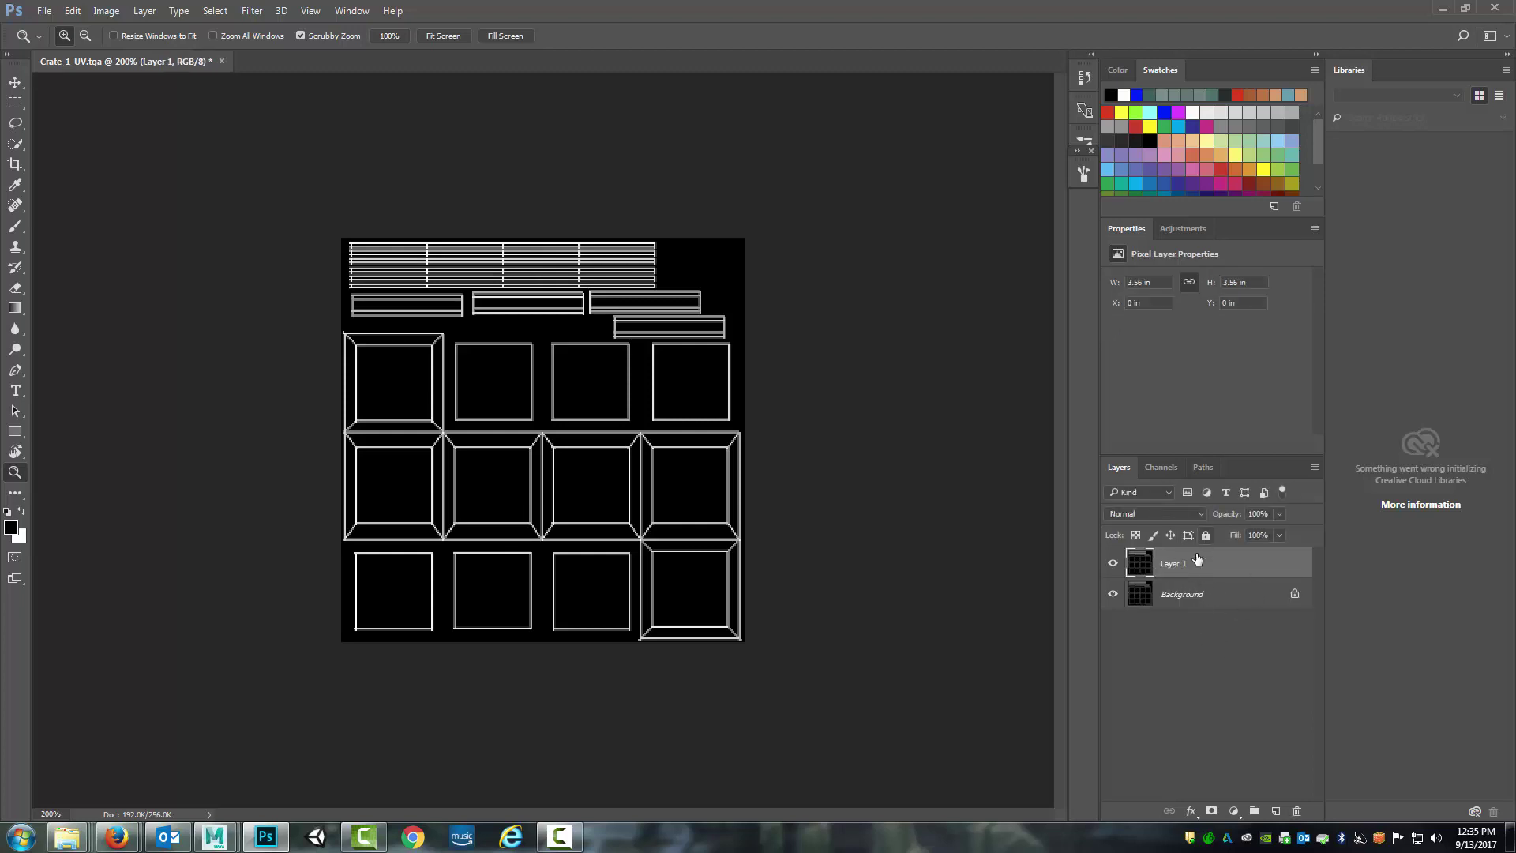
{"action": "left_click", "coordinate": [1192, 600]}
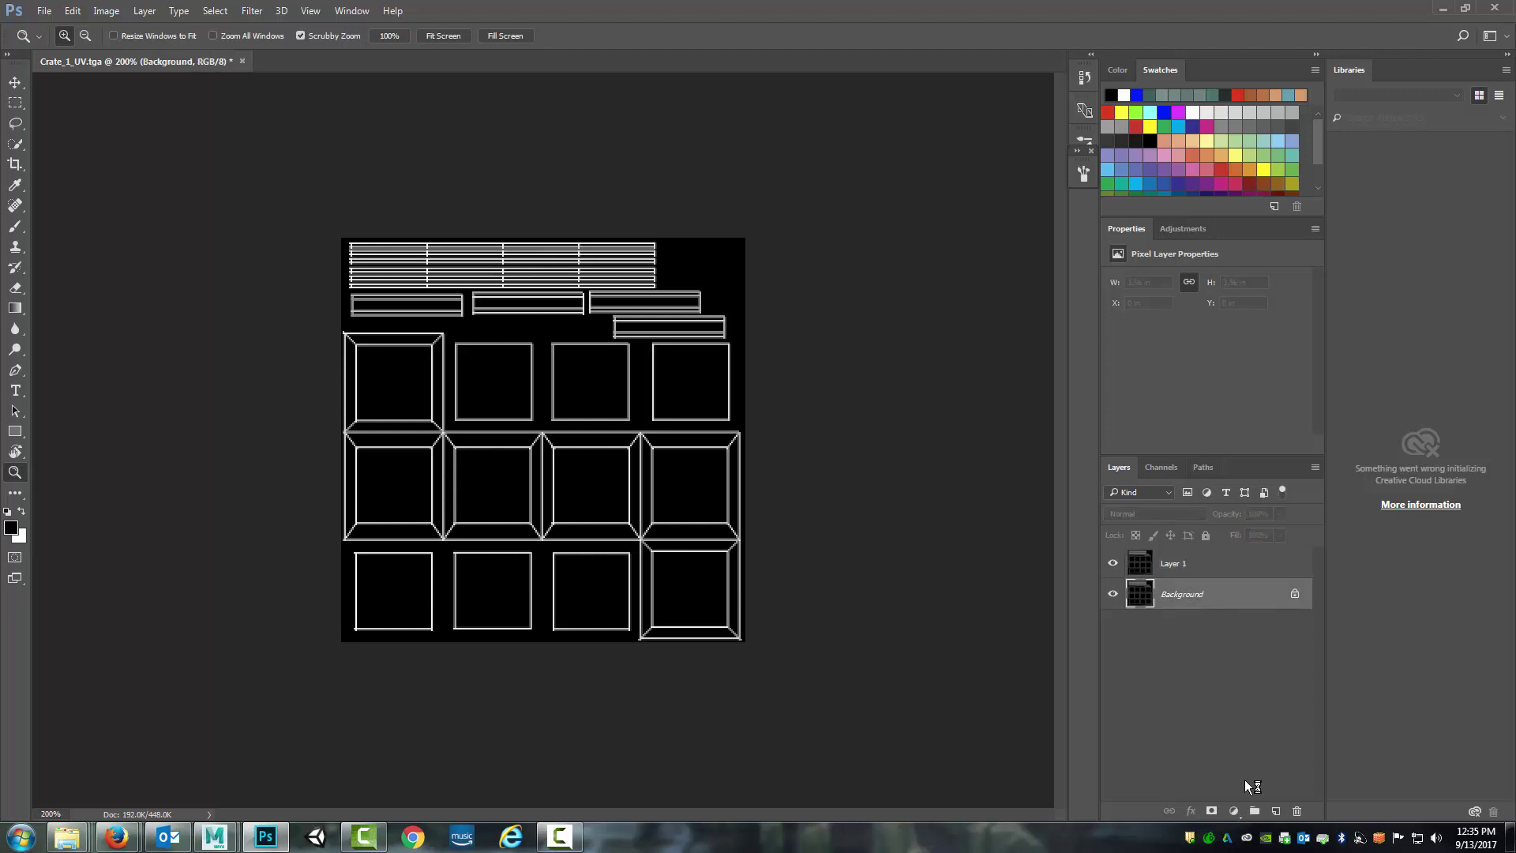
{"action": "left_click", "coordinate": [1275, 811]}
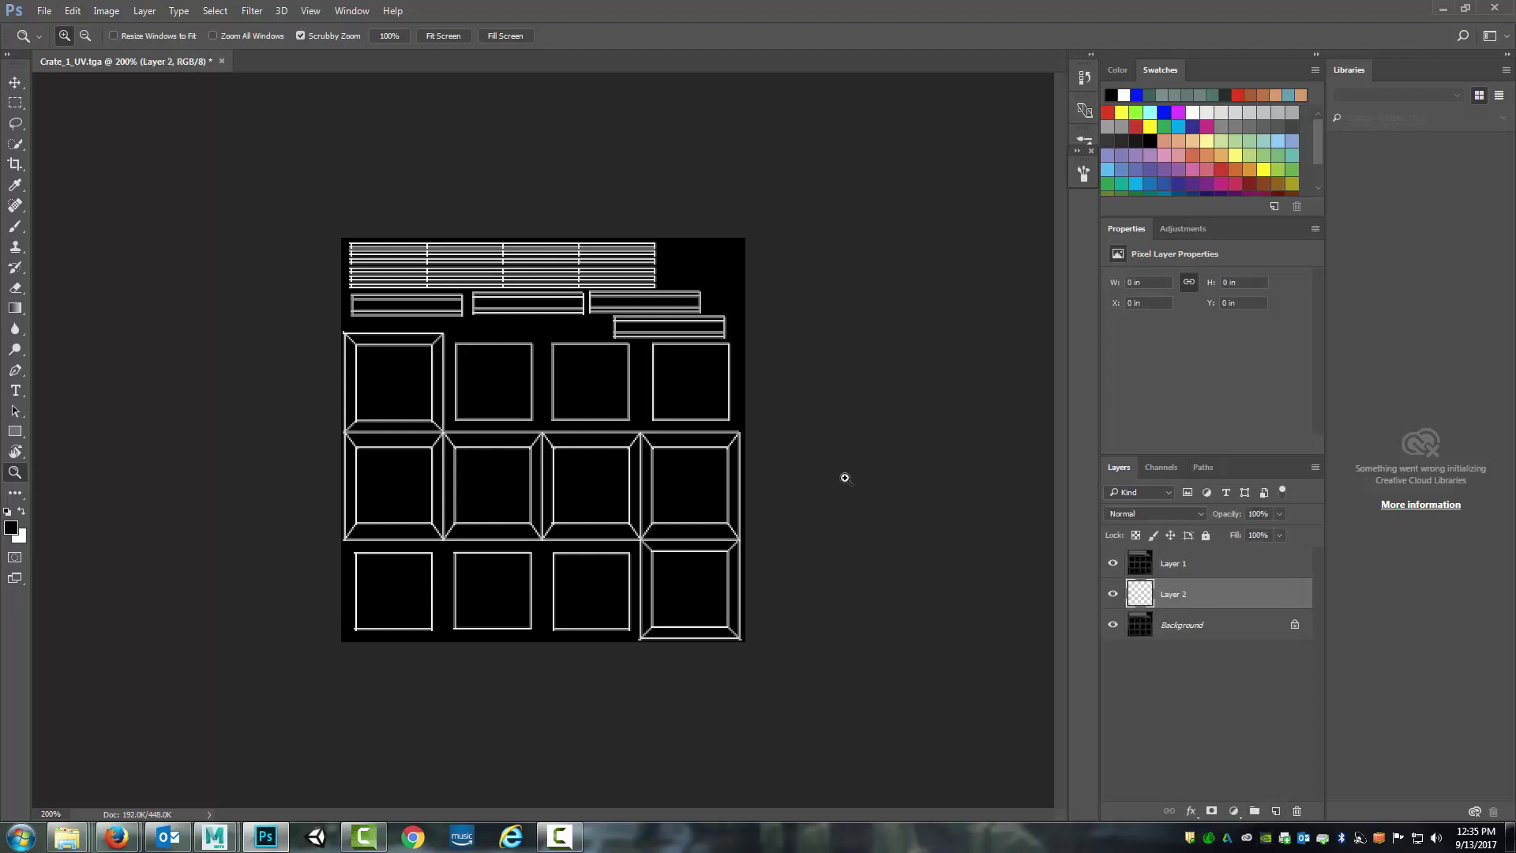
{"action": "left_click", "coordinate": [72, 11]}
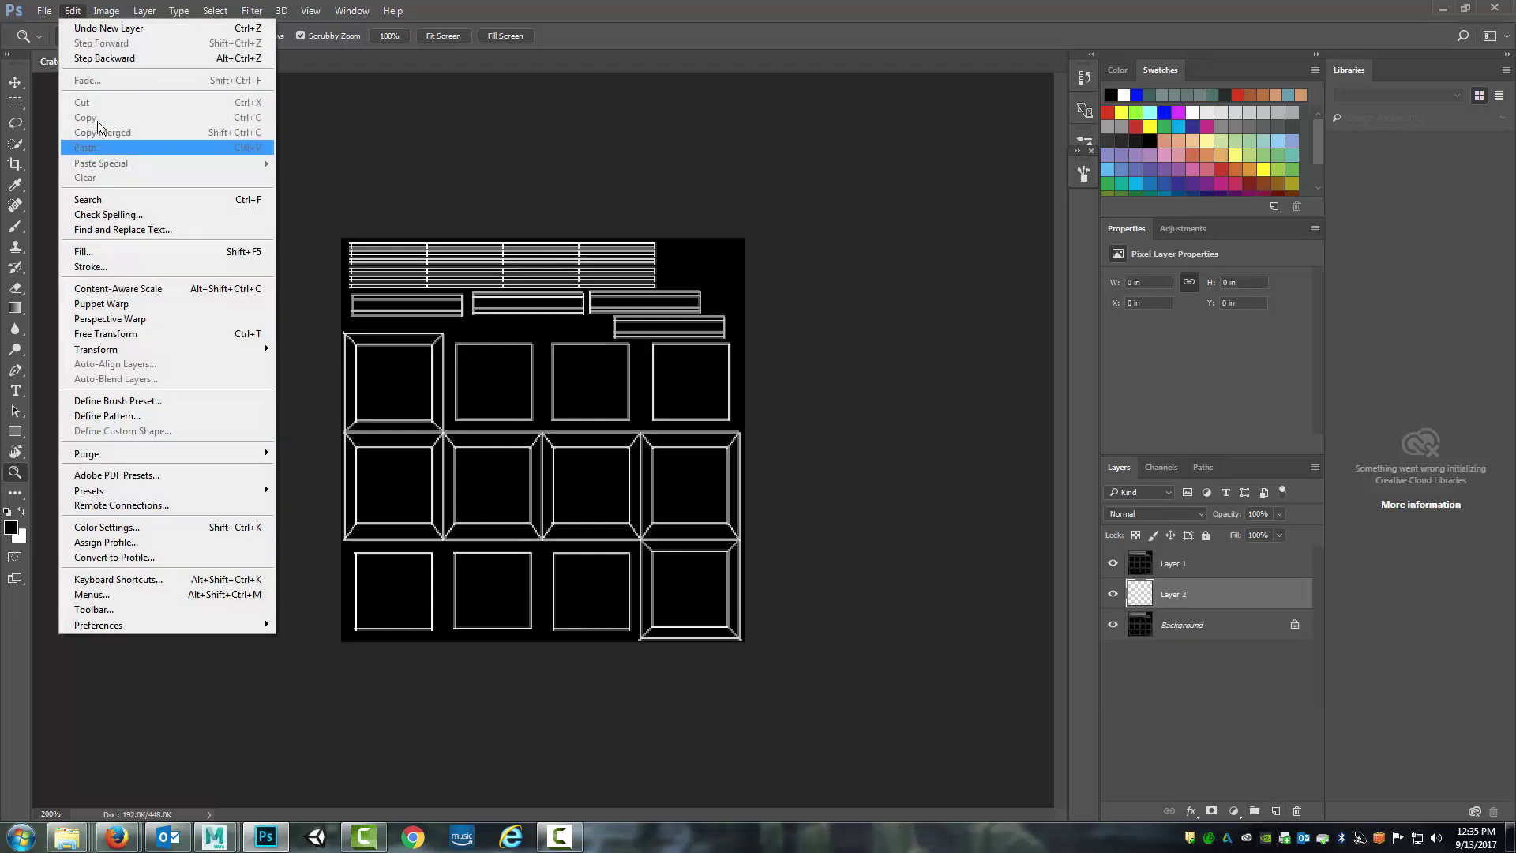
Select the whole canvas and open Edit > Fill with Contents set to Color.
{"action": "left_click", "coordinate": [221, 30]}
{"action": "key", "text": "i"}
{"action": "left_click", "coordinate": [72, 12]}
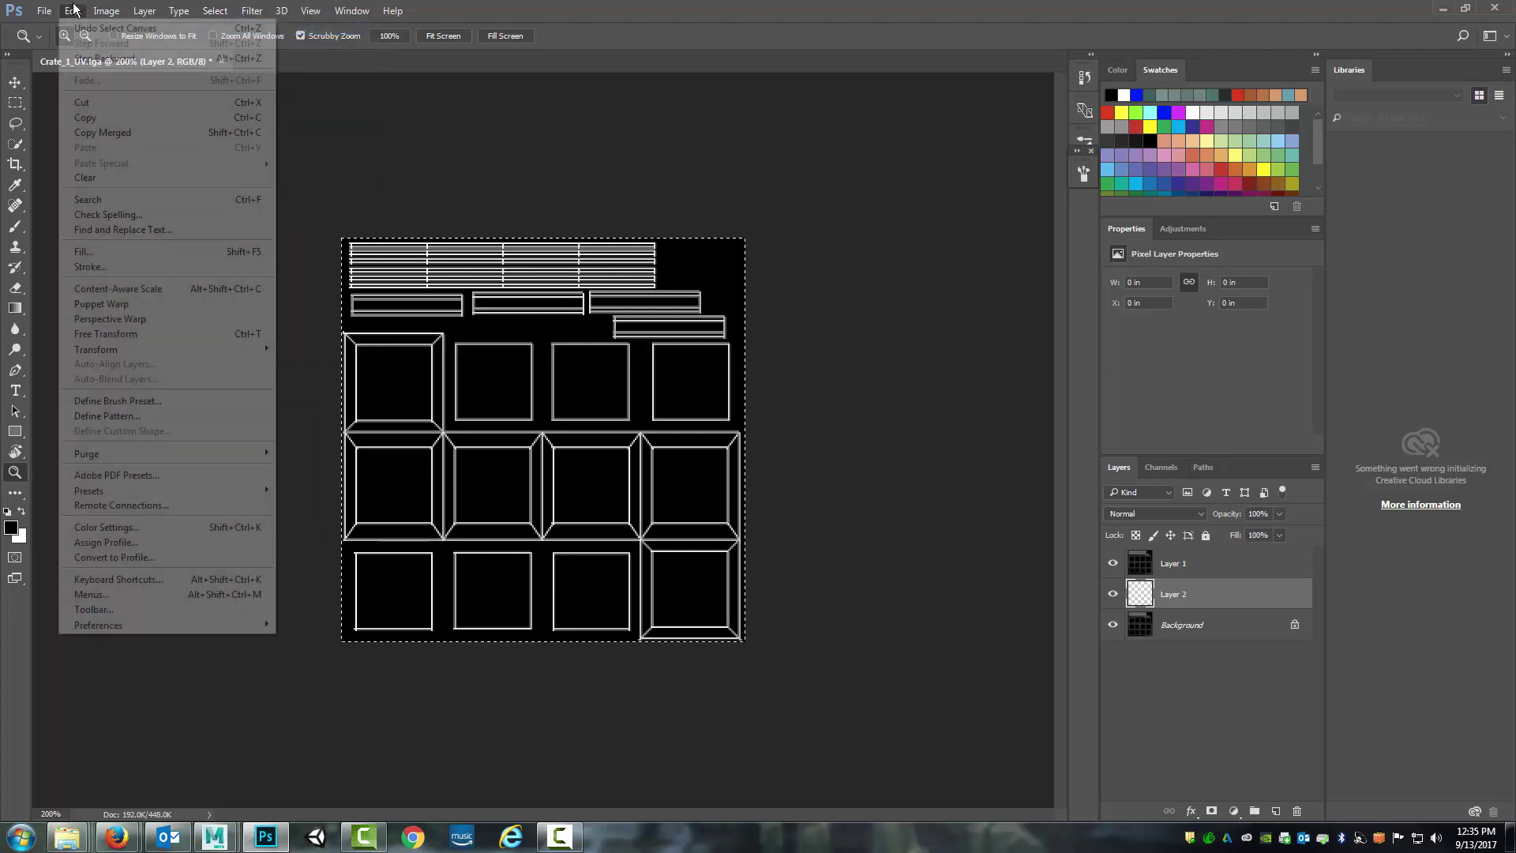
{"action": "left_click", "coordinate": [93, 251]}
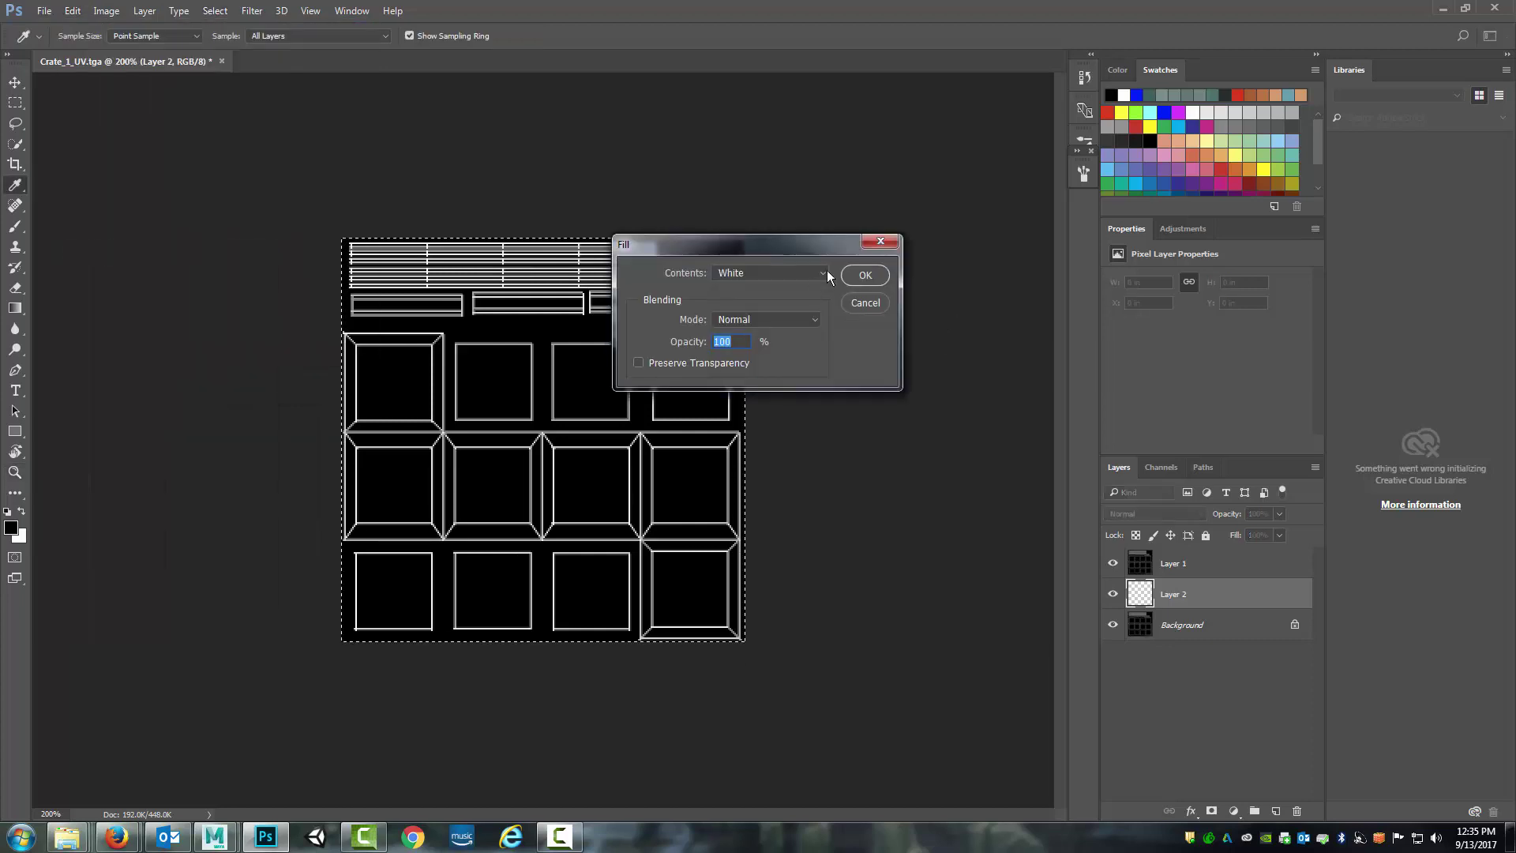
{"action": "left_click", "coordinate": [827, 276]}
{"action": "left_click", "coordinate": [794, 315]}
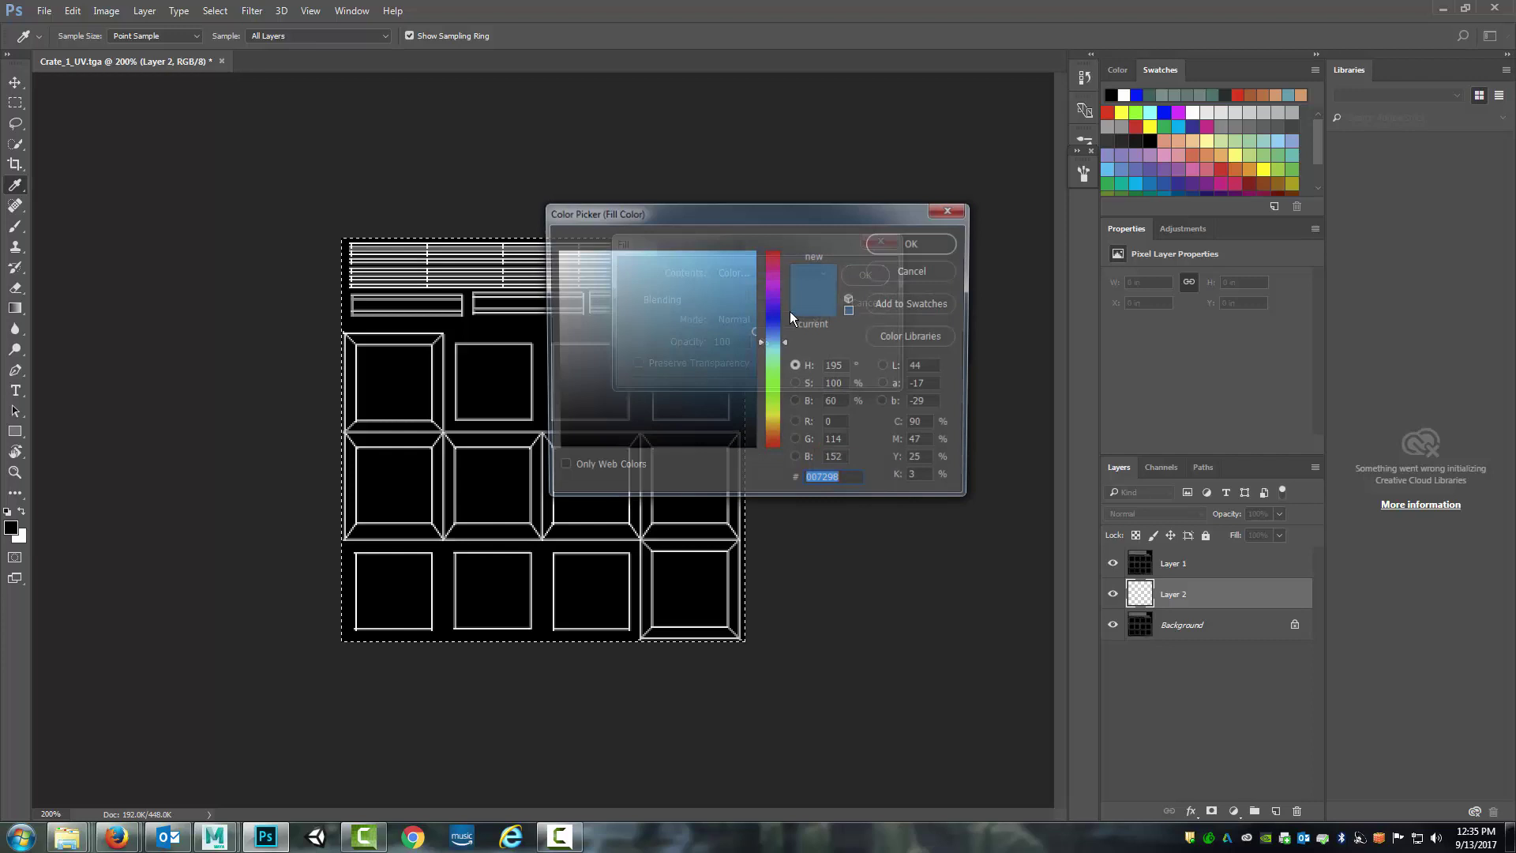
Pick dark brown #71461b and fill Layer 2 with it.
{"action": "left_click", "coordinate": [770, 429]}
{"action": "left_click", "coordinate": [746, 311]}
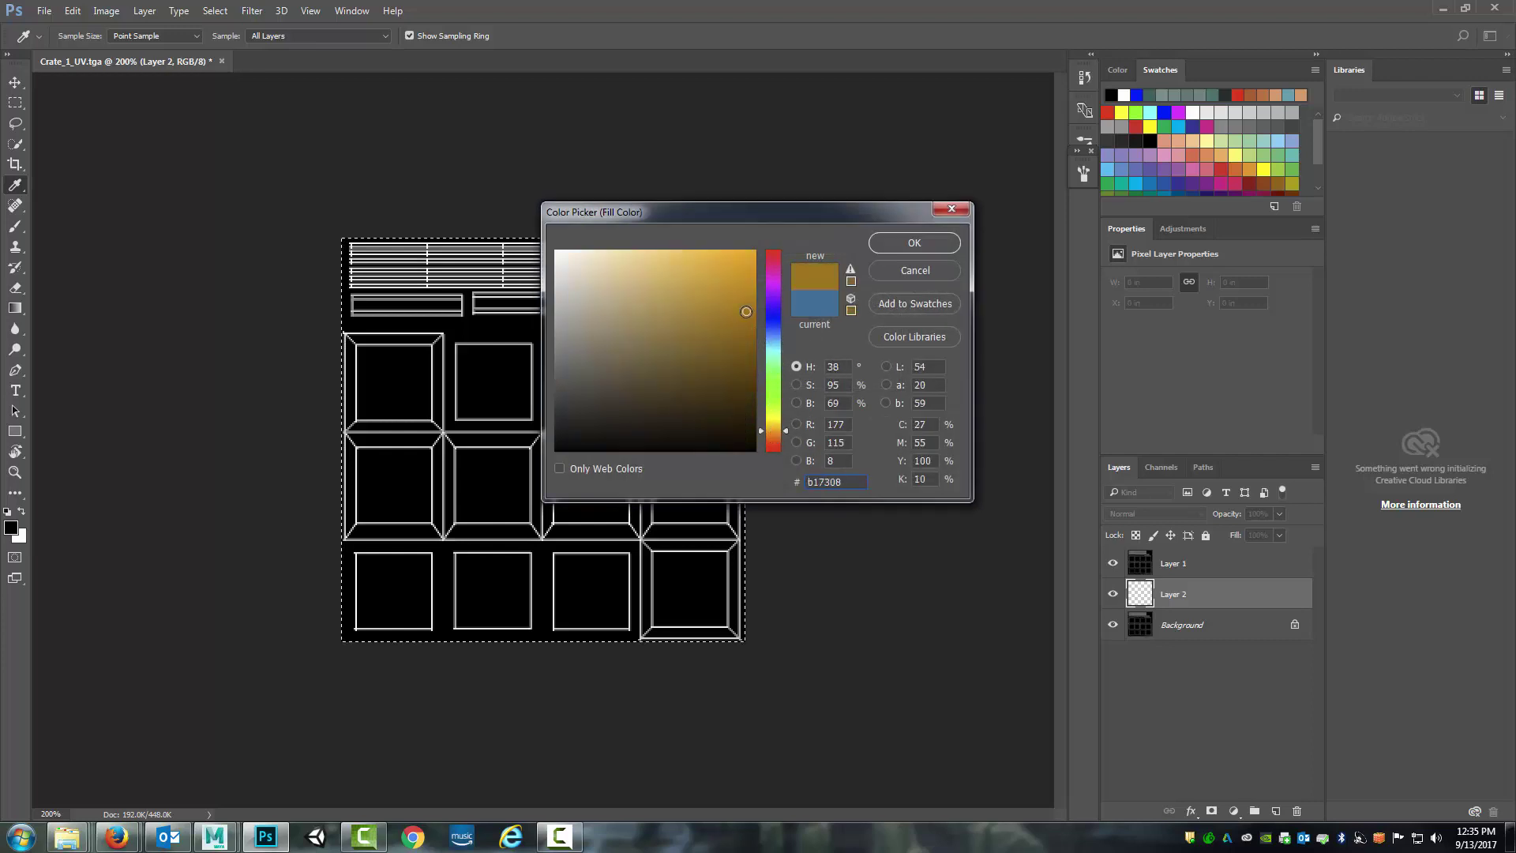
{"action": "mouse_move", "coordinate": [747, 311]}
{"action": "left_mouse_down"}
{"action": "mouse_move", "coordinate": [722, 348]}
{"action": "mouse_move", "coordinate": [711, 315]}
{"action": "mouse_move", "coordinate": [702, 356]}
{"action": "left_mouse_up"}
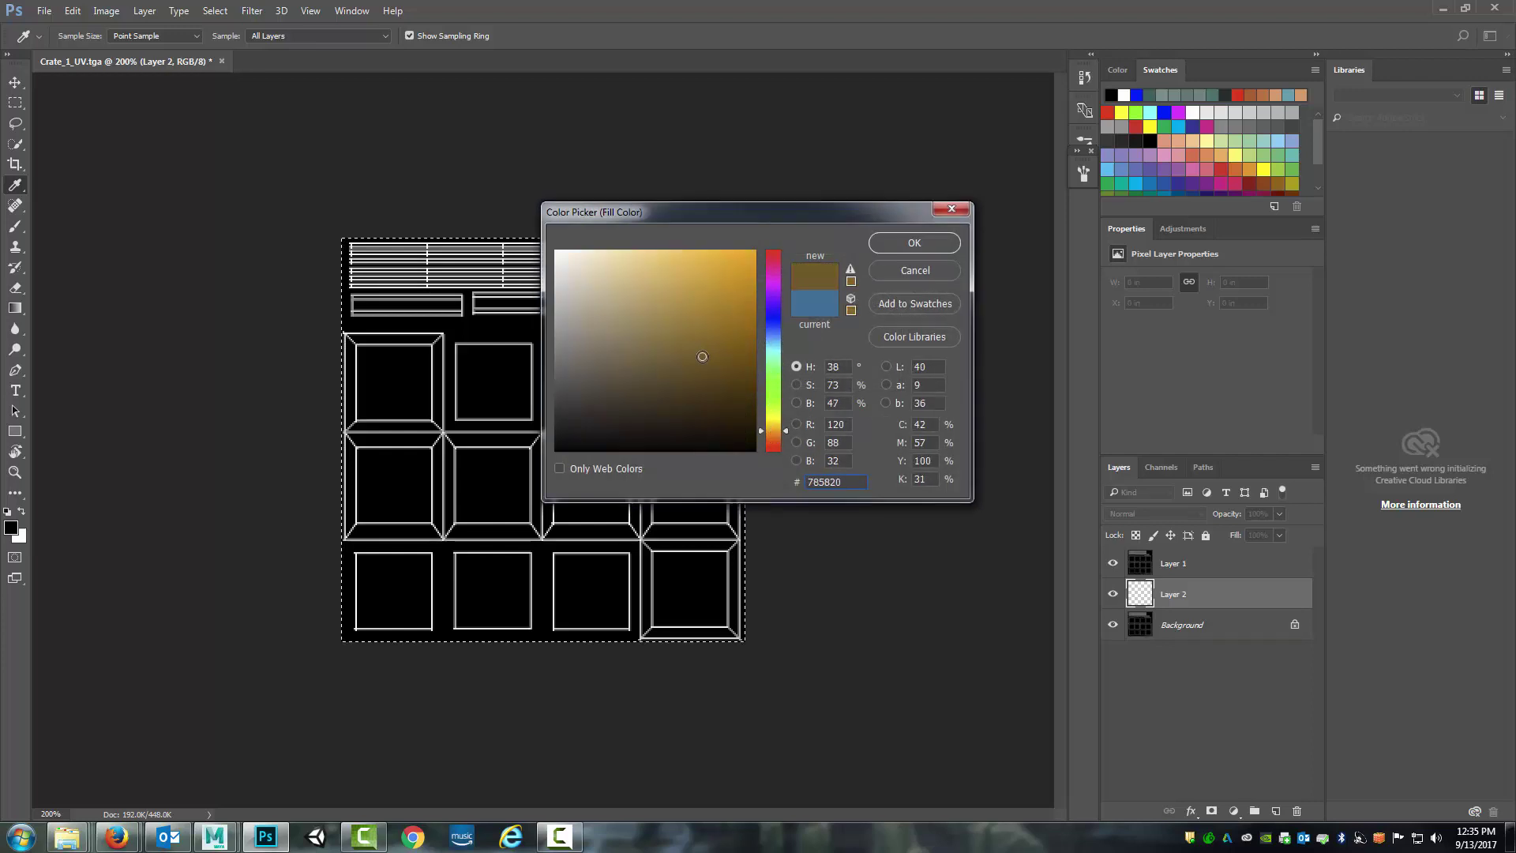
{"action": "left_click_drag", "start_coordinate": [761, 432], "coordinate": [762, 438]}
{"action": "left_click", "coordinate": [898, 251]}
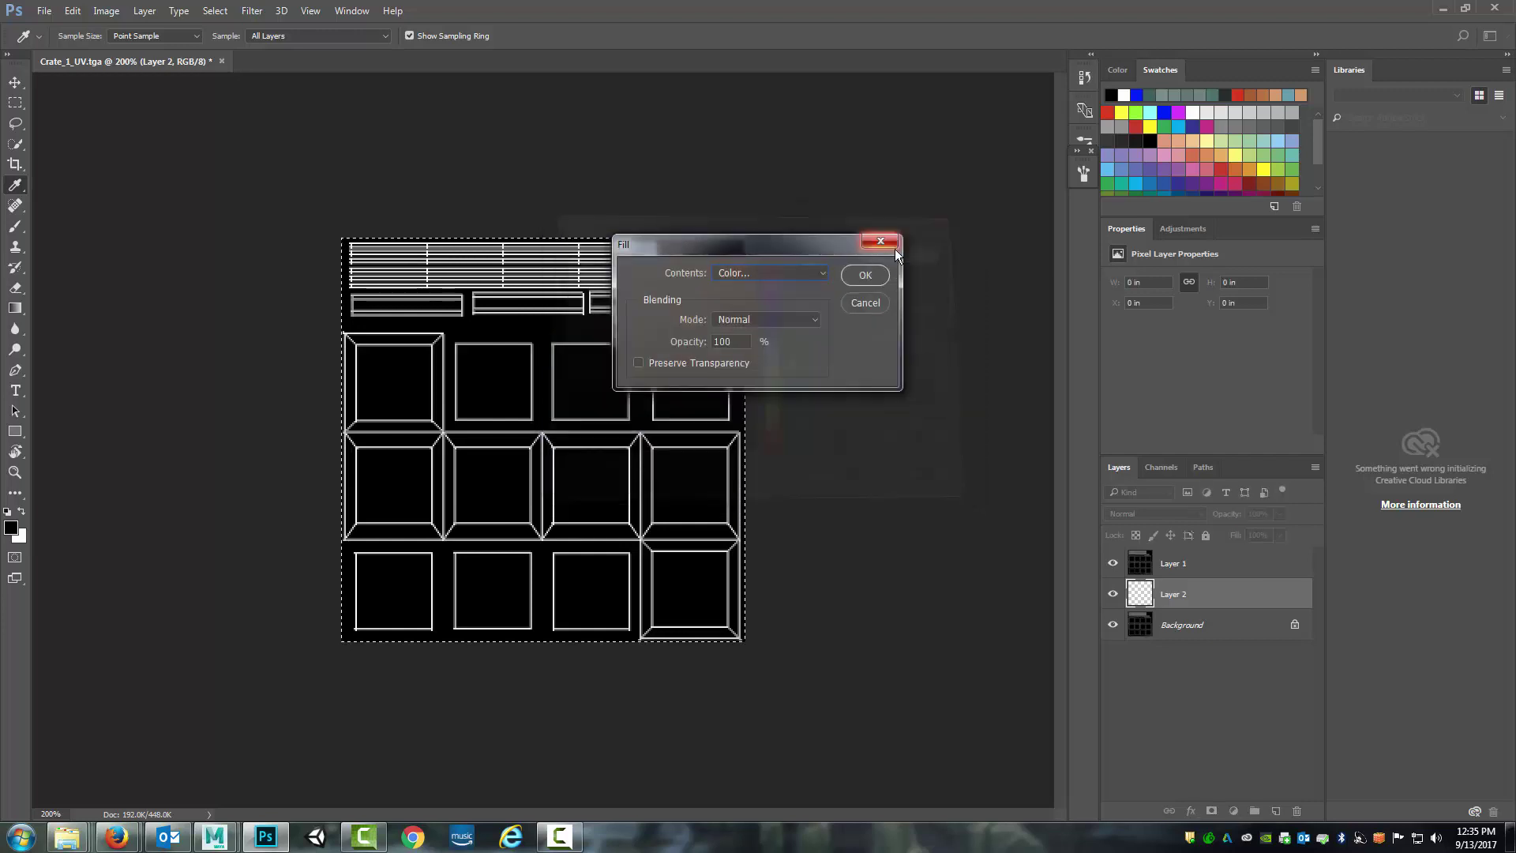
{"action": "left_click", "coordinate": [864, 274]}
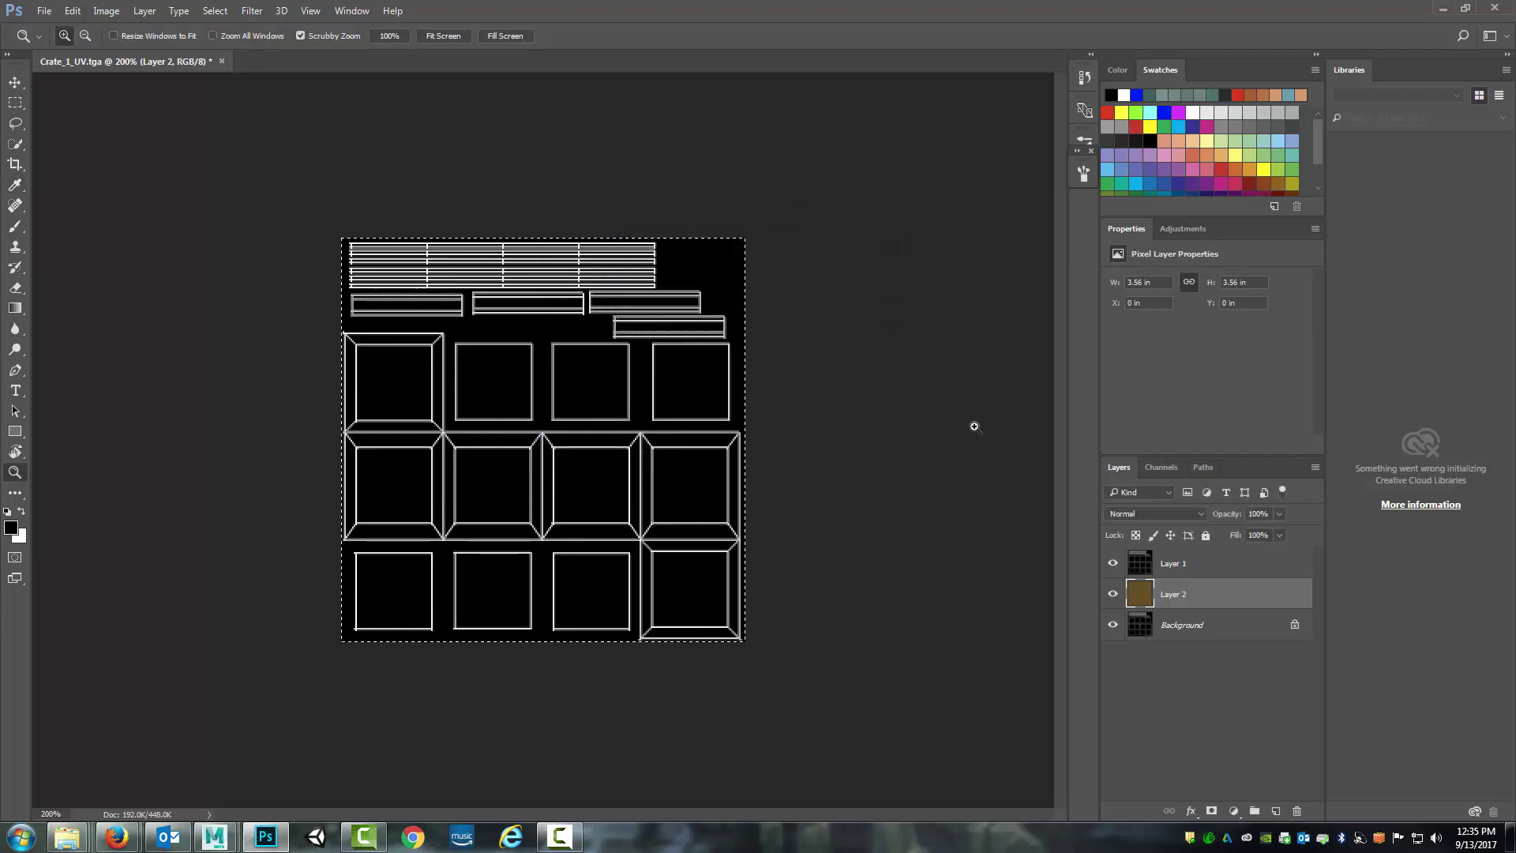
Set Layer 1's blend mode to Screen.
{"action": "left_click", "coordinate": [1251, 571]}
{"action": "left_click", "coordinate": [1201, 513]}
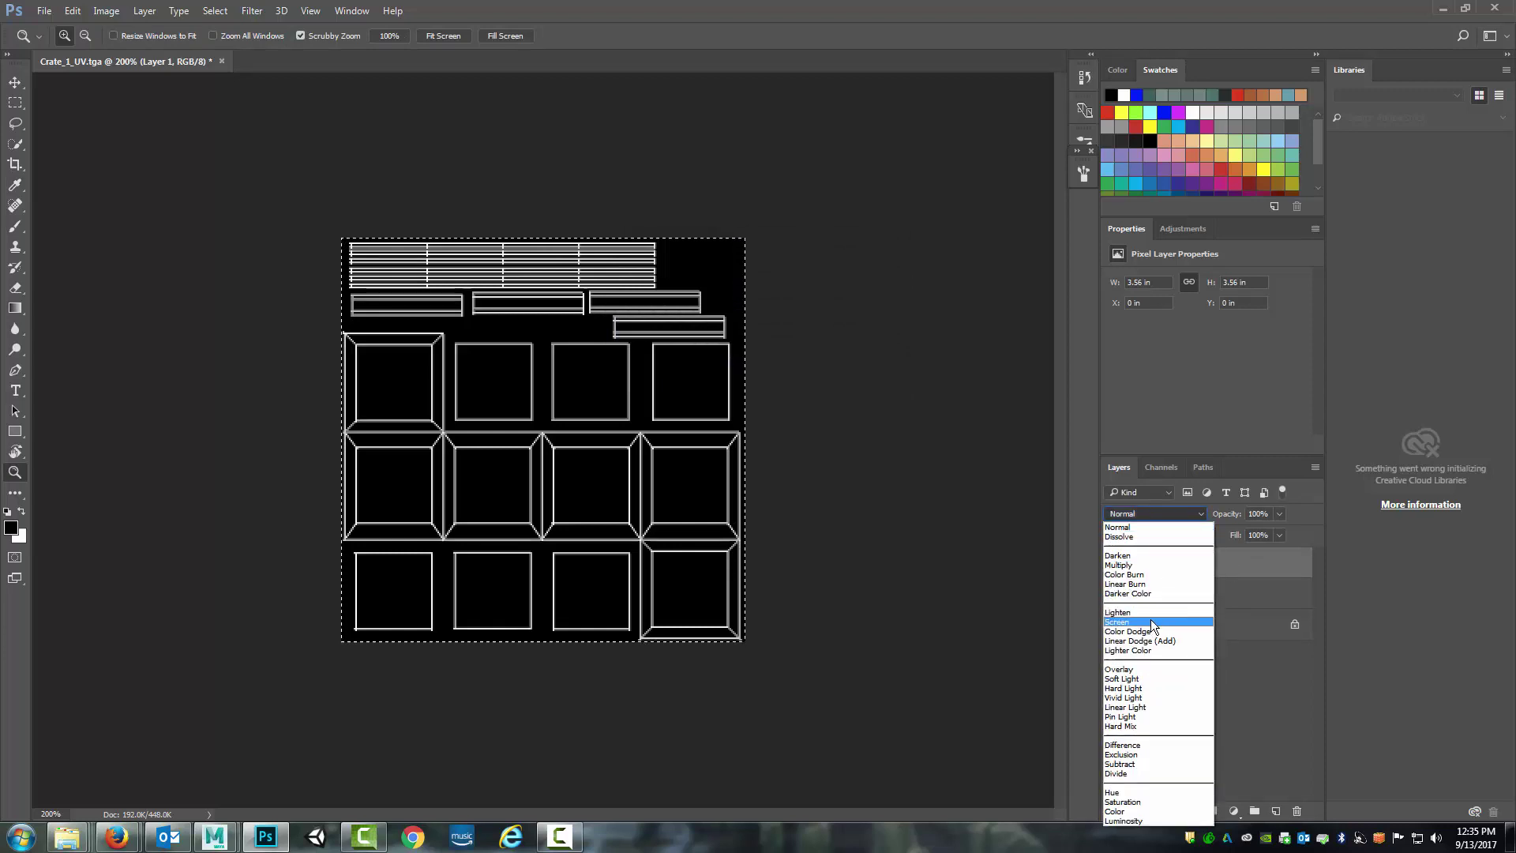
{"action": "left_click", "coordinate": [1152, 623]}
Deselect the canvas, add empty Layer 3 above Layer 2, and return to Maya.
{"action": "left_click", "coordinate": [1154, 592]}
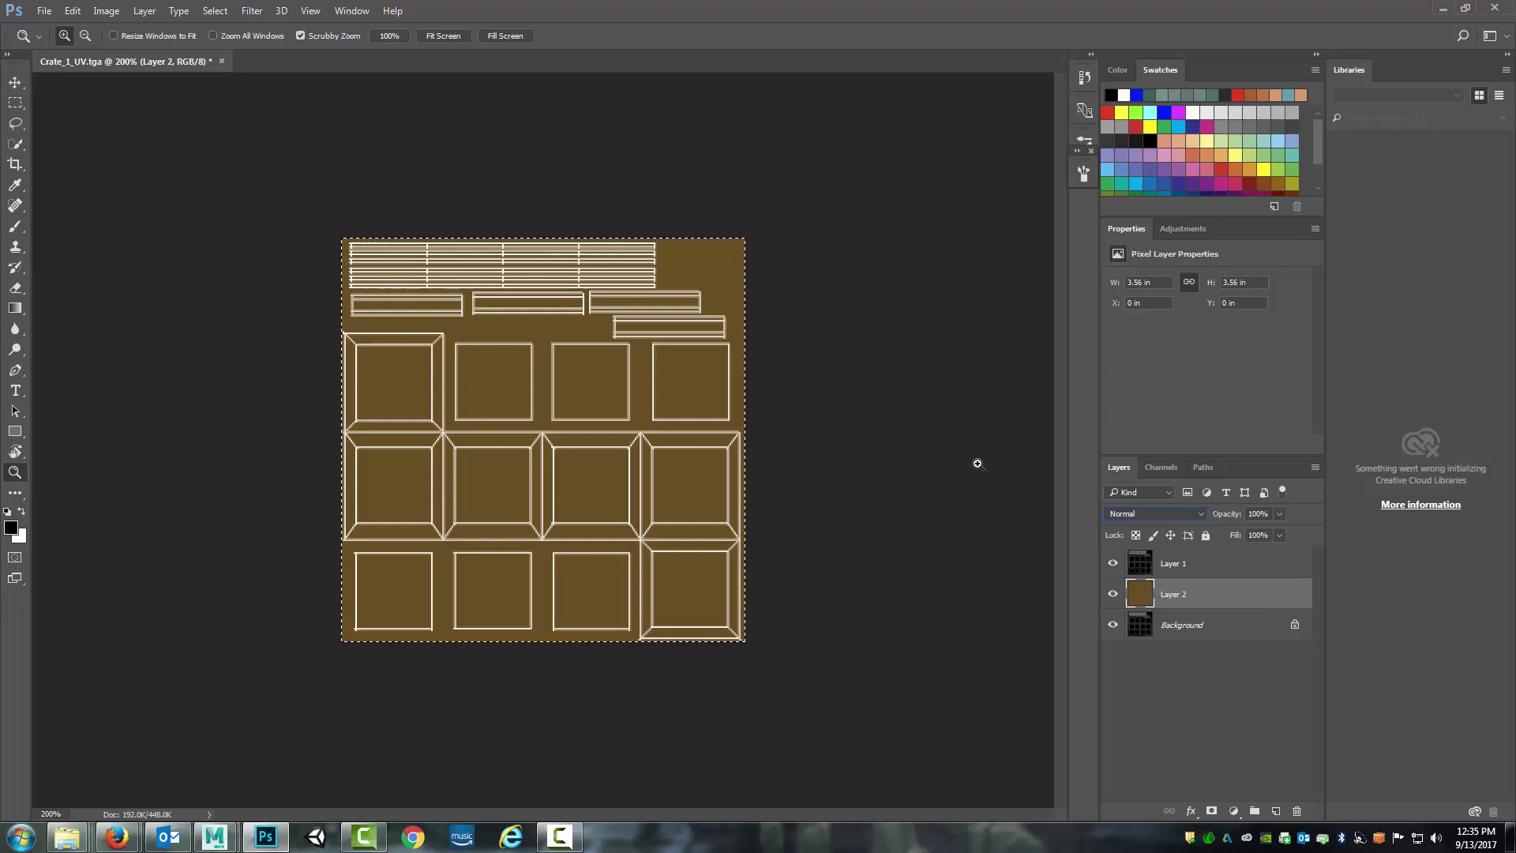
{"action": "left_click", "coordinate": [15, 102]}
{"action": "left_click", "coordinate": [486, 427]}
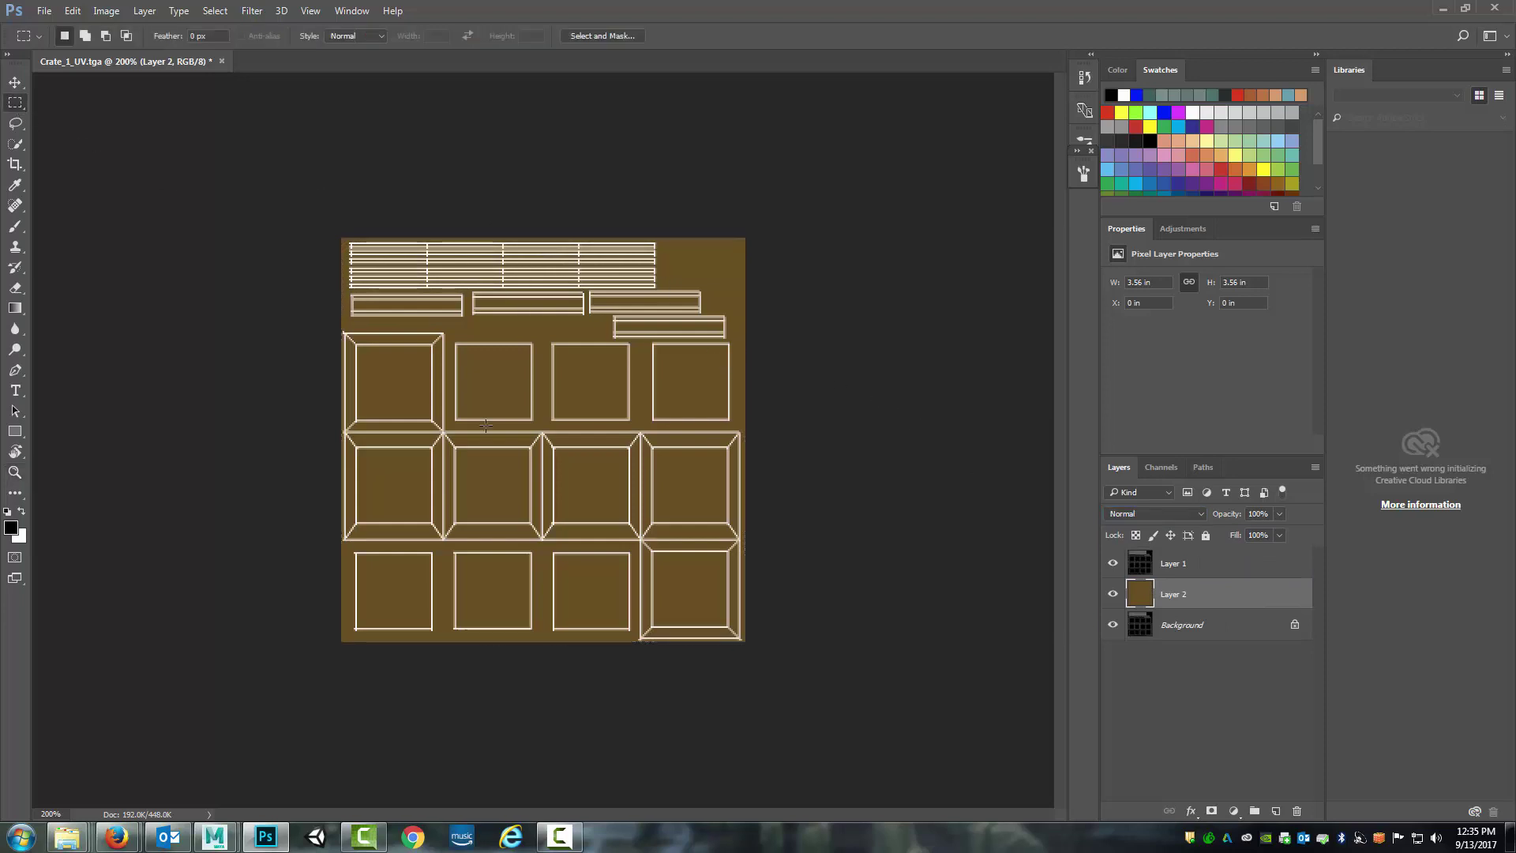
{"action": "left_click", "coordinate": [1275, 811]}
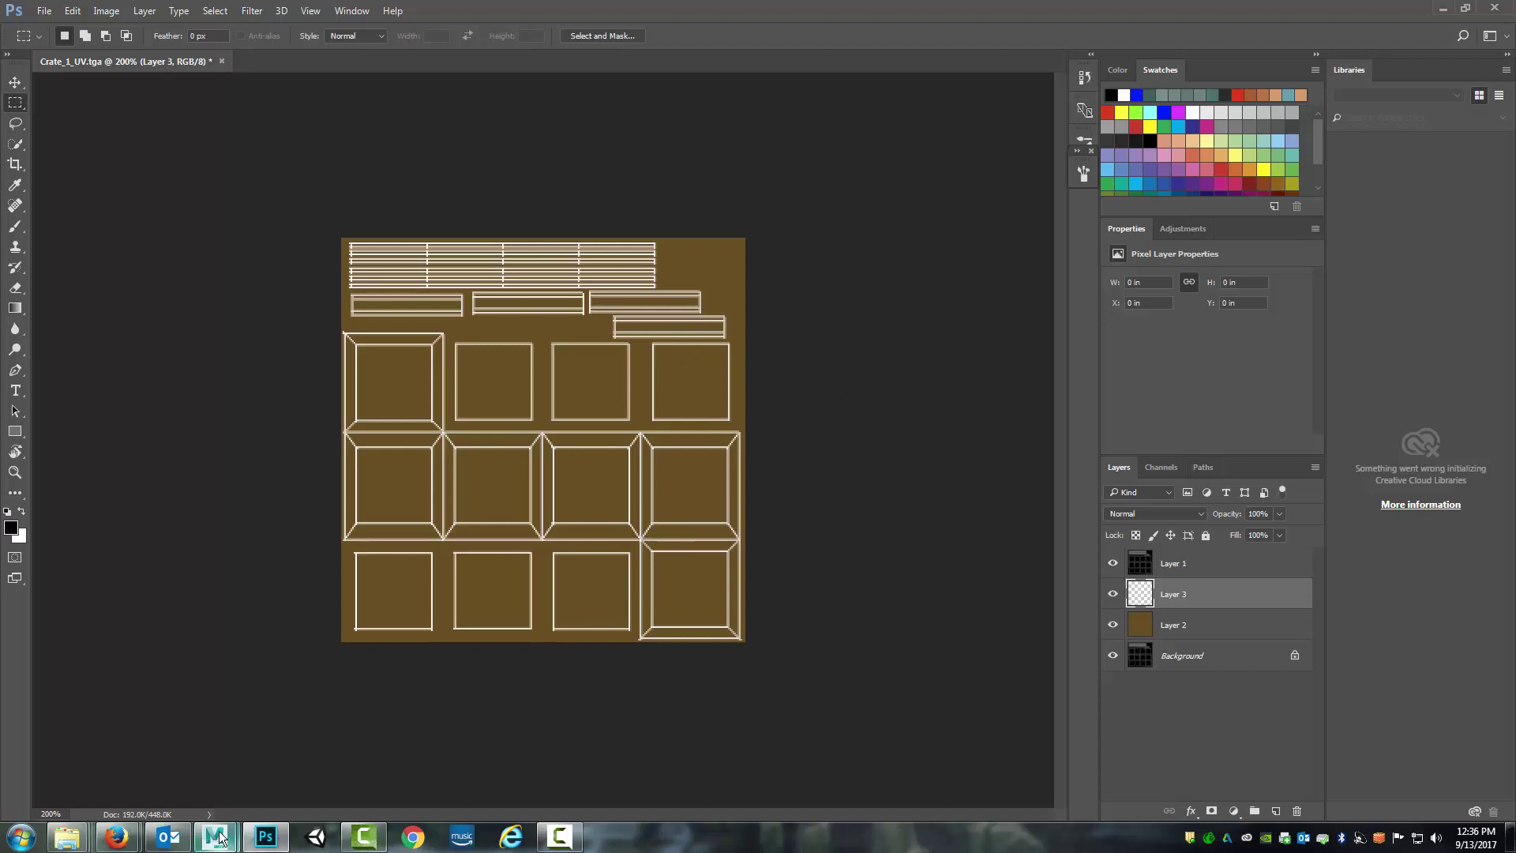
{"action": "left_click", "coordinate": [302, 756]}
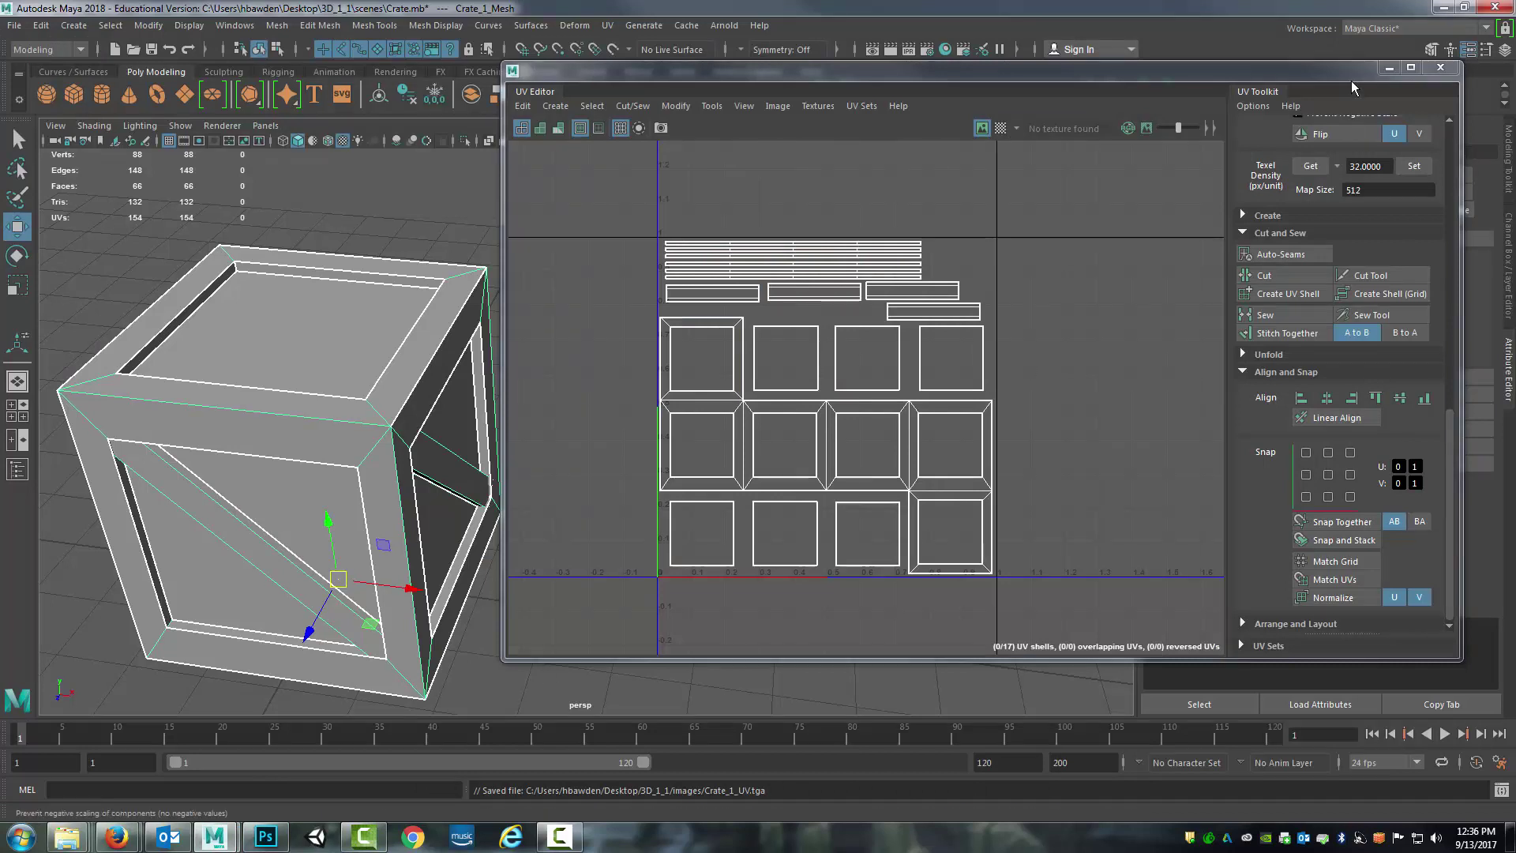
Close the UV Editor, then tumble and pan the viewport to recentre the crate.
{"action": "left_click_drag", "start_coordinate": [1346, 82], "coordinate": [1084, 101]}
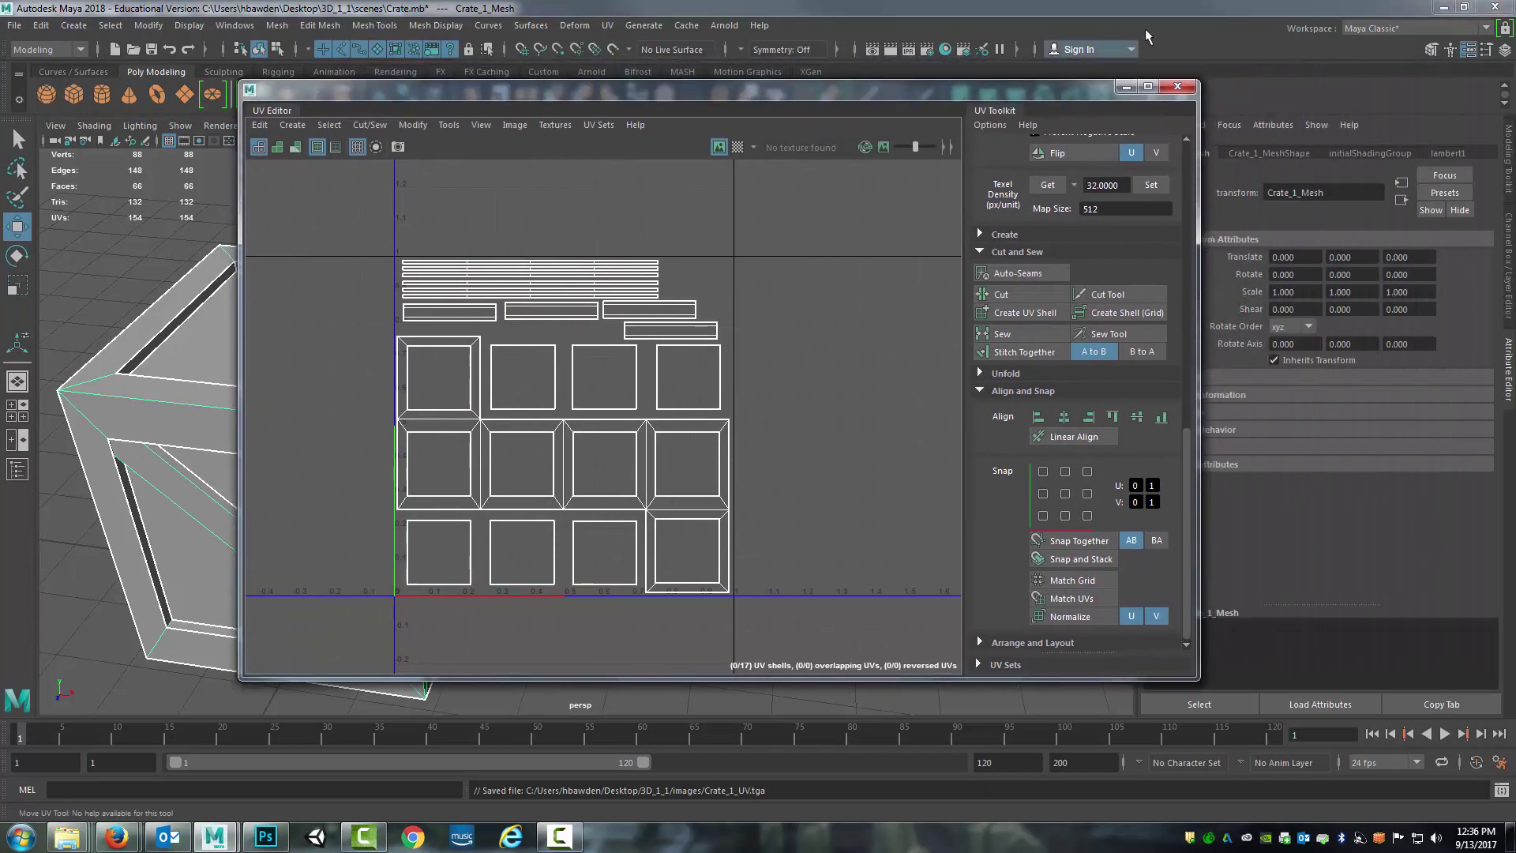
{"action": "left_click", "coordinate": [1177, 87]}
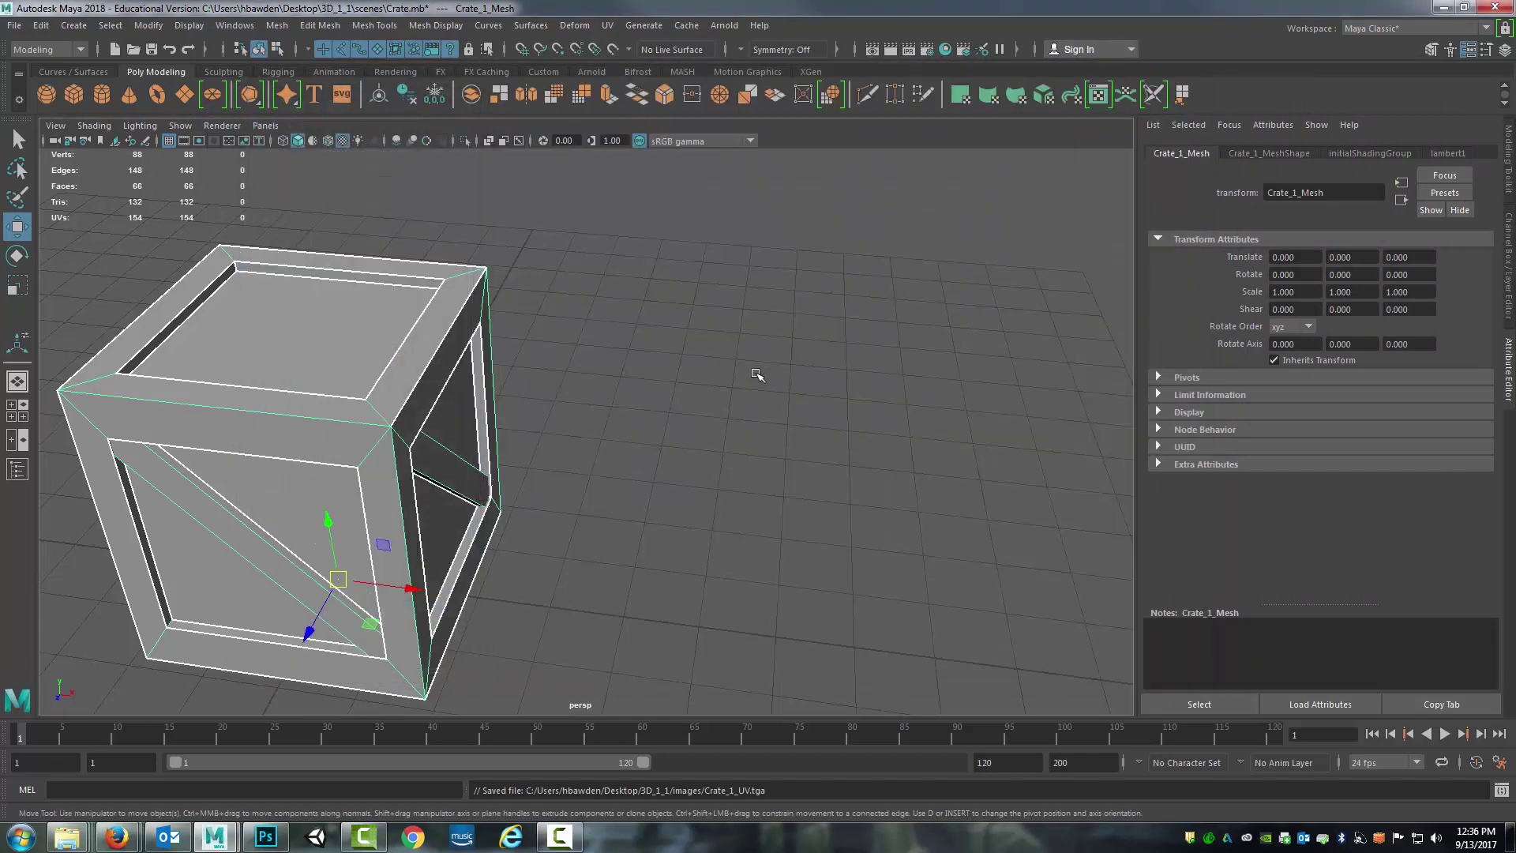
{"action": "left_click_drag", "start_coordinate": [562, 364], "coordinate": [620, 383], "text": "alt"}
{"action": "left_click", "coordinate": [19, 29]}
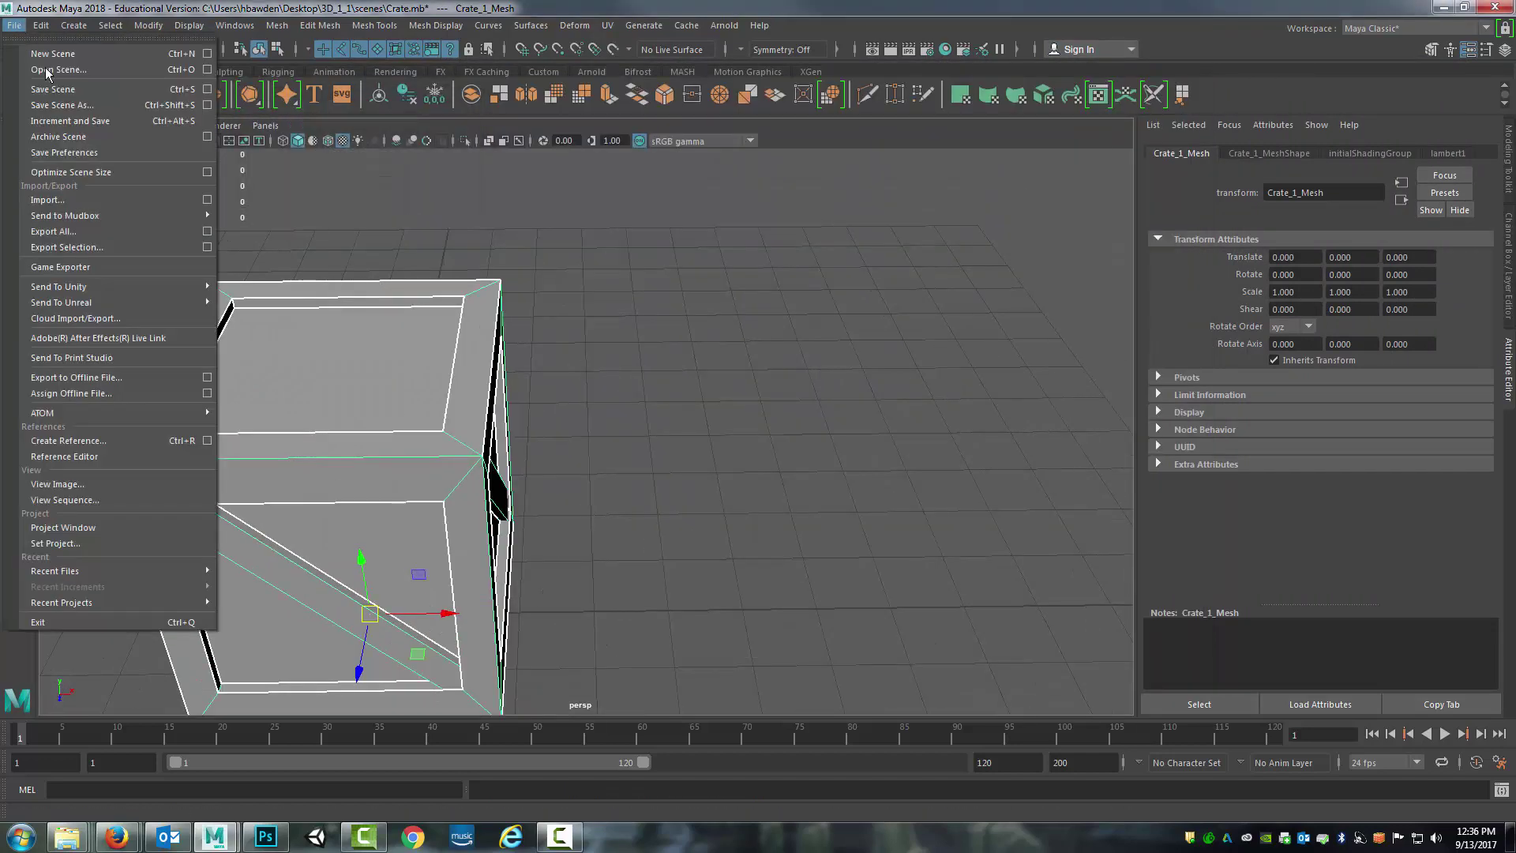
{"action": "left_click", "coordinate": [48, 88]}
{"action": "middle_click_drag", "start_coordinate": [687, 400], "coordinate": [714, 383], "text": "alt"}
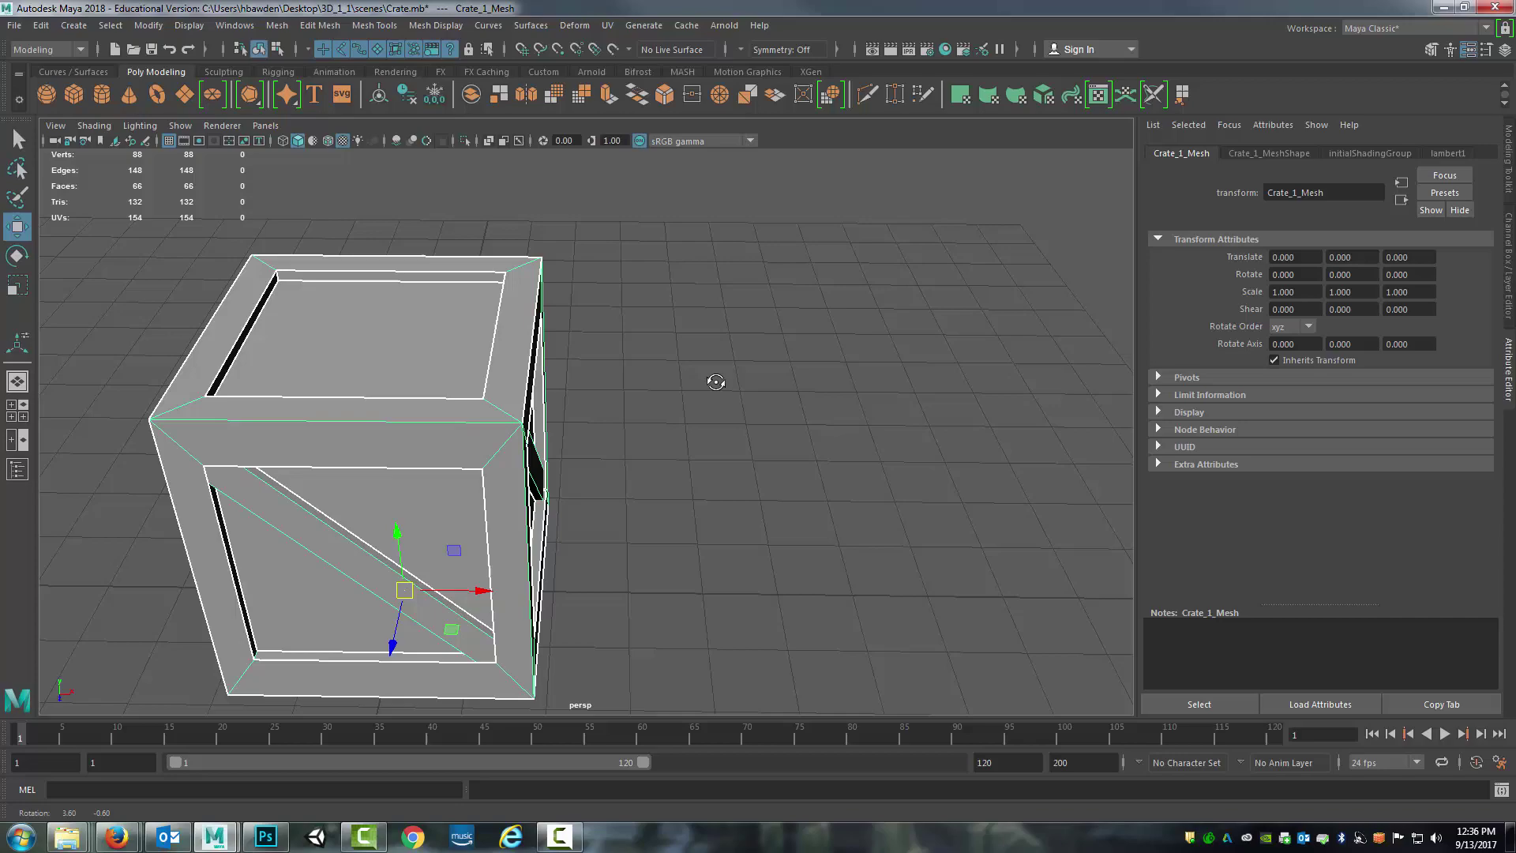